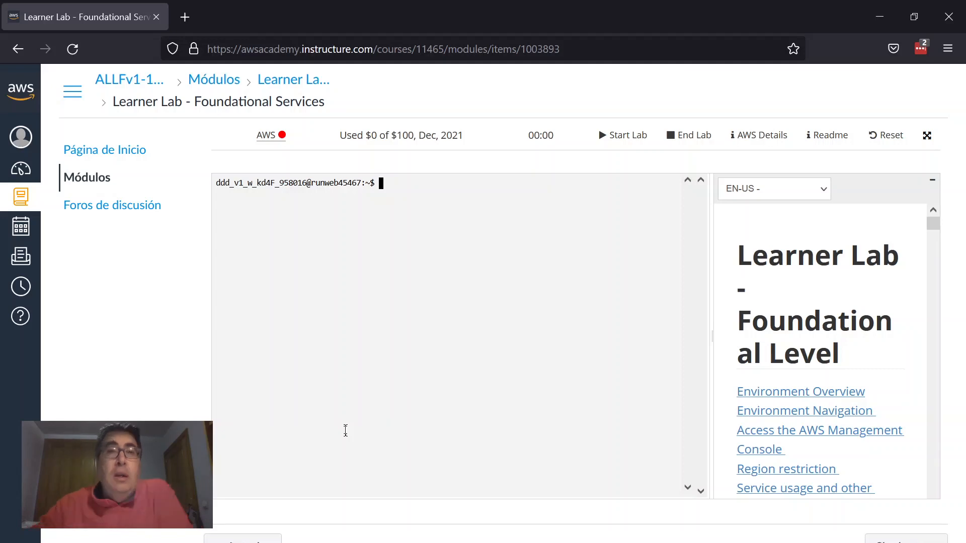
Step: Try to open the AWS console, dismiss the lab-not-started notice, and start the lab
{"action": "left_click", "coordinate": [270, 146]}
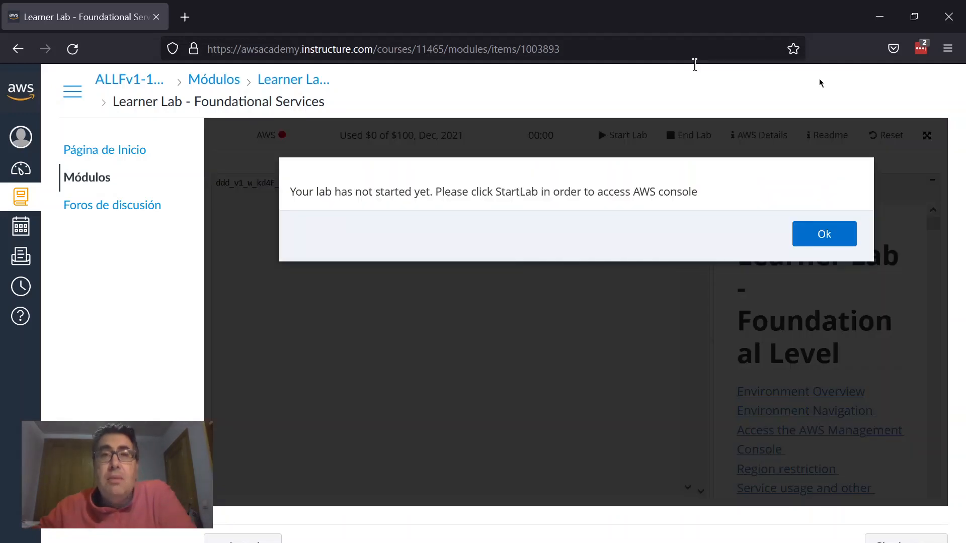
{"action": "left_click", "coordinate": [824, 234]}
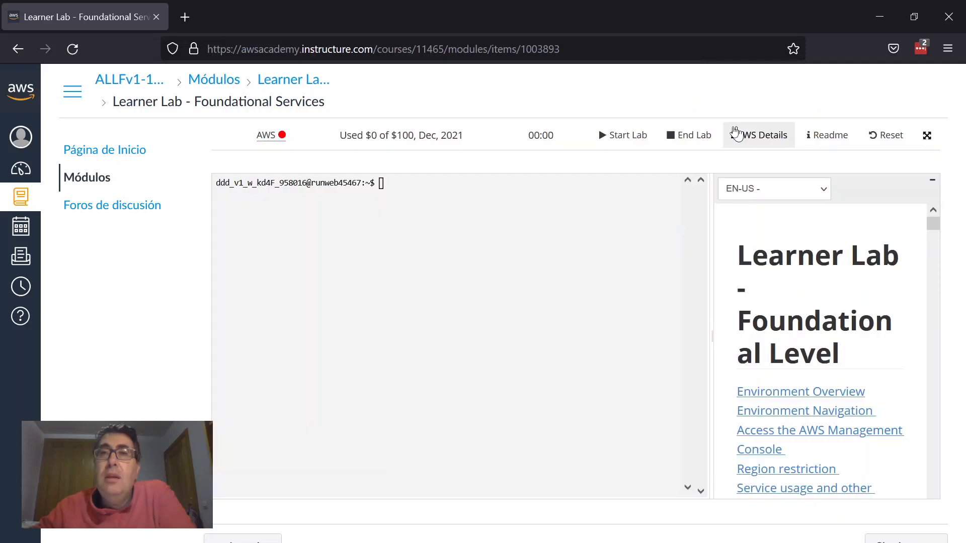
{"action": "left_click", "coordinate": [624, 136]}
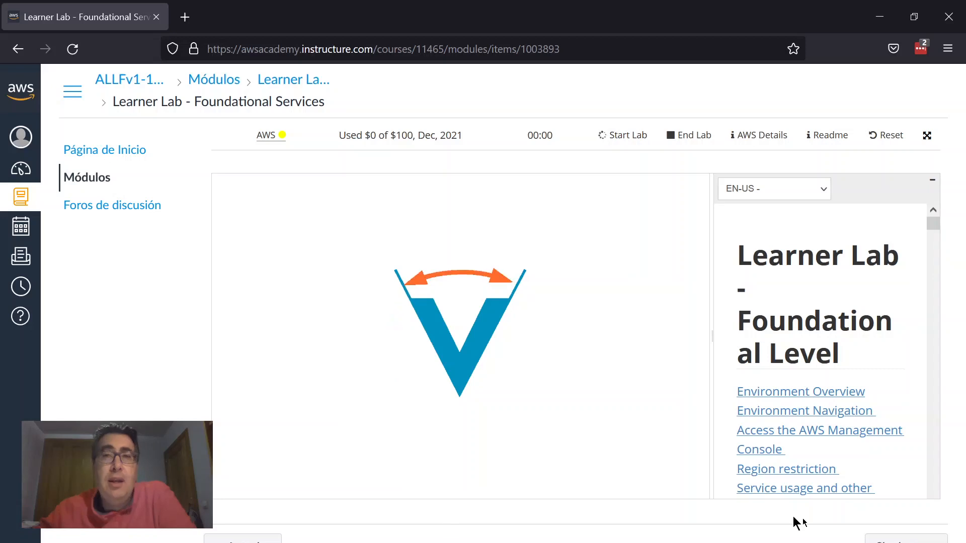
Step: Scroll through the lab readme's contents and region and service restrictions while the lab starts
{"action": "scroll", "coordinate": [827, 388], "scroll_direction": "down", "scroll_amount": 6}
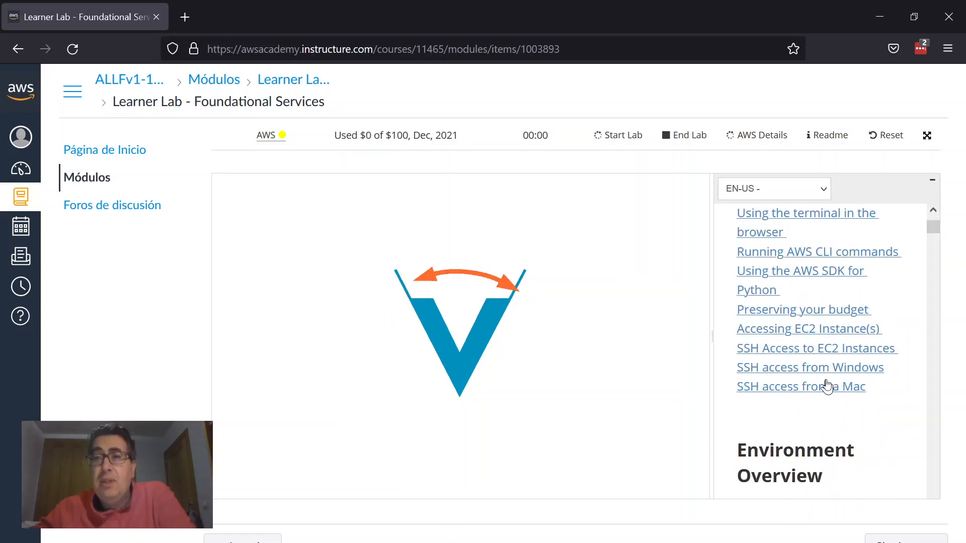
{"action": "scroll", "coordinate": [827, 387], "scroll_direction": "up", "scroll_amount": 3}
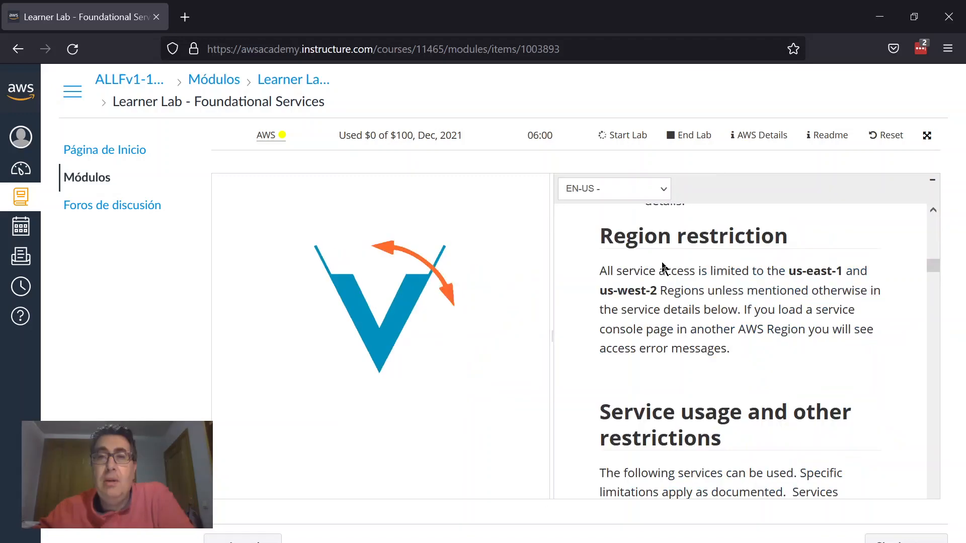
{"action": "scroll", "coordinate": [674, 266], "scroll_direction": "down", "scroll_amount": 10}
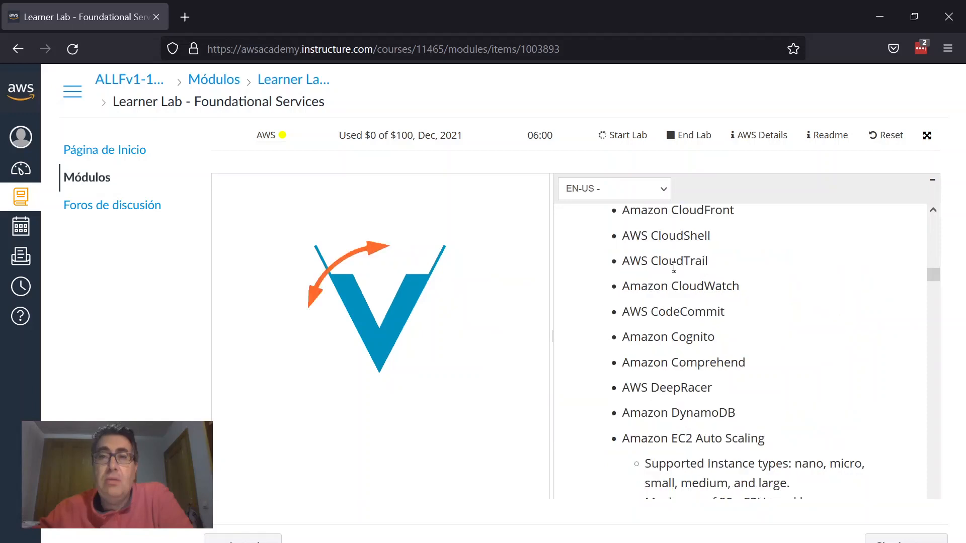
{"action": "scroll", "coordinate": [675, 267], "scroll_direction": "down", "scroll_amount": 3}
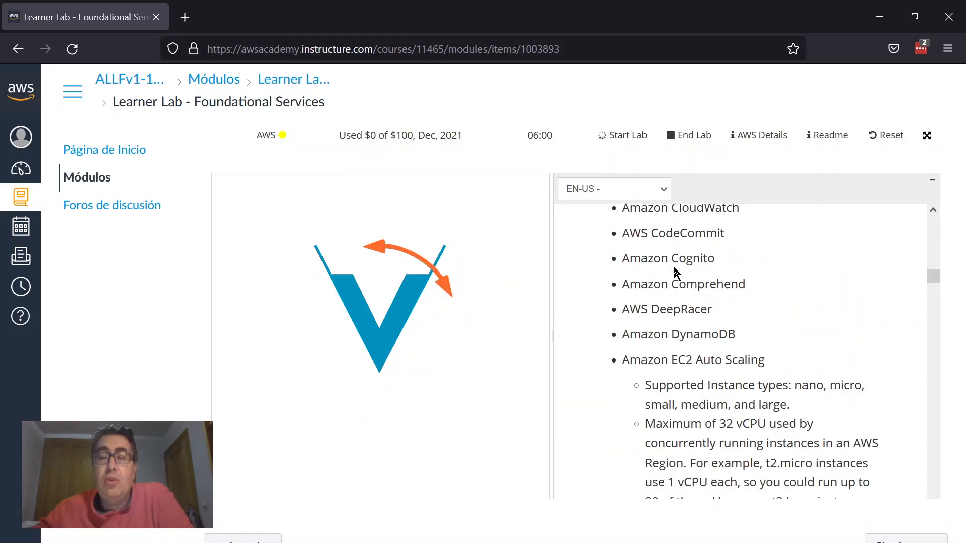
{"action": "scroll", "coordinate": [674, 271], "scroll_direction": "down", "scroll_amount": 5}
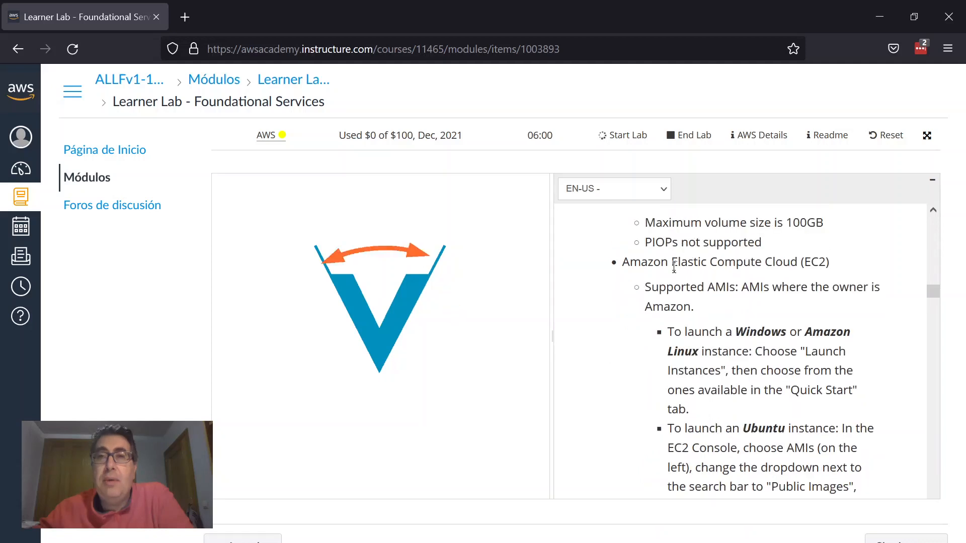
{"action": "scroll", "coordinate": [674, 267], "scroll_direction": "up", "scroll_amount": 1}
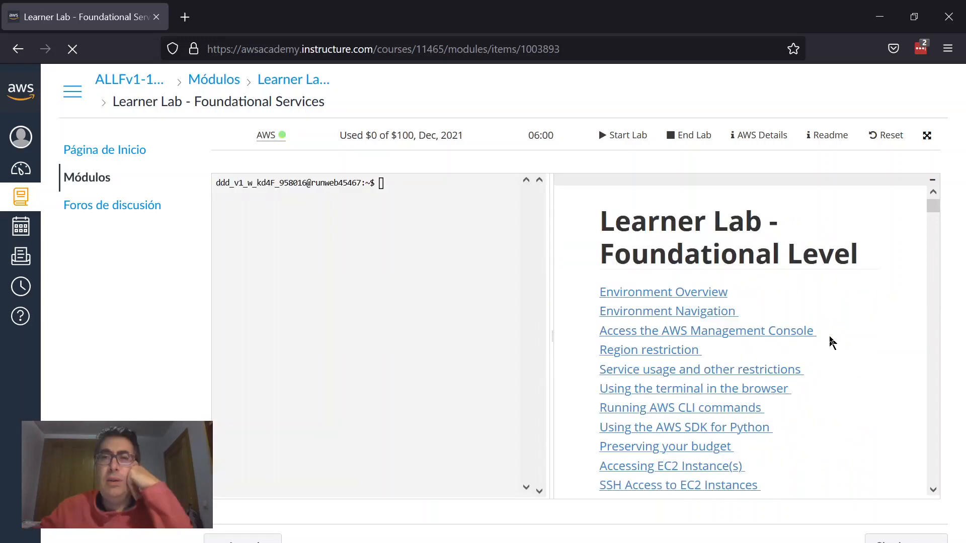
Step: Open the readme's Service usage and other restrictions section and read the EC2 AMI launch instructions
{"action": "left_click", "coordinate": [700, 369]}
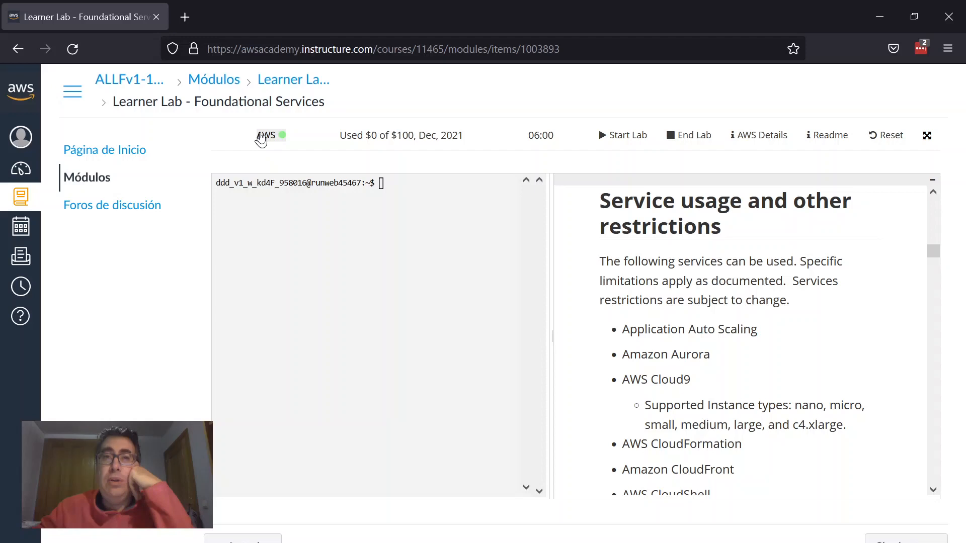
{"action": "scroll", "coordinate": [820, 265], "scroll_direction": "down", "scroll_amount": 10}
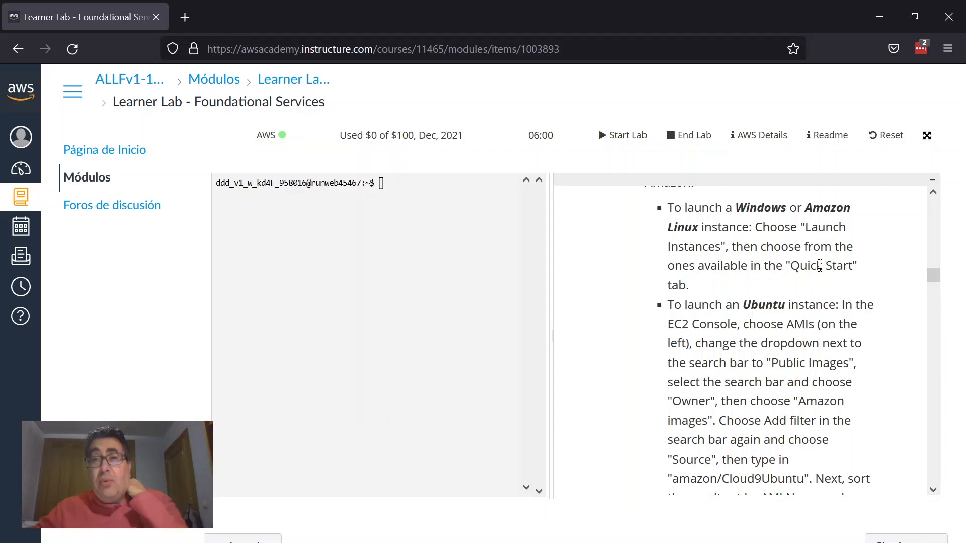
{"action": "scroll", "coordinate": [820, 266], "scroll_direction": "down", "scroll_amount": 8}
{"action": "scroll", "coordinate": [783, 234], "scroll_direction": "up", "scroll_amount": 3}
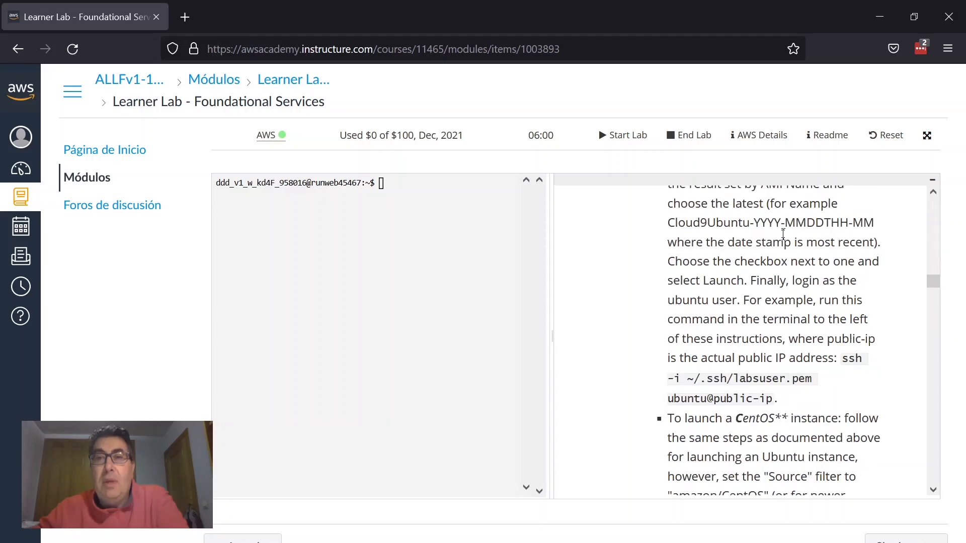
{"action": "scroll", "coordinate": [783, 233], "scroll_direction": "up", "scroll_amount": 5}
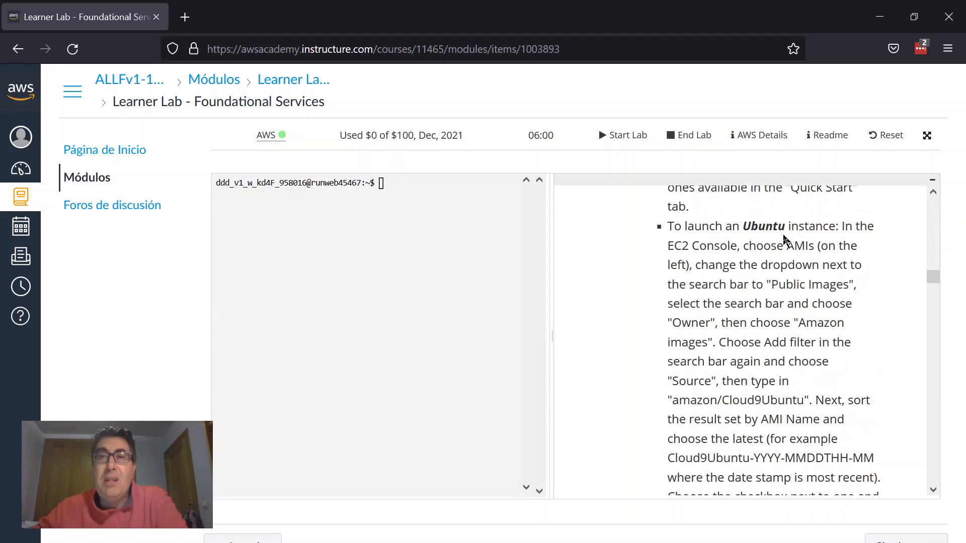
{"action": "scroll", "coordinate": [783, 237], "scroll_direction": "up", "scroll_amount": 2}
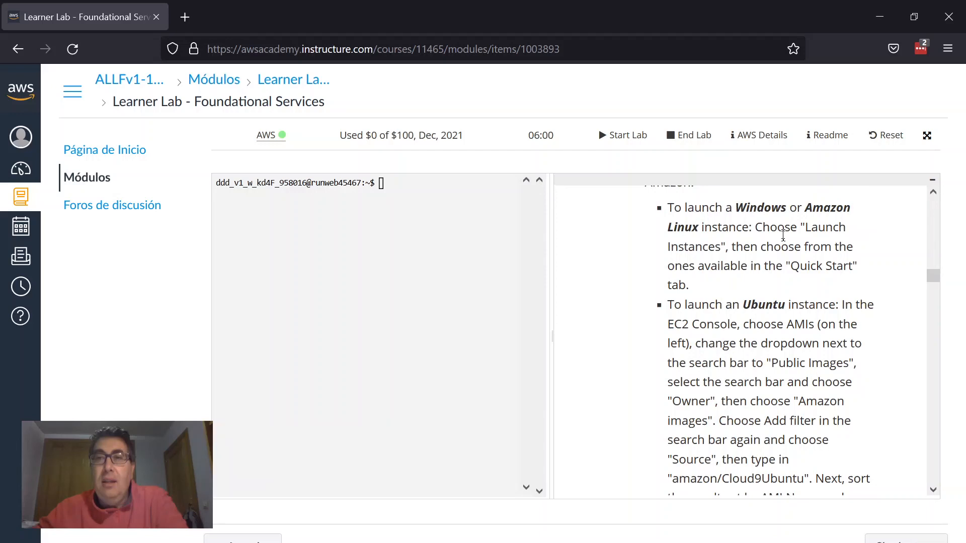
{"action": "scroll", "coordinate": [784, 234], "scroll_direction": "down", "scroll_amount": 2}
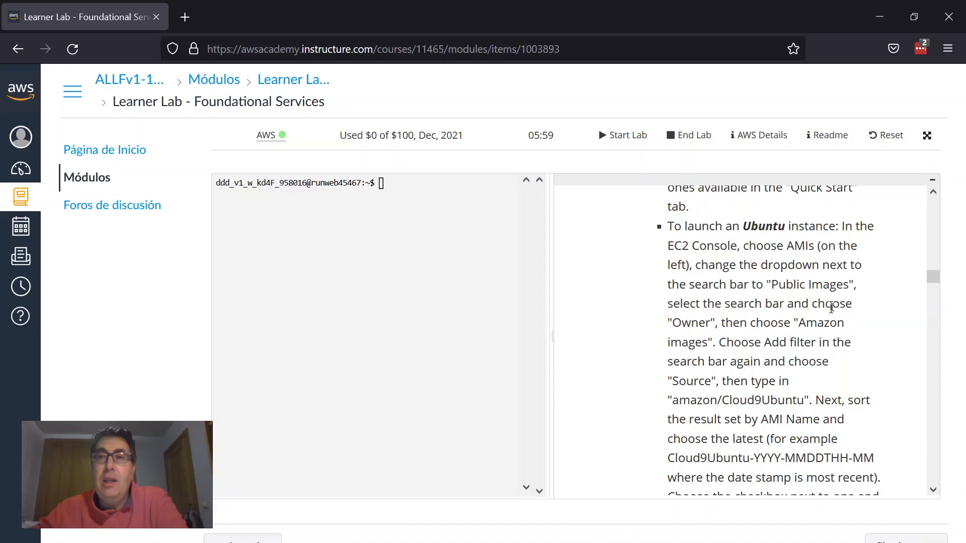
{"action": "scroll", "coordinate": [831, 308], "scroll_direction": "down", "scroll_amount": 3}
{"action": "left_click_drag", "start_coordinate": [674, 326], "coordinate": [804, 322]}
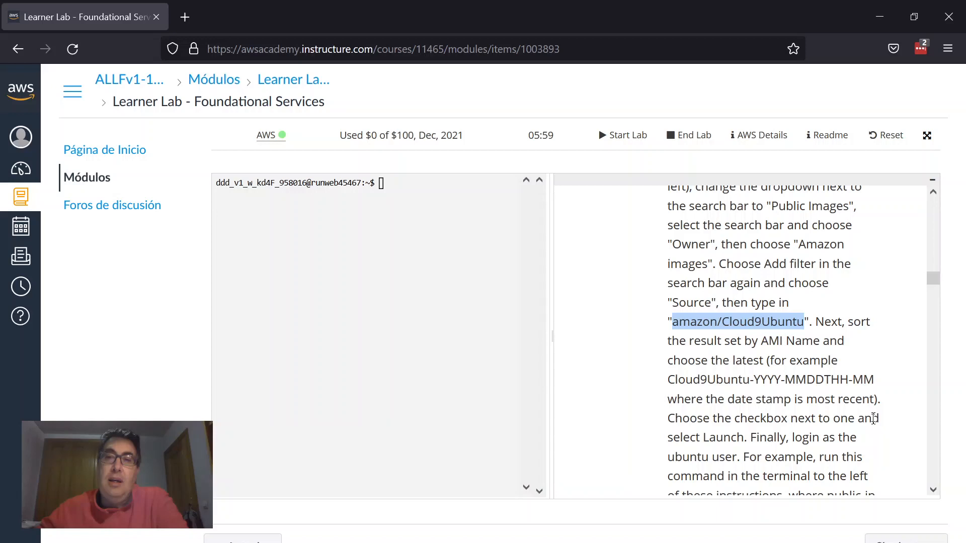
{"action": "scroll", "coordinate": [788, 347], "scroll_direction": "up", "scroll_amount": 5}
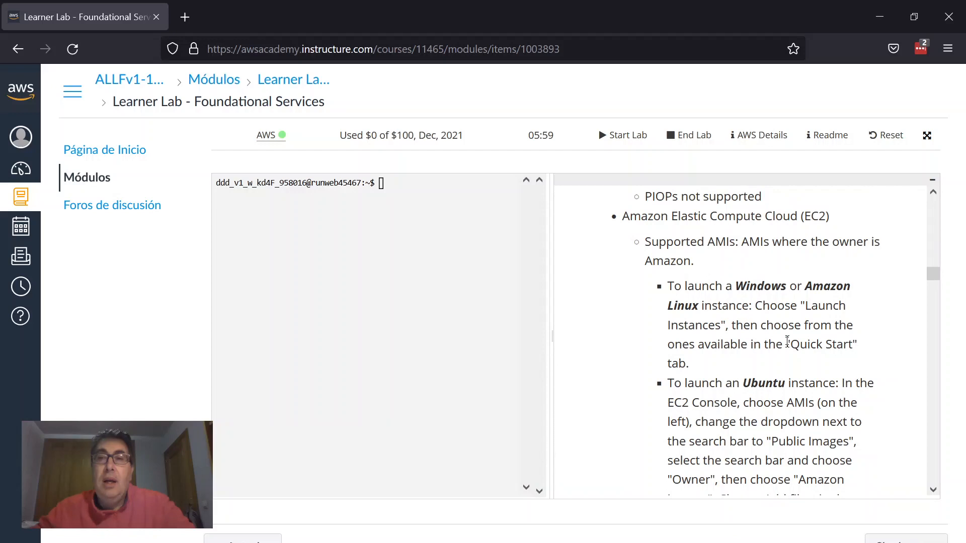
{"action": "left_click_drag", "start_coordinate": [790, 344], "coordinate": [849, 345]}
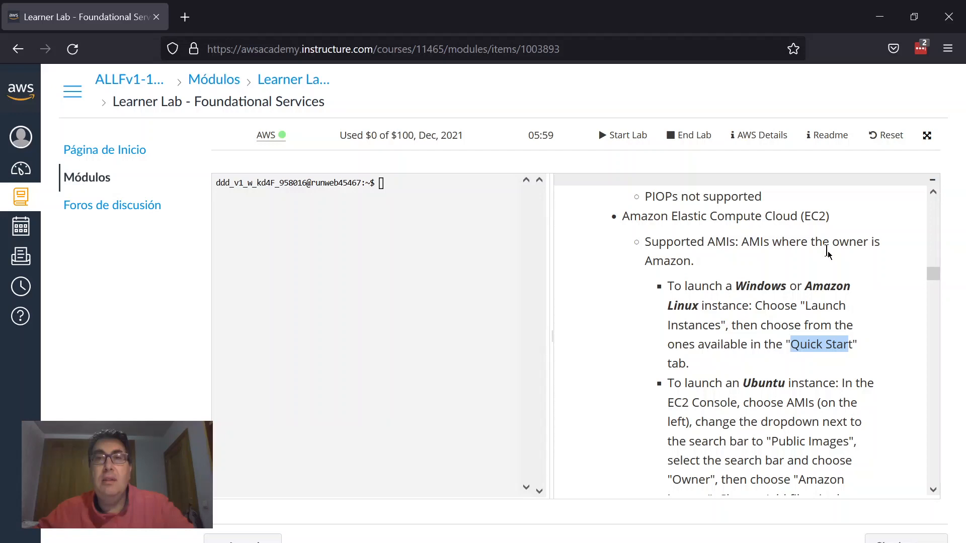
Step: Open the AWS Management Console in a new tab, then review the readme's EC2 instance quantity and EBS limits
{"action": "left_click", "coordinate": [266, 136]}
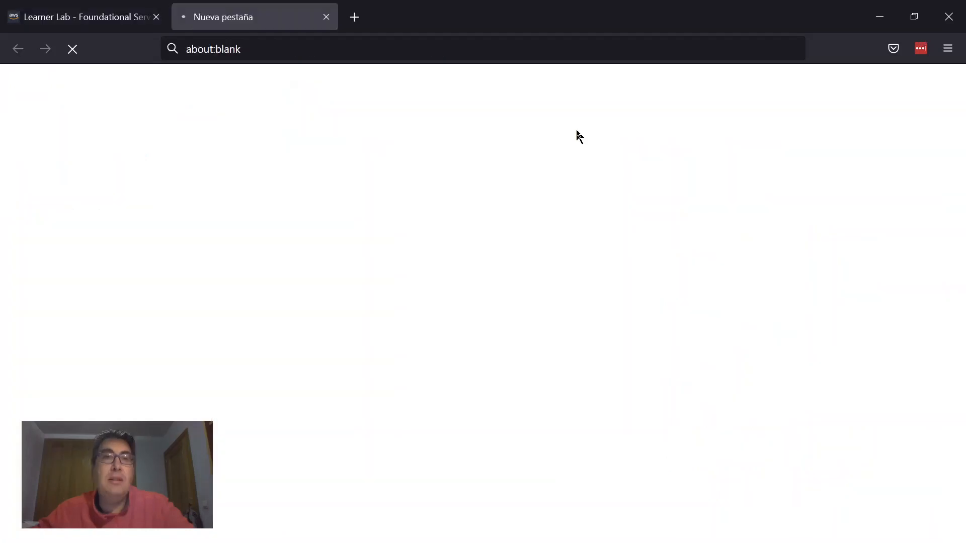
{"action": "left_click", "coordinate": [128, 6]}
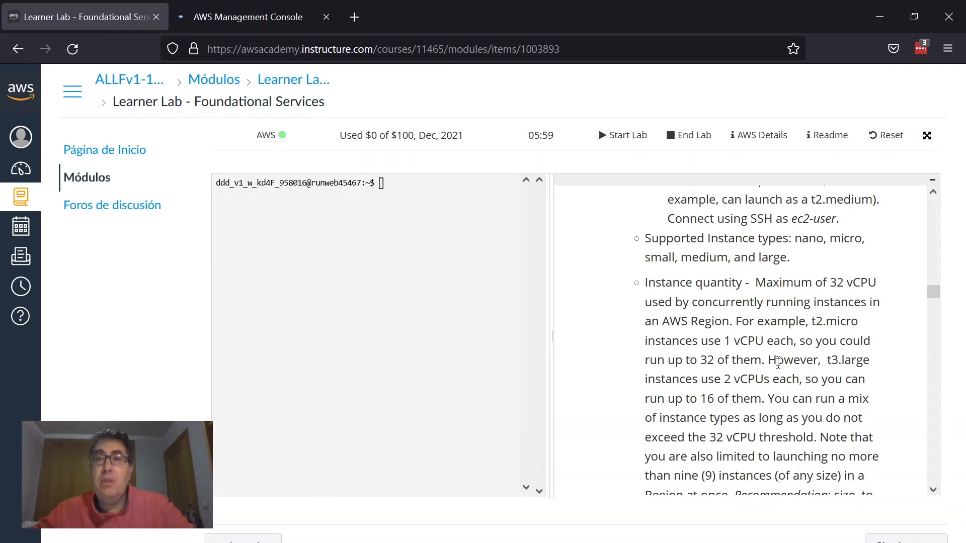
{"action": "scroll", "coordinate": [778, 363], "scroll_direction": "down", "scroll_amount": 3}
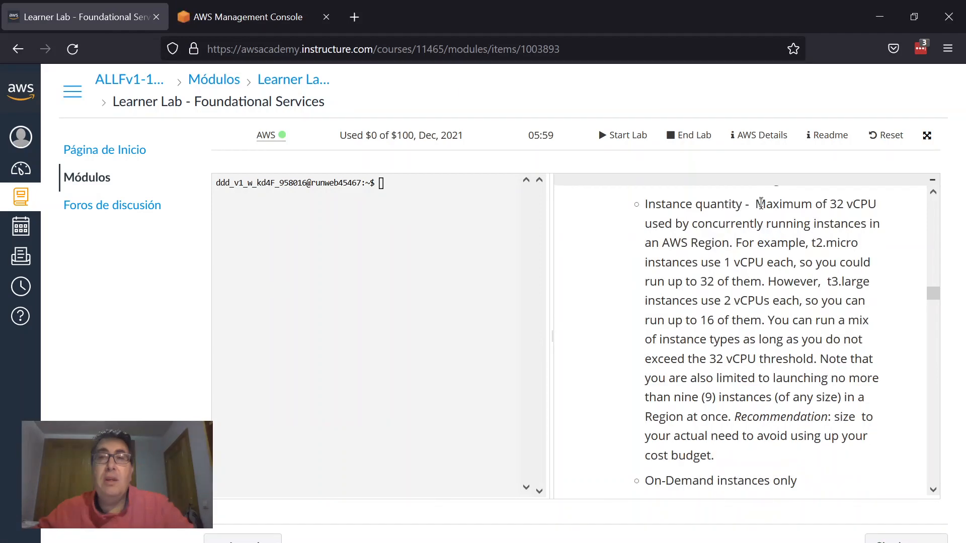
{"action": "left_click_drag", "start_coordinate": [761, 204], "coordinate": [814, 225]}
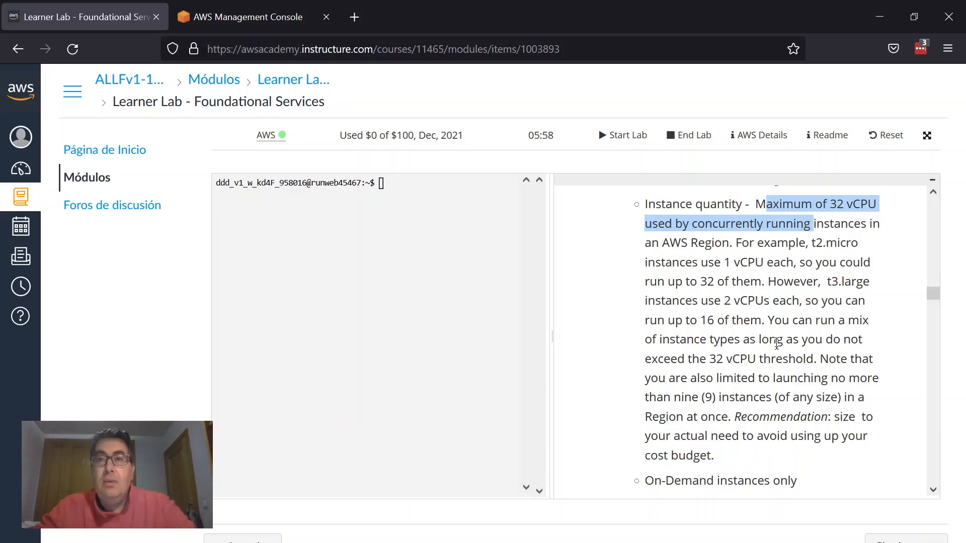
{"action": "scroll", "coordinate": [777, 343], "scroll_direction": "down", "scroll_amount": 3}
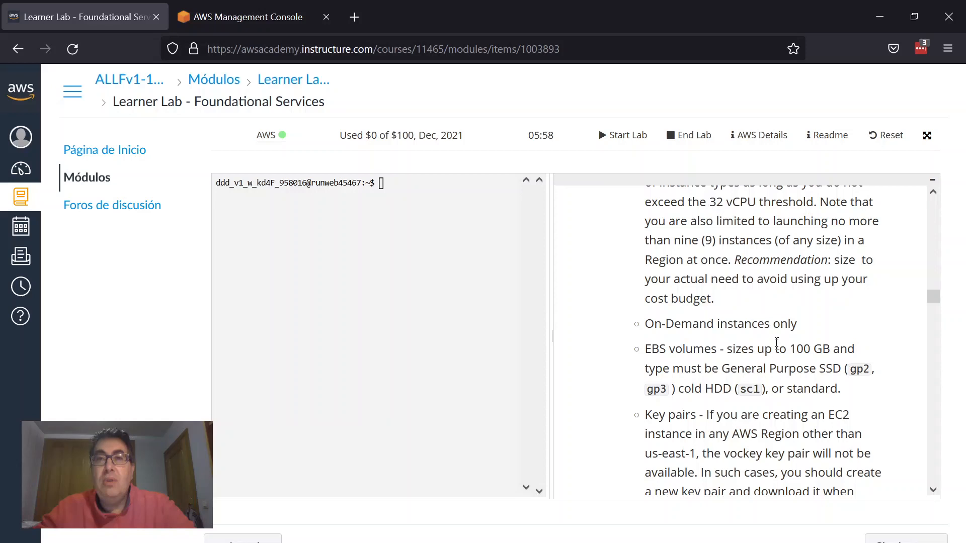
{"action": "scroll", "coordinate": [777, 344], "scroll_direction": "up", "scroll_amount": 5}
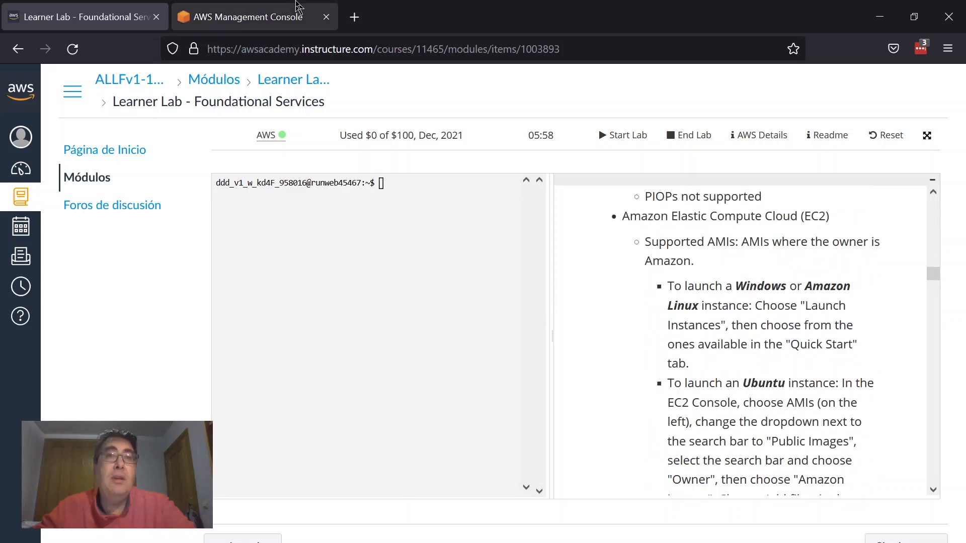
Step: Search the console for EC2, open its Instances page, and start launching a new instance
{"action": "left_click", "coordinate": [298, 10]}
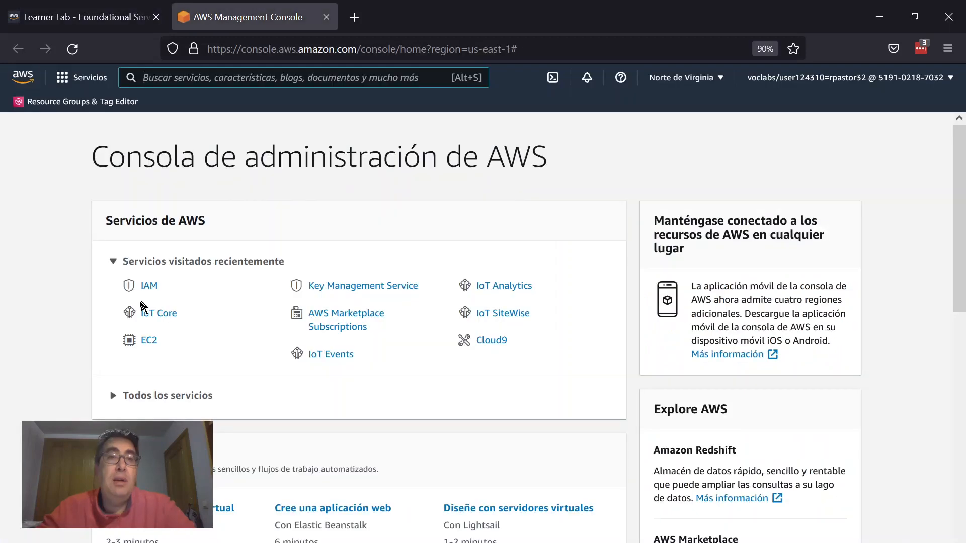
{"action": "type", "text": "E"}
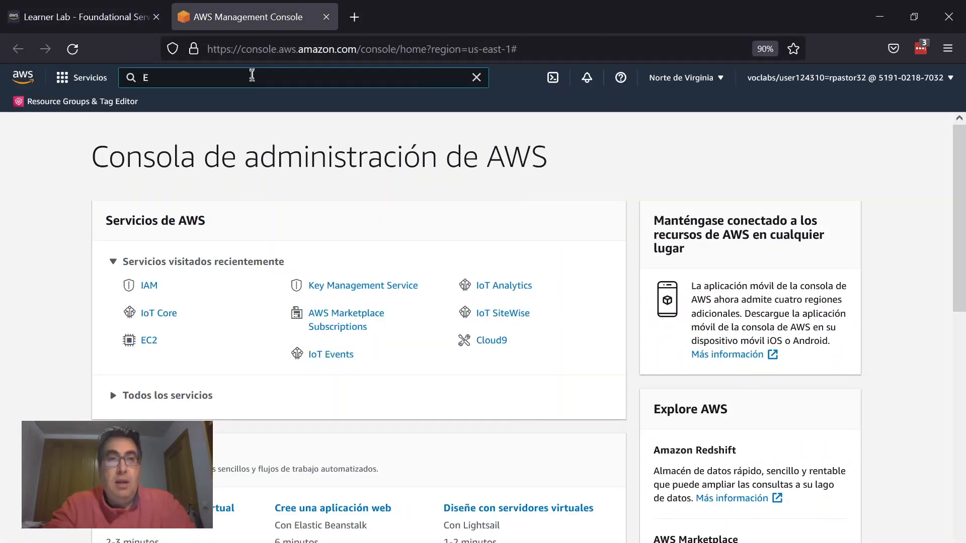
{"action": "type", "text": "C2"}
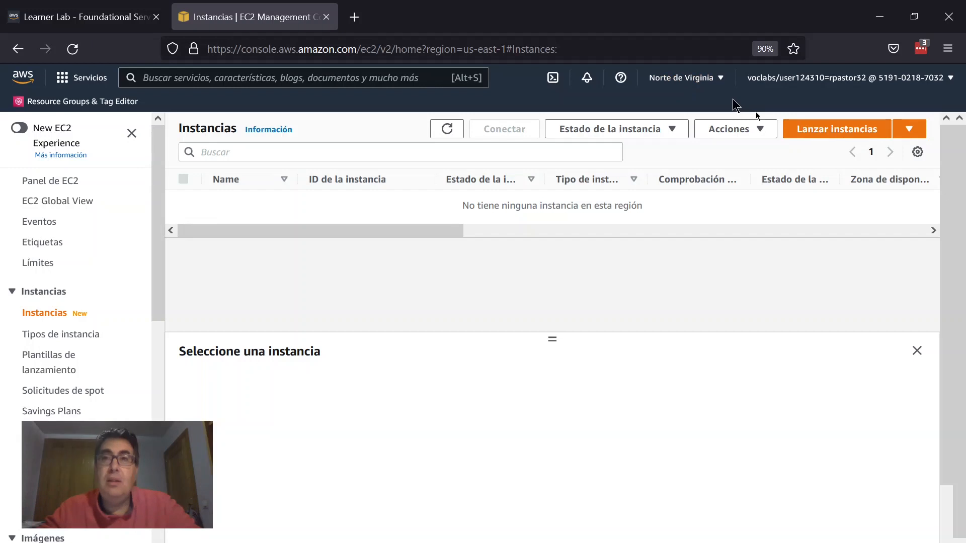
{"action": "left_click", "coordinate": [857, 136]}
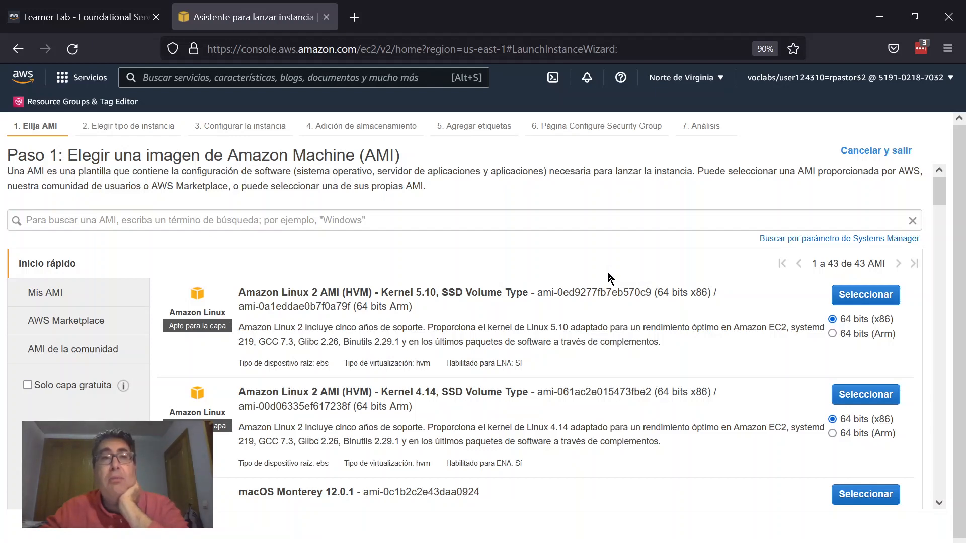
Step: Browse the Quick Start AMIs and select Amazon Linux 2 AMI (HVM) - Kernel 5.10, 64 bits (x86)
{"action": "scroll", "coordinate": [609, 278], "scroll_direction": "down", "scroll_amount": 2}
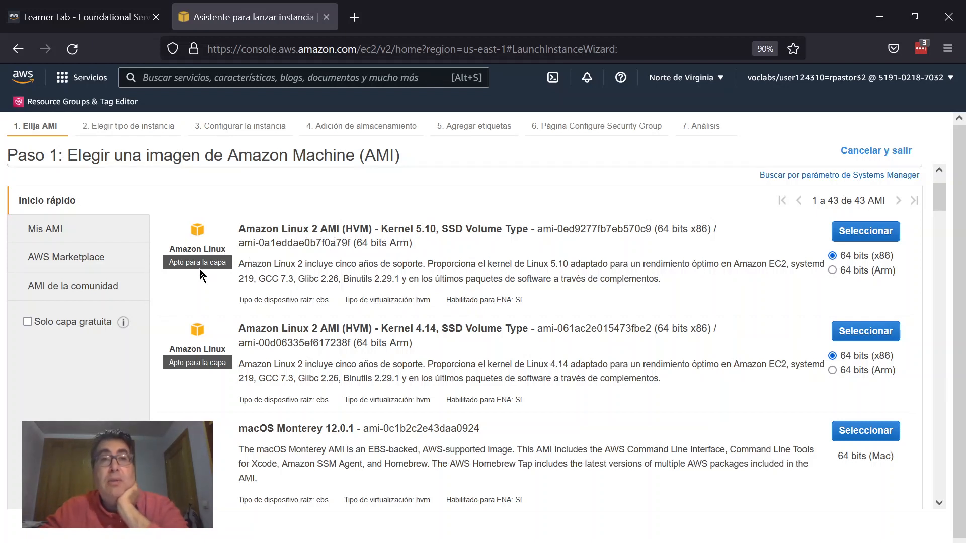
{"action": "left_click_drag", "start_coordinate": [177, 262], "coordinate": [227, 265]}
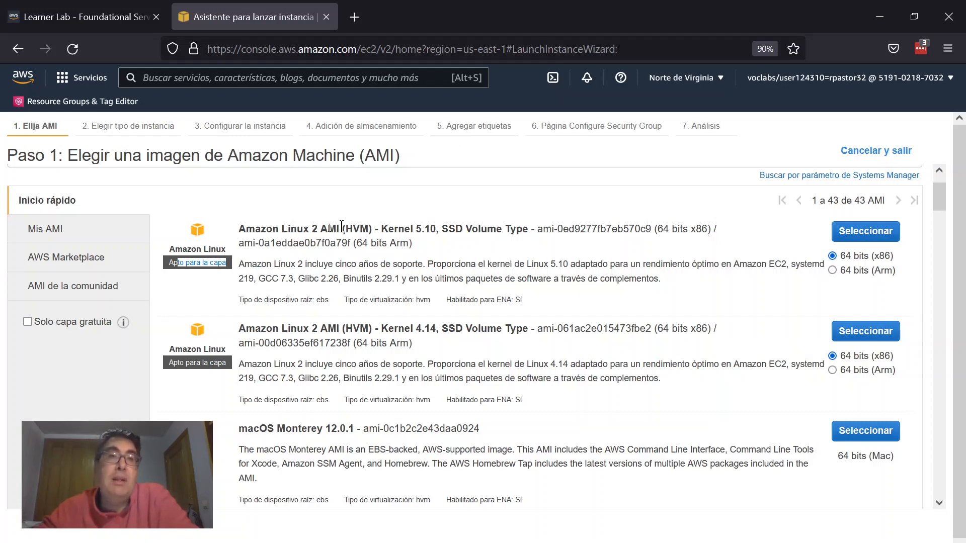
{"action": "scroll", "coordinate": [425, 282], "scroll_direction": "down", "scroll_amount": 2}
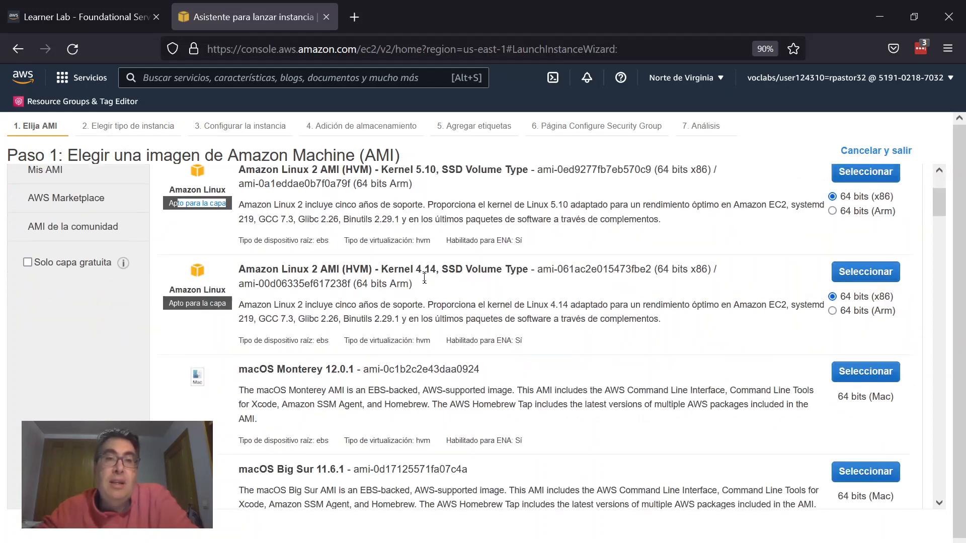
{"action": "scroll", "coordinate": [426, 284], "scroll_direction": "down", "scroll_amount": 10}
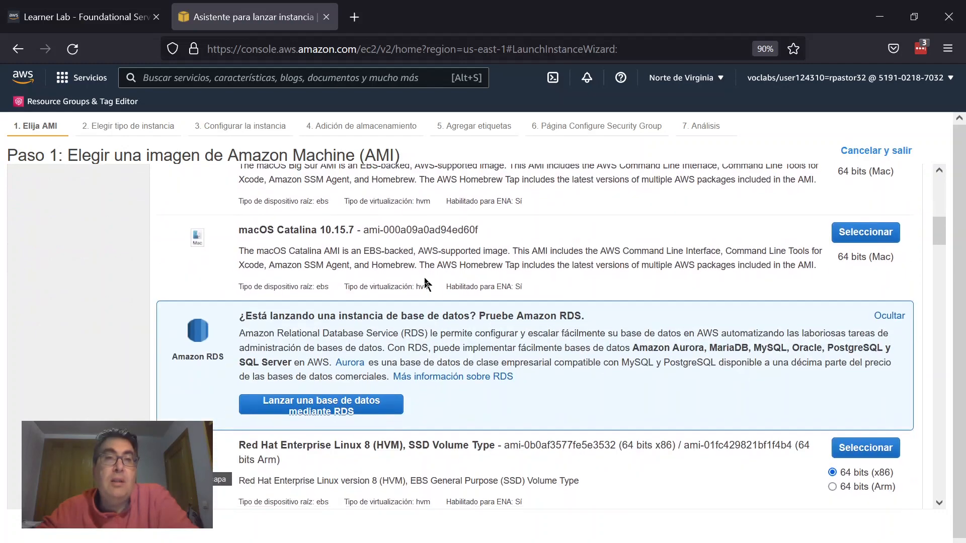
{"action": "scroll", "coordinate": [427, 284], "scroll_direction": "down", "scroll_amount": 4}
{"action": "scroll", "coordinate": [426, 285], "scroll_direction": "up", "scroll_amount": 15}
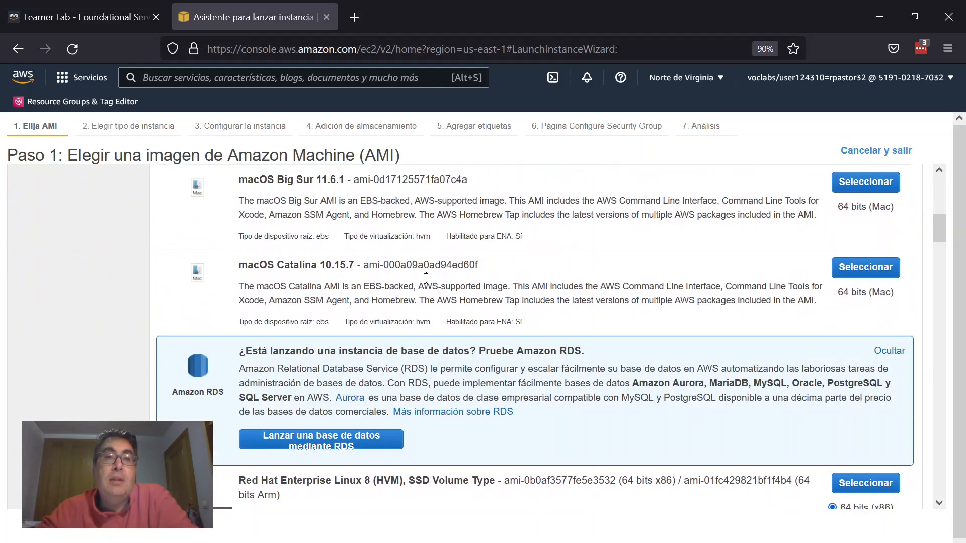
{"action": "left_click_drag", "start_coordinate": [467, 328], "coordinate": [461, 328]}
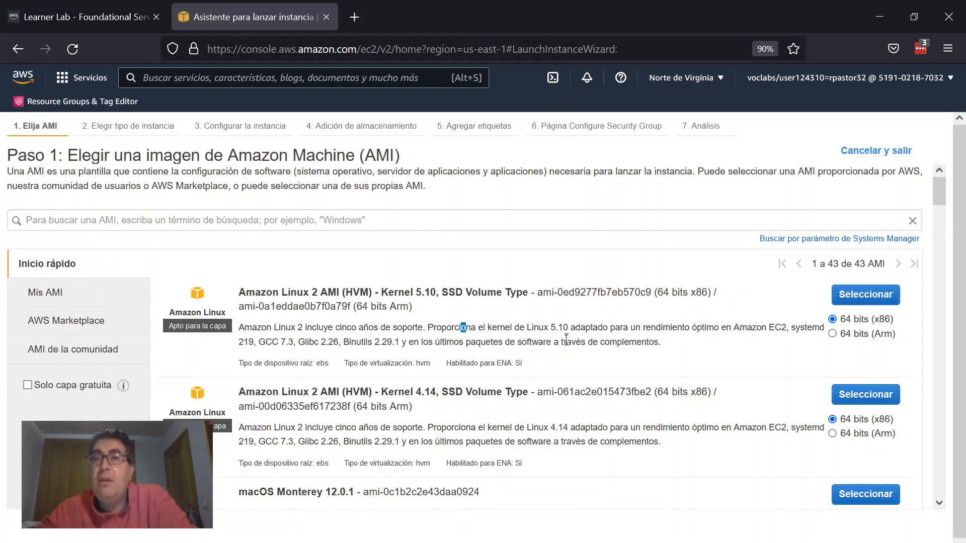
{"action": "left_click", "coordinate": [848, 297]}
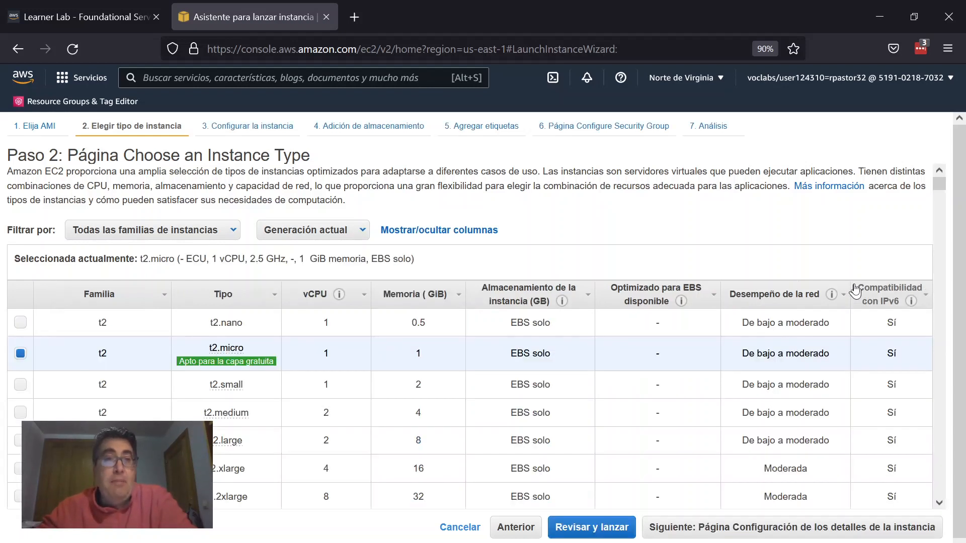
Step: Choose the t2.large instance type and continue to the instance details configuration page
{"action": "left_click", "coordinate": [154, 234]}
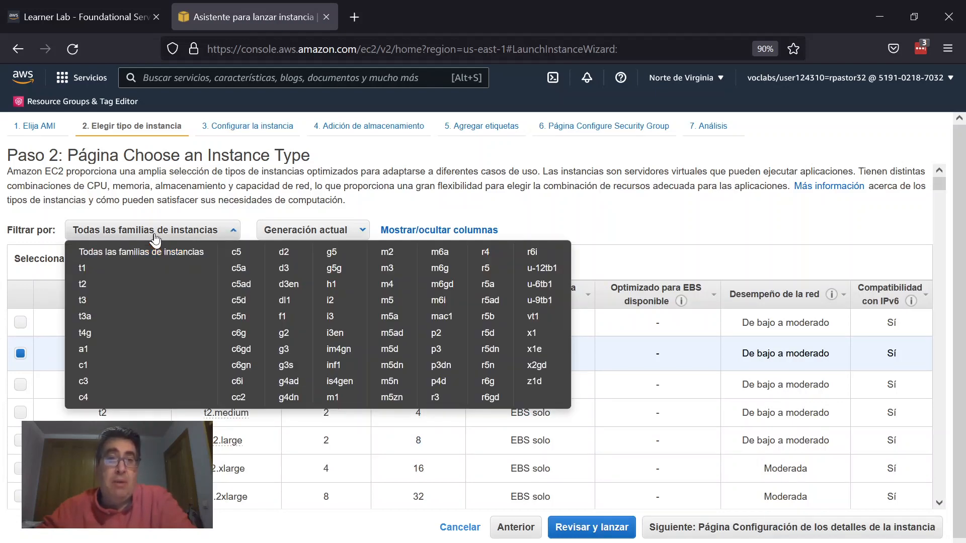
{"action": "left_click", "coordinate": [154, 234]}
{"action": "left_click", "coordinate": [339, 234]}
{"action": "left_click", "coordinate": [339, 235]}
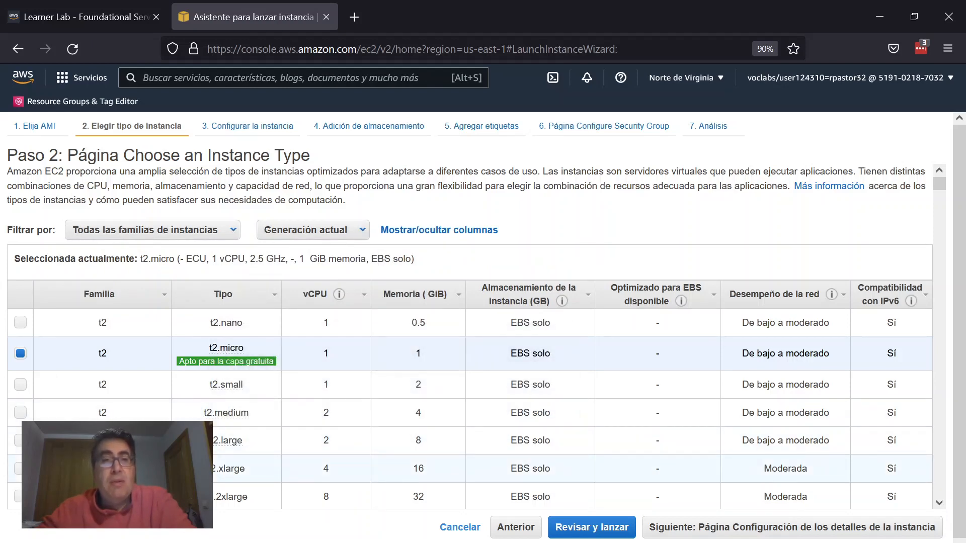
{"action": "left_click", "coordinate": [132, 442]}
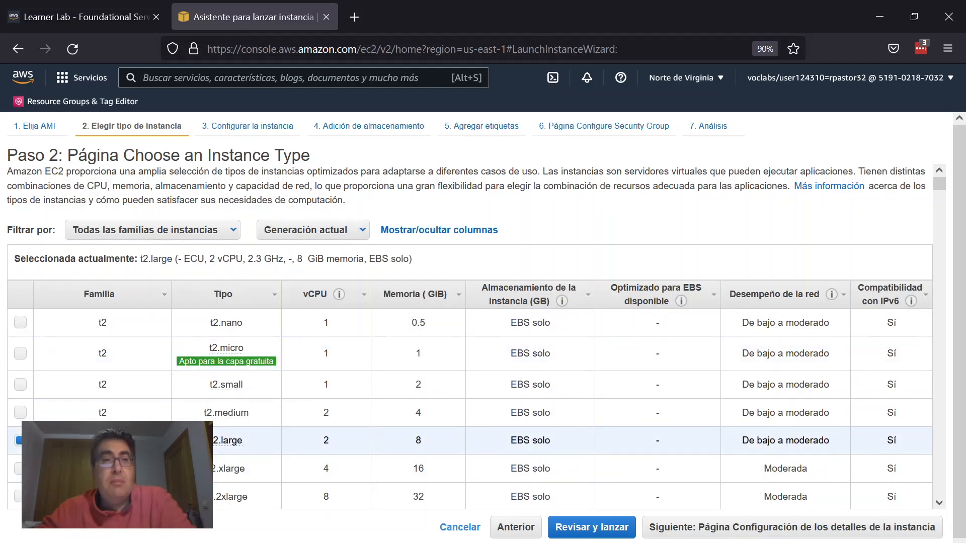
{"action": "mouse_move", "coordinate": [207, 359]}
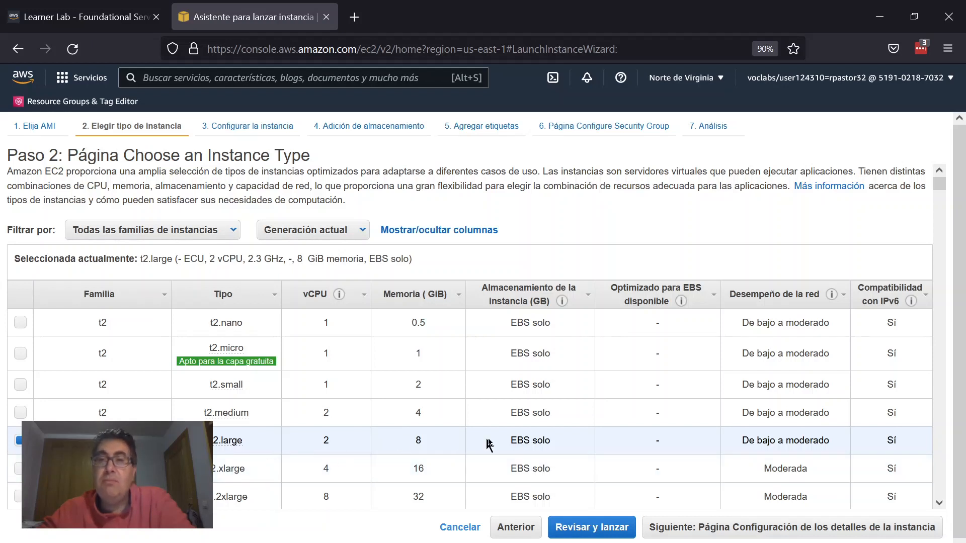
{"action": "scroll", "coordinate": [750, 367], "scroll_direction": "down", "scroll_amount": 3}
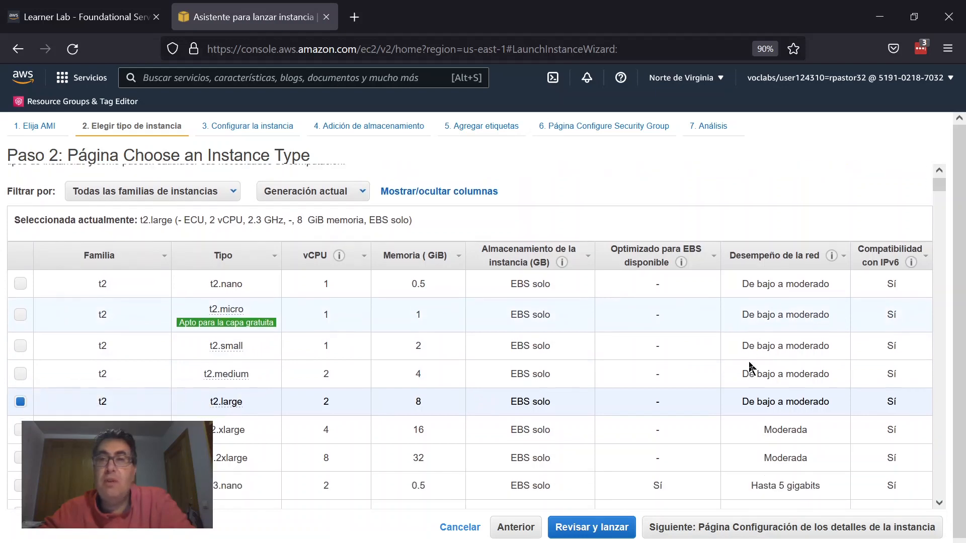
{"action": "left_click", "coordinate": [733, 528]}
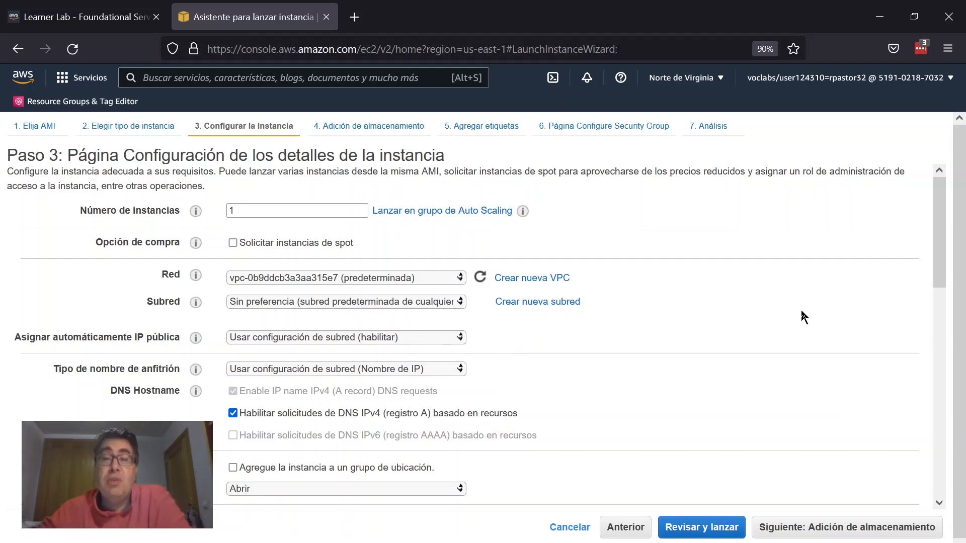
Step: Review the instance details, keeping the default VPC network, and continue to the storage page
{"action": "left_click", "coordinate": [347, 284]}
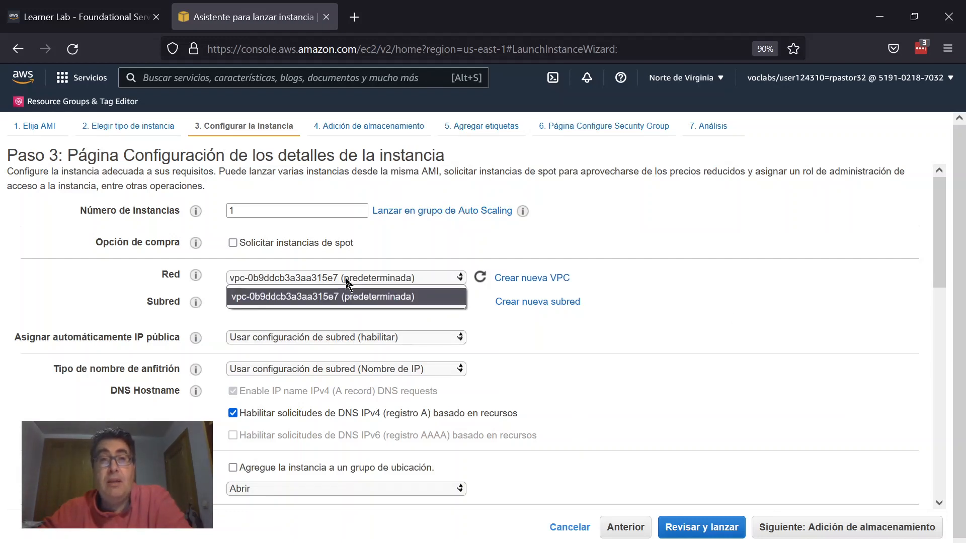
{"action": "left_click", "coordinate": [346, 284]}
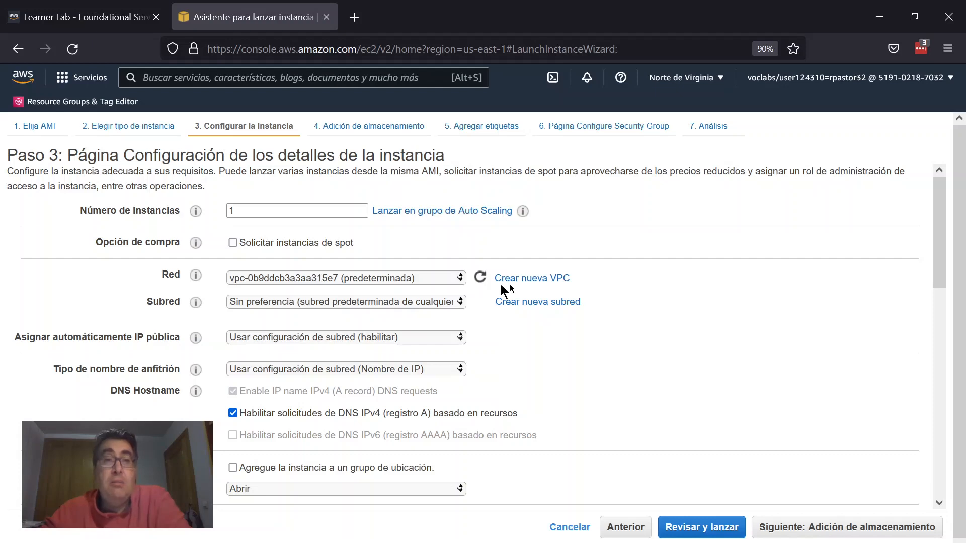
{"action": "scroll", "coordinate": [800, 301], "scroll_direction": "down", "scroll_amount": 2}
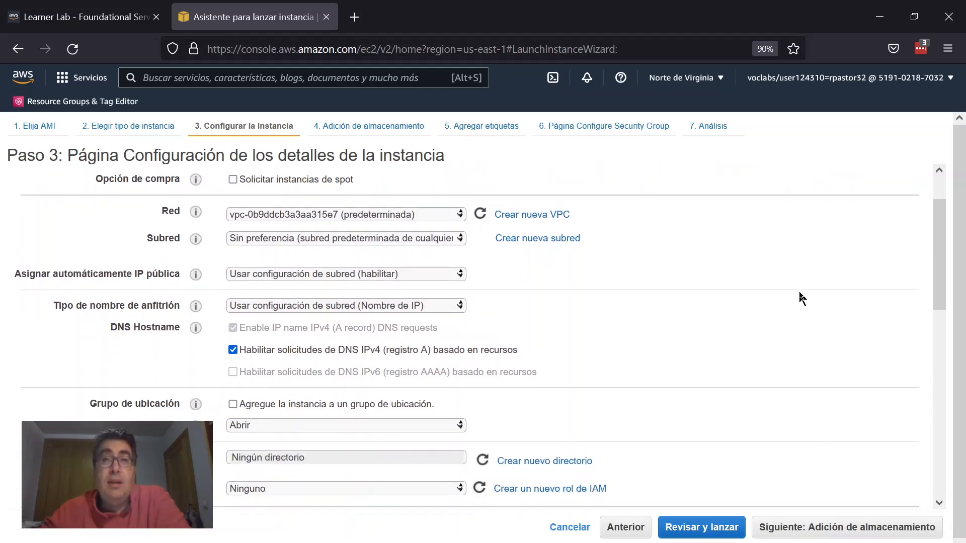
{"action": "scroll", "coordinate": [802, 298], "scroll_direction": "down", "scroll_amount": 2}
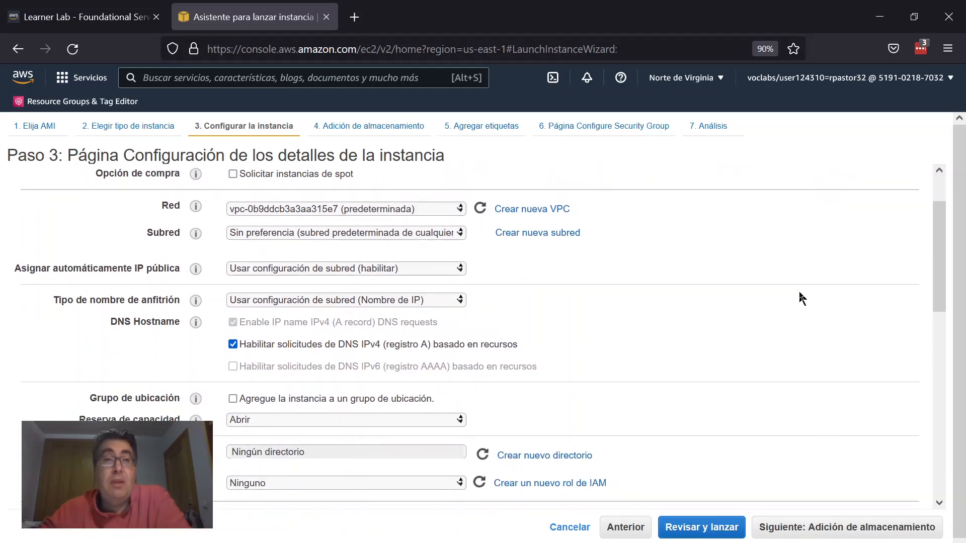
{"action": "scroll", "coordinate": [802, 299], "scroll_direction": "down", "scroll_amount": 10}
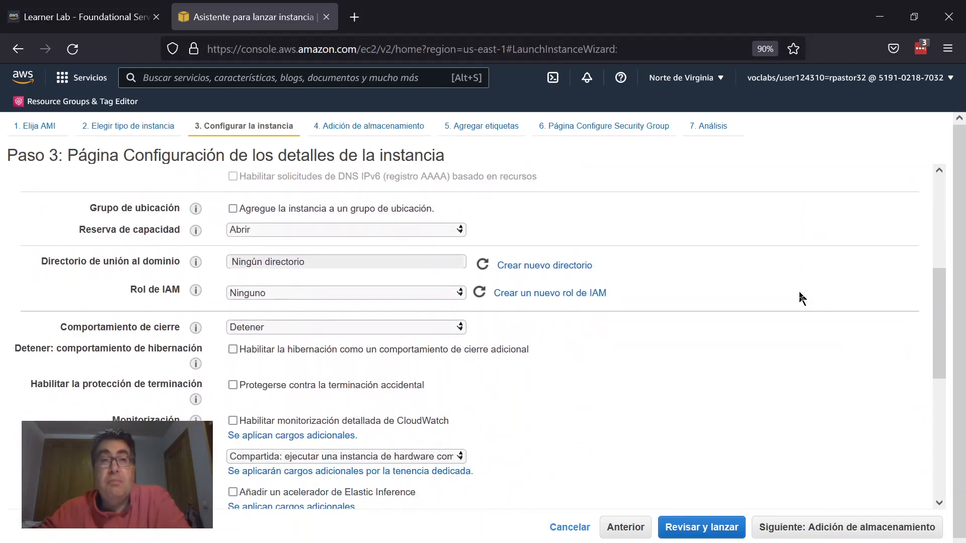
{"action": "scroll", "coordinate": [803, 299], "scroll_direction": "down", "scroll_amount": 5}
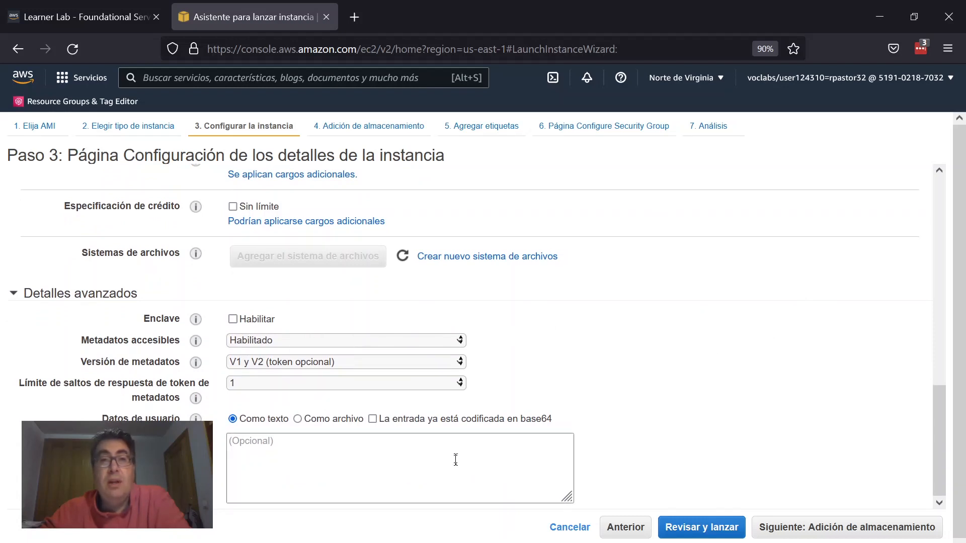
{"action": "scroll", "coordinate": [780, 423], "scroll_direction": "down", "scroll_amount": 1}
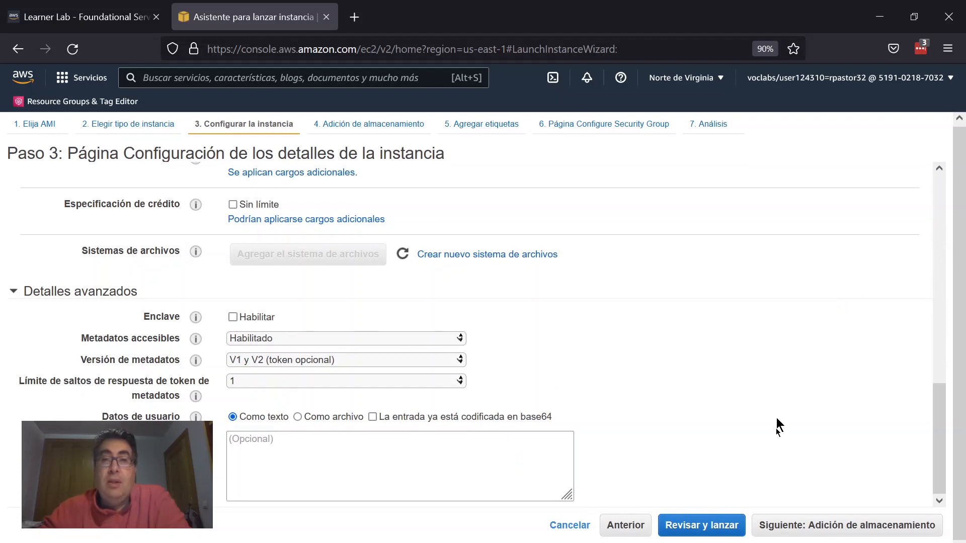
{"action": "left_click", "coordinate": [792, 525]}
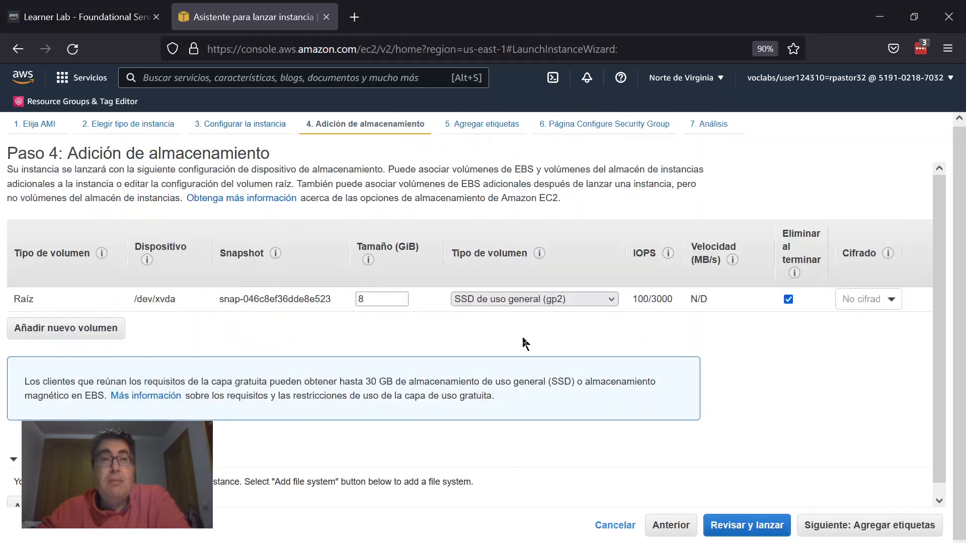
Step: Set the root volume size to 20 GiB and continue to the tags page
{"action": "double_click", "coordinate": [386, 303]}
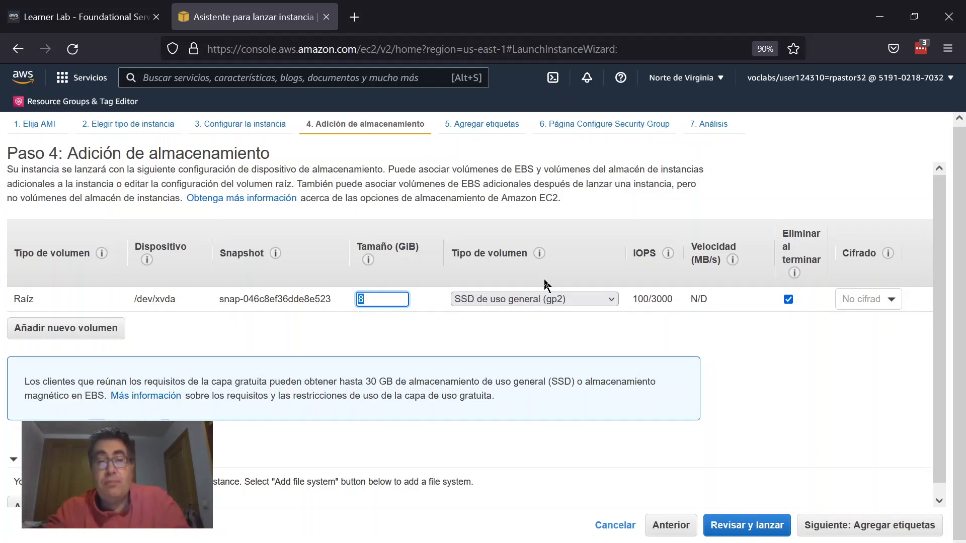
{"action": "type", "text": "20"}
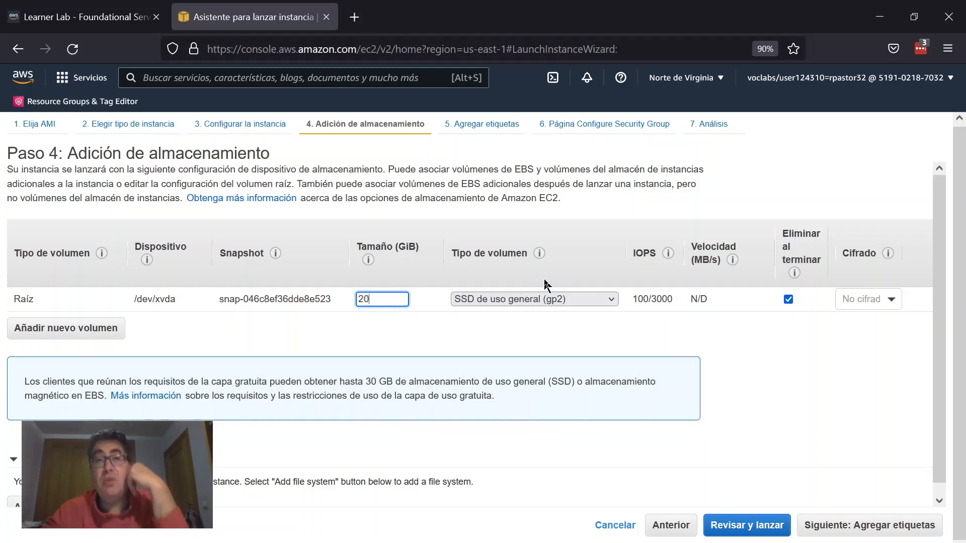
{"action": "left_click", "coordinate": [826, 448]}
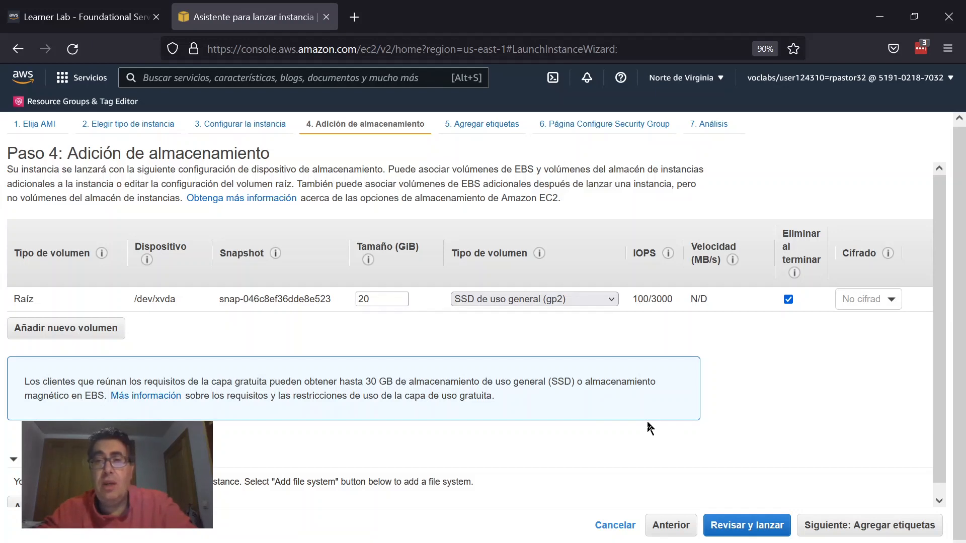
{"action": "scroll", "coordinate": [705, 402], "scroll_direction": "down", "scroll_amount": 1}
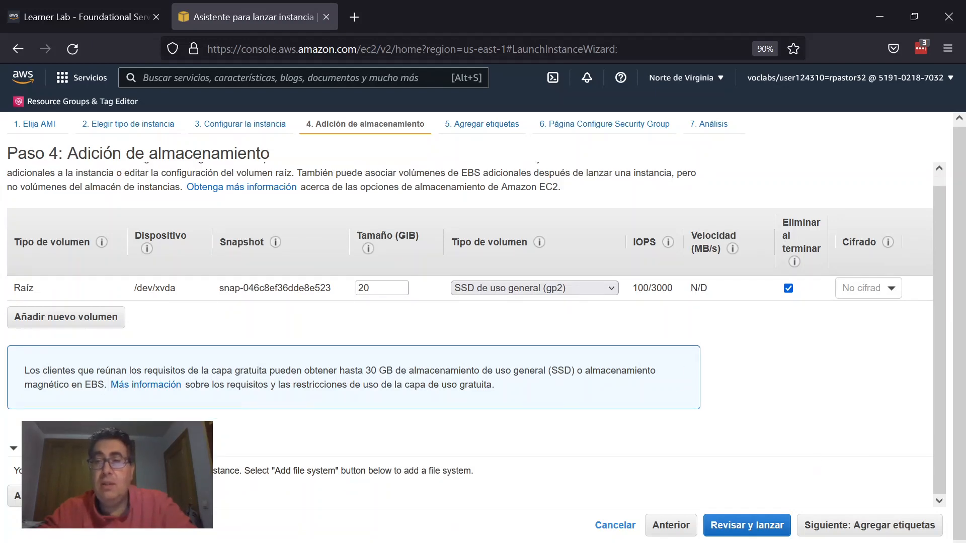
{"action": "left_click", "coordinate": [812, 525]}
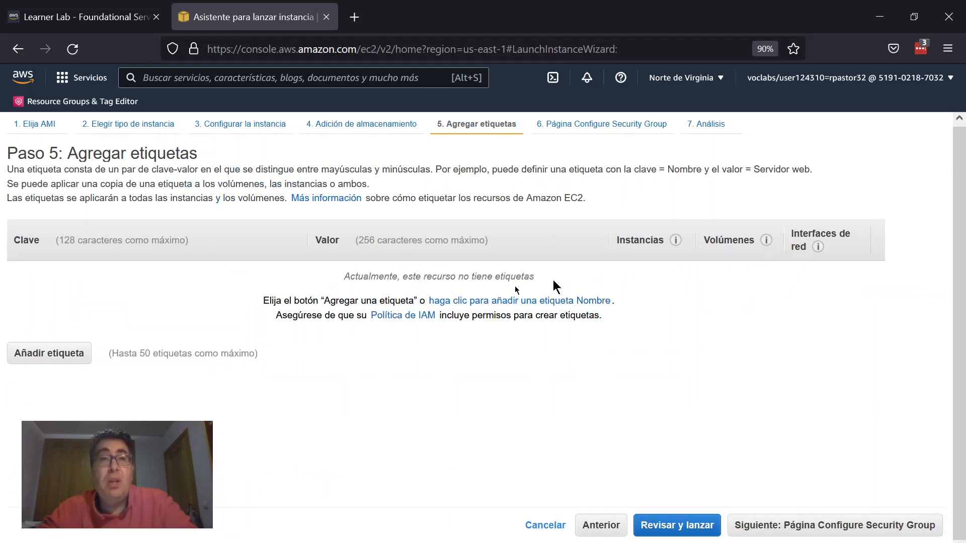
Step: Add a tag with key Propietario and the owner's full name as its value, then continue to security groups
{"action": "left_click", "coordinate": [39, 358]}
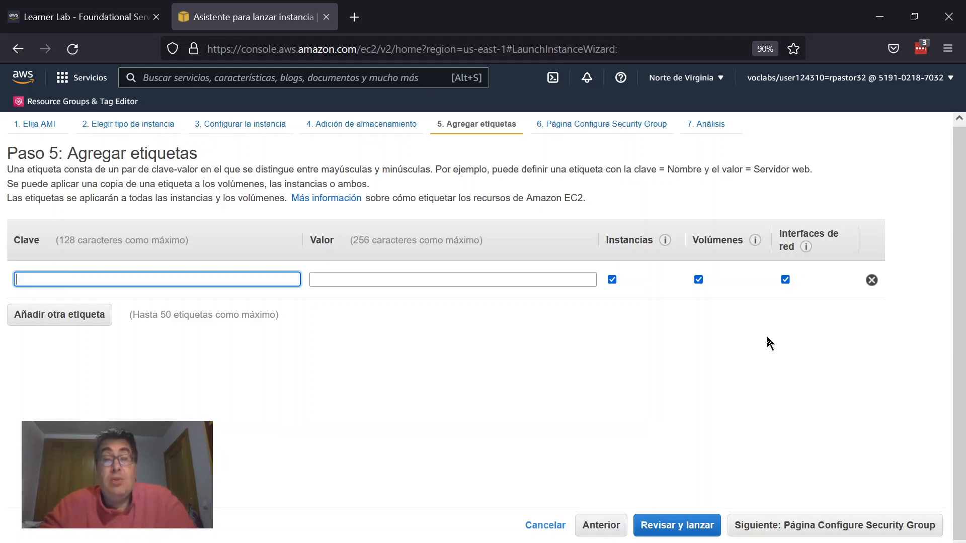
{"action": "type", "text": "pietario"}
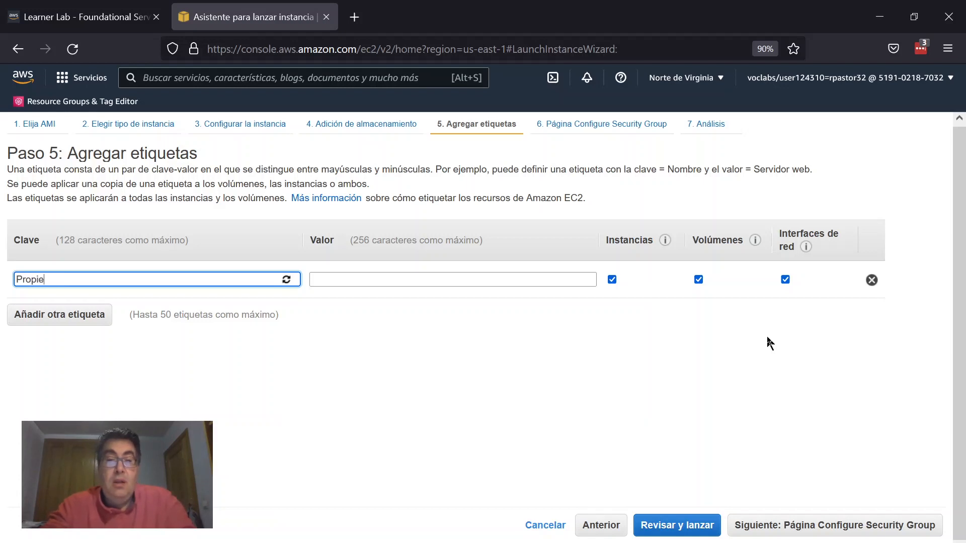
{"action": "key", "text": "Tab"}
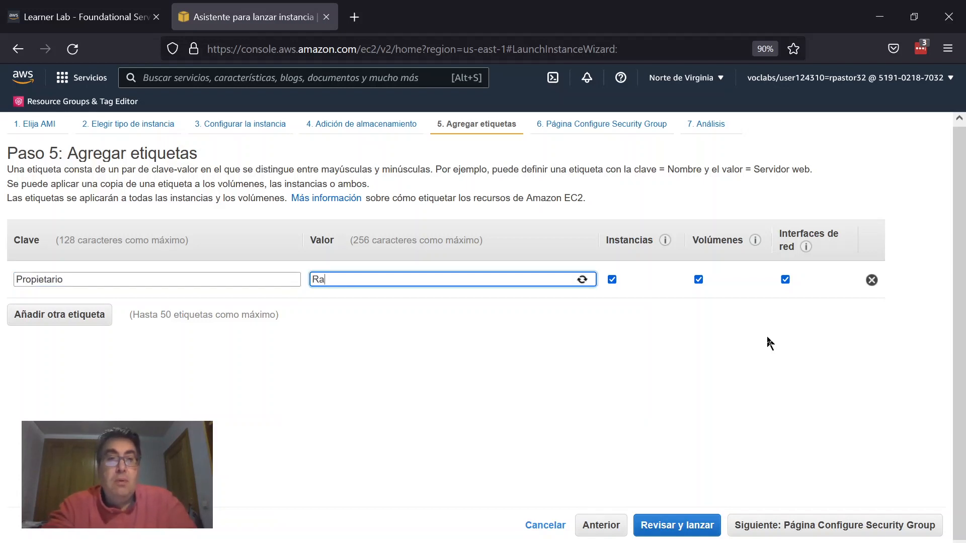
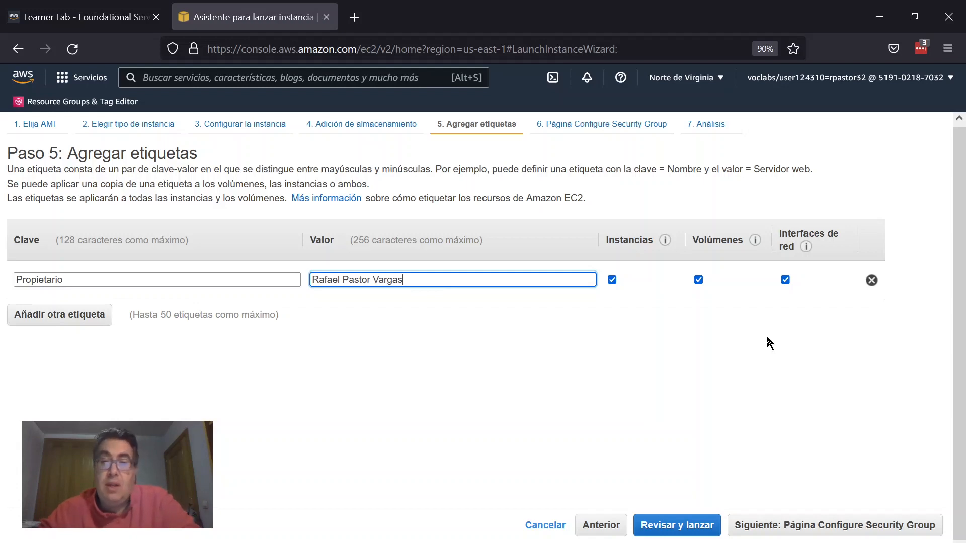
{"action": "left_click", "coordinate": [820, 528]}
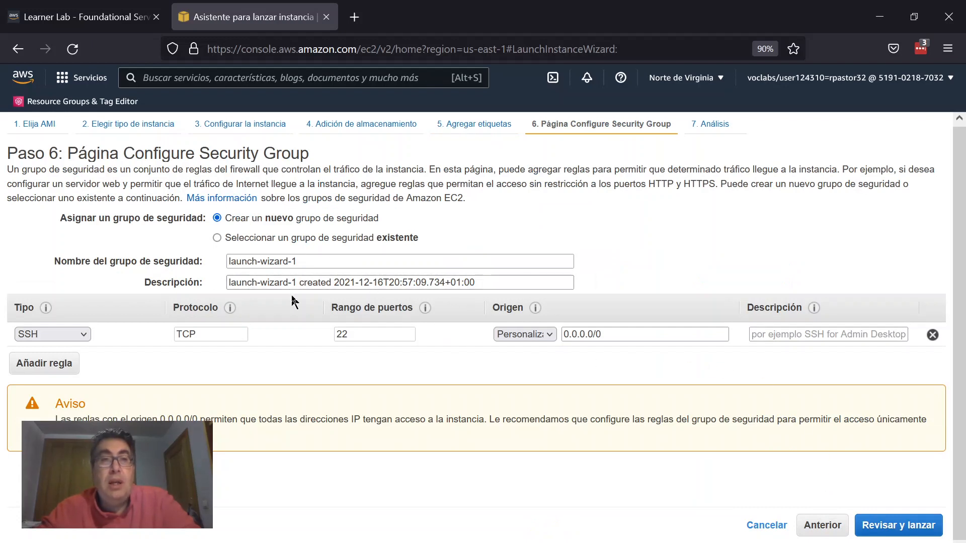
{"action": "left_click", "coordinate": [288, 241]}
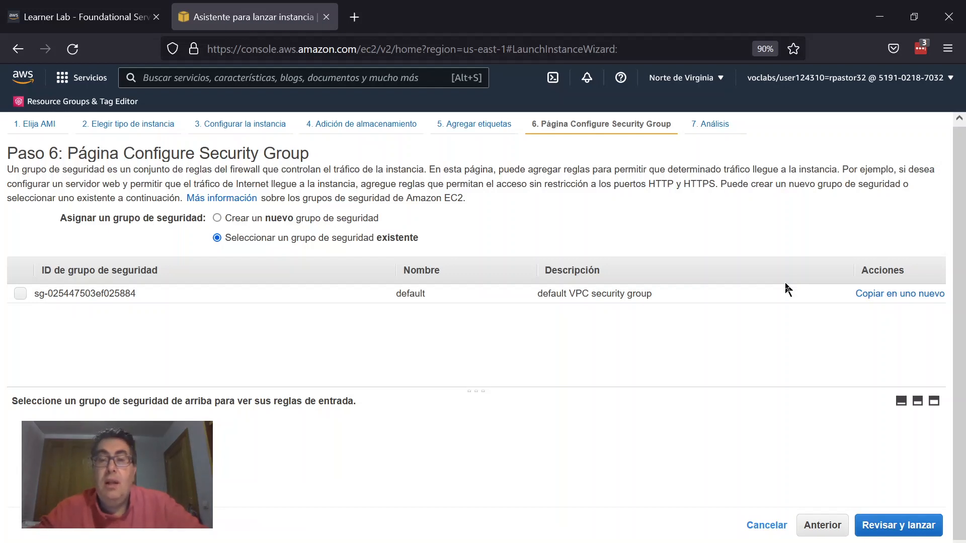
{"action": "left_click_drag", "start_coordinate": [572, 294], "coordinate": [585, 284]}
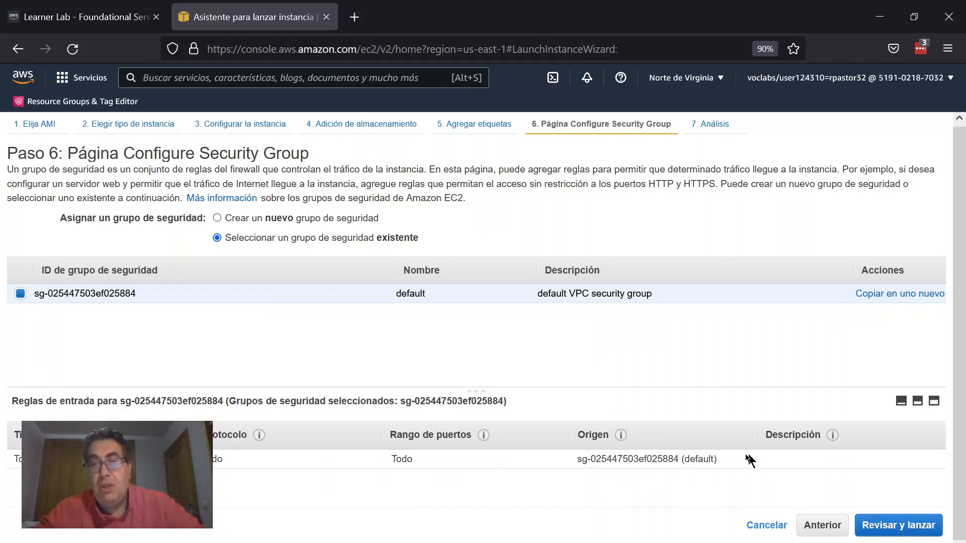
{"action": "left_click_drag", "start_coordinate": [574, 461], "coordinate": [720, 475]}
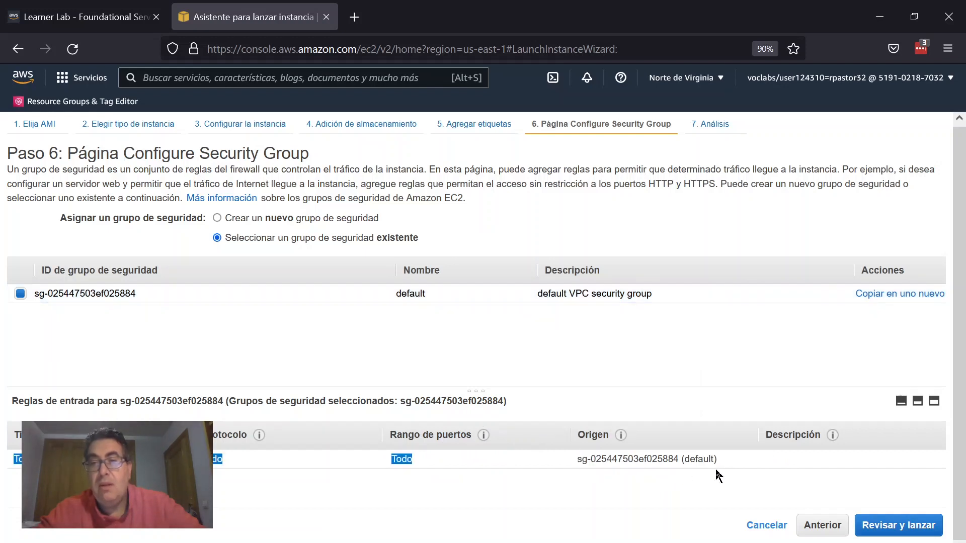
{"action": "left_click", "coordinate": [261, 220]}
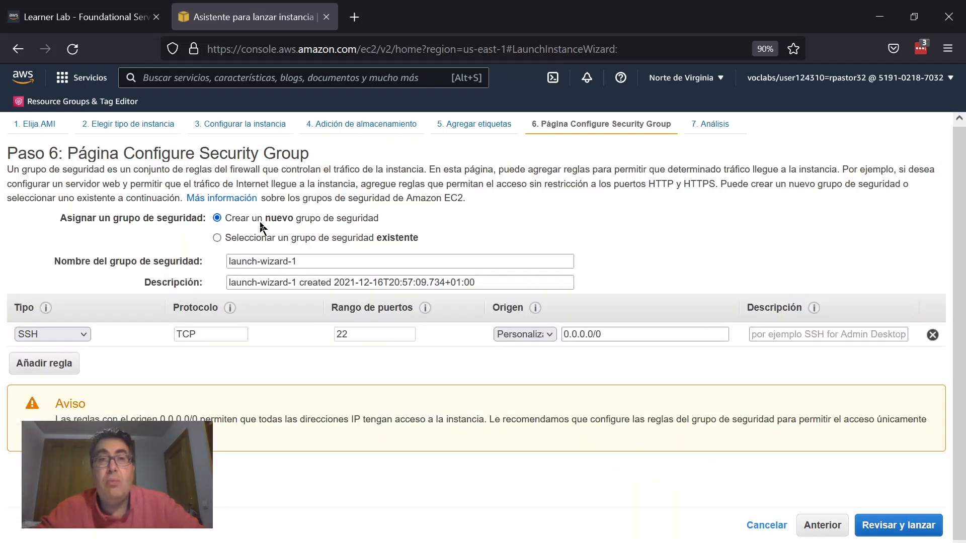
Step: Use a new security group launch-wizard-1 with the SSH rule from 0.0.0.0/0 and go to the launch review
{"action": "triple_click", "coordinate": [298, 260]}
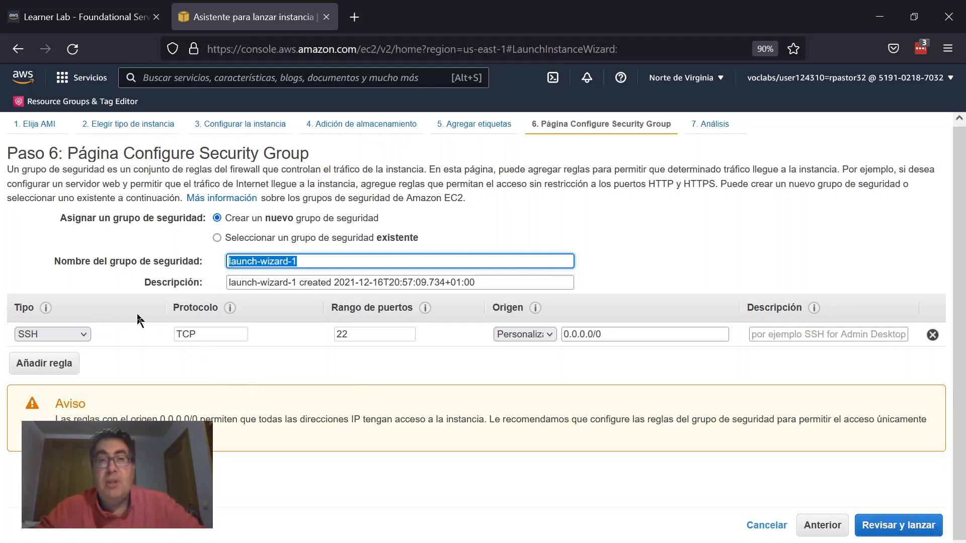
{"action": "triple_click", "coordinate": [610, 334]}
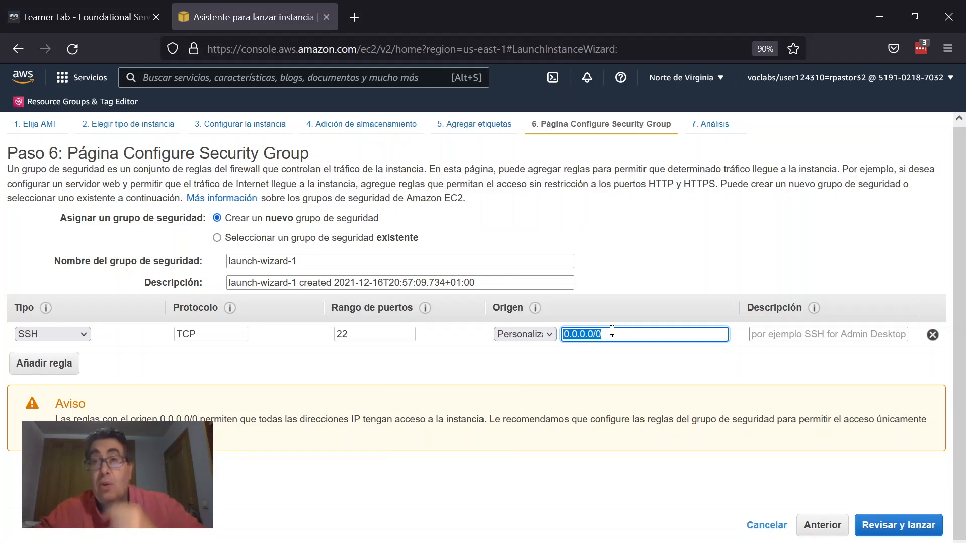
{"action": "left_click", "coordinate": [887, 528]}
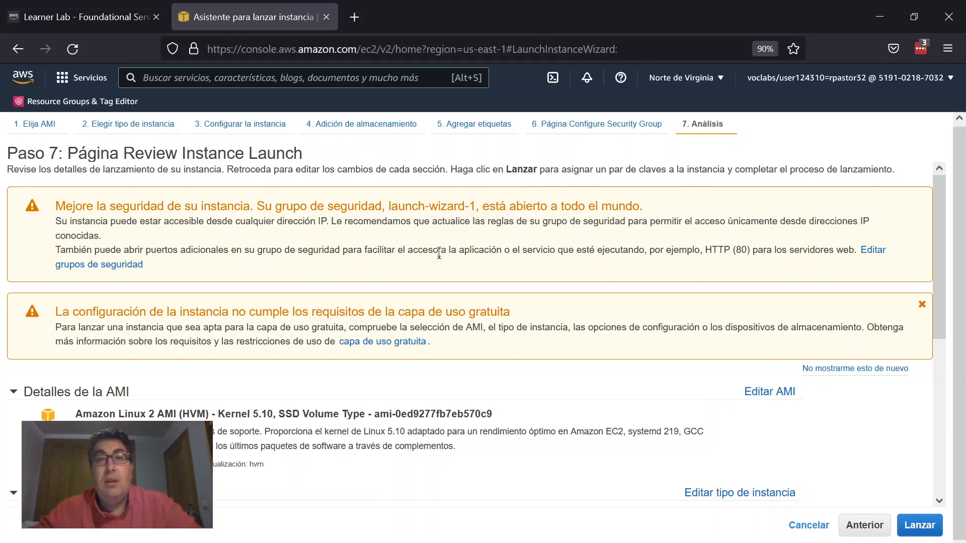
Step: Examine the launch review's warnings, AMI, instance type and security group details
{"action": "left_click_drag", "start_coordinate": [475, 206], "coordinate": [535, 247]}
{"action": "left_click", "coordinate": [517, 240]}
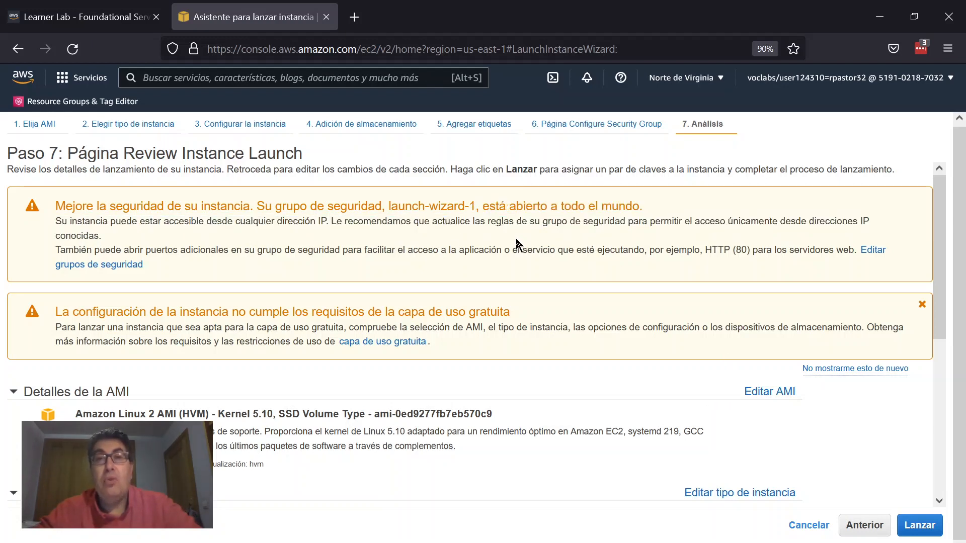
{"action": "left_click_drag", "start_coordinate": [418, 312], "coordinate": [487, 312]}
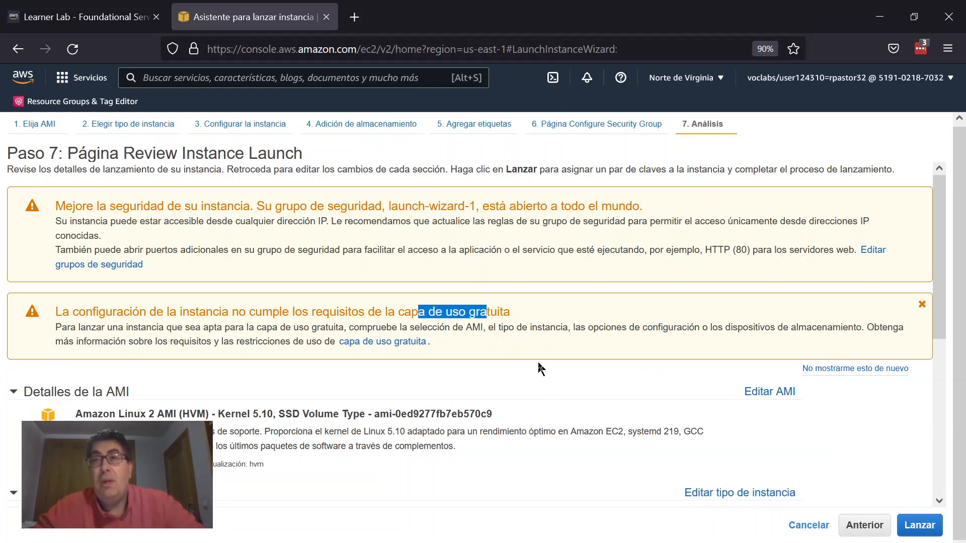
{"action": "scroll", "coordinate": [541, 369], "scroll_direction": "down", "scroll_amount": 4}
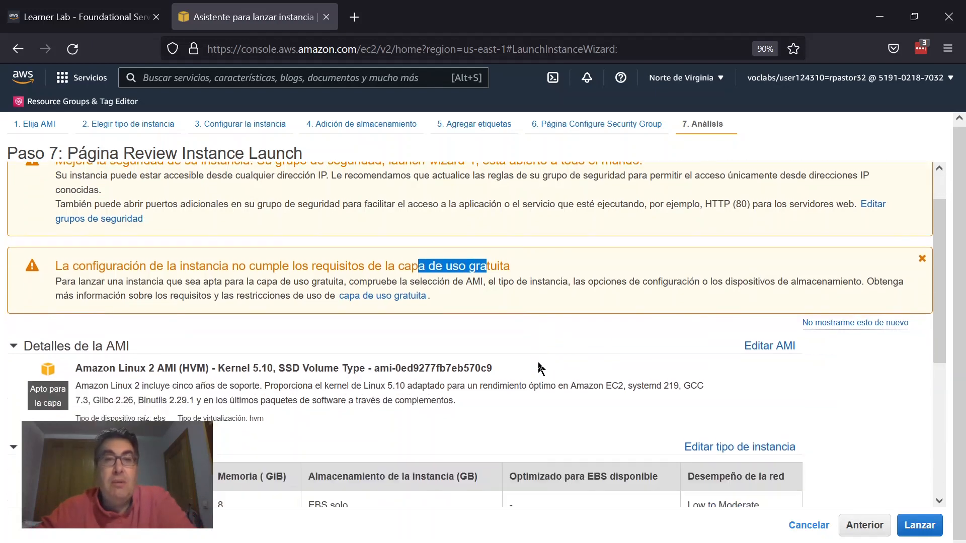
{"action": "scroll", "coordinate": [541, 369], "scroll_direction": "down", "scroll_amount": 2}
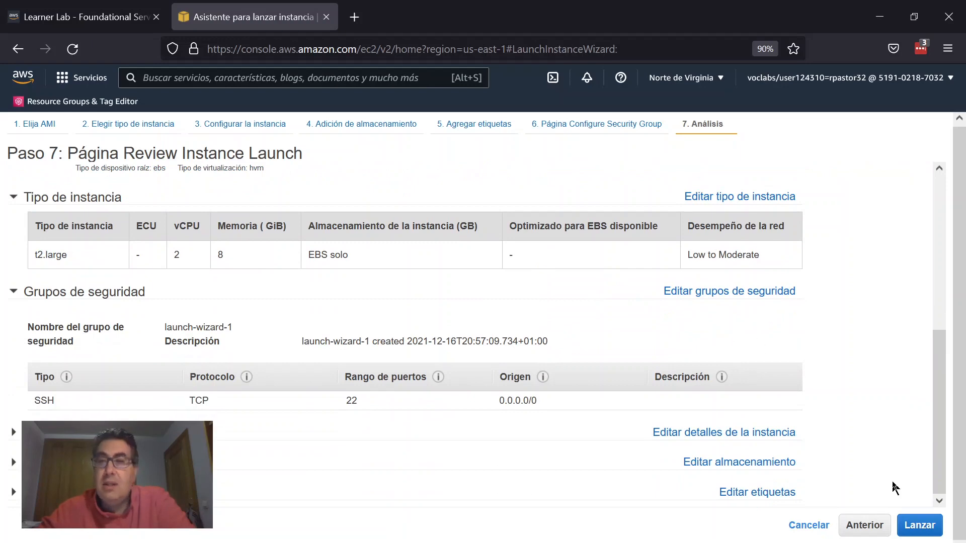
Step: Start the launch and pick the existing key pair vockey | RSA for the instance
{"action": "left_click", "coordinate": [916, 524]}
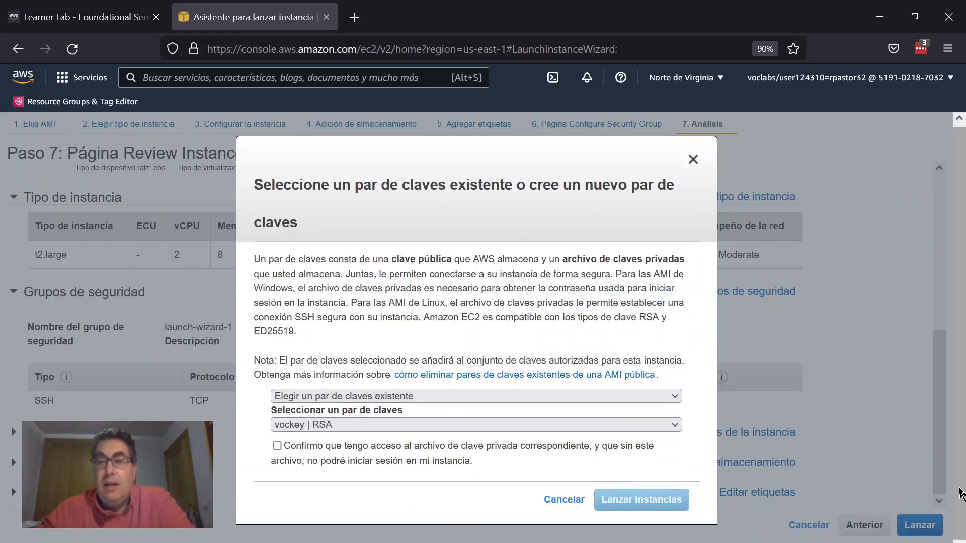
{"action": "left_click", "coordinate": [423, 396]}
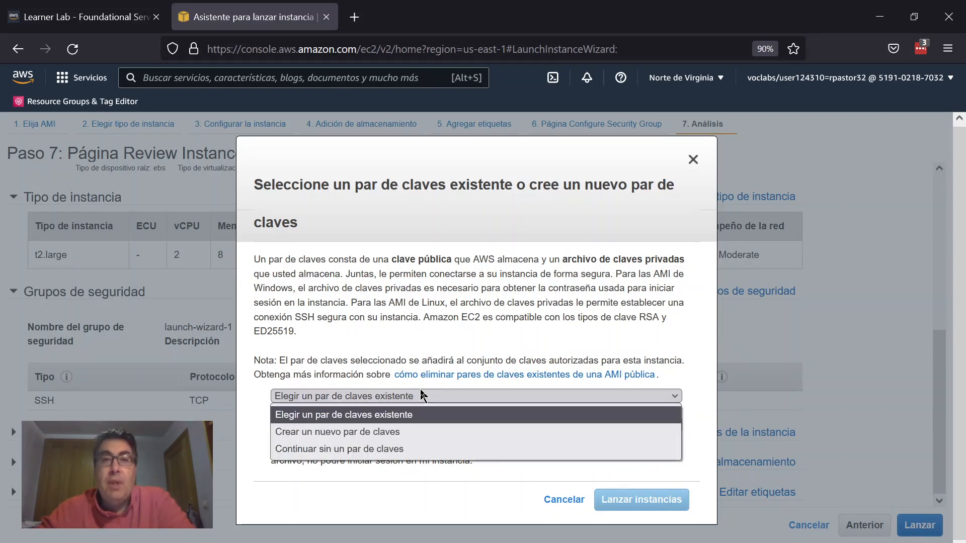
{"action": "left_click", "coordinate": [493, 370]}
{"action": "left_click", "coordinate": [420, 426]}
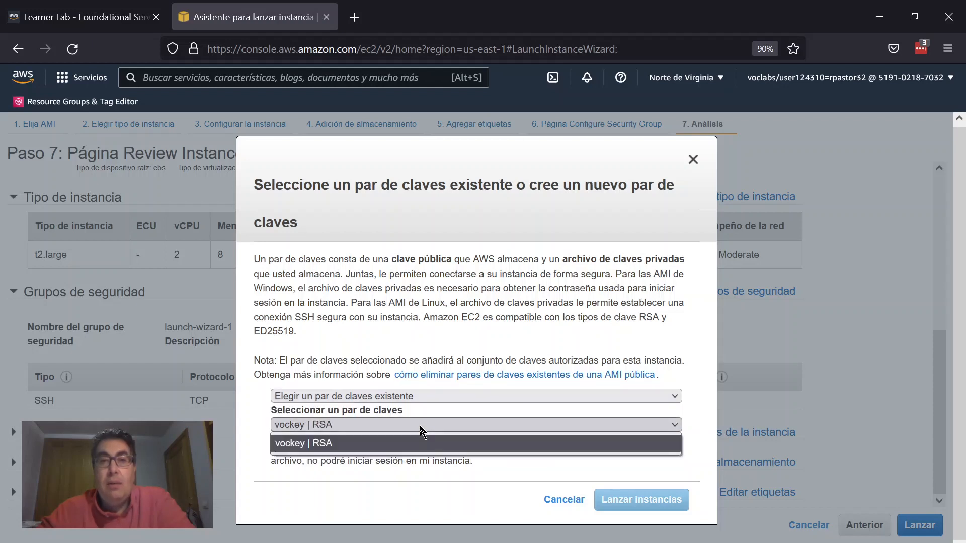
{"action": "left_click", "coordinate": [333, 444]}
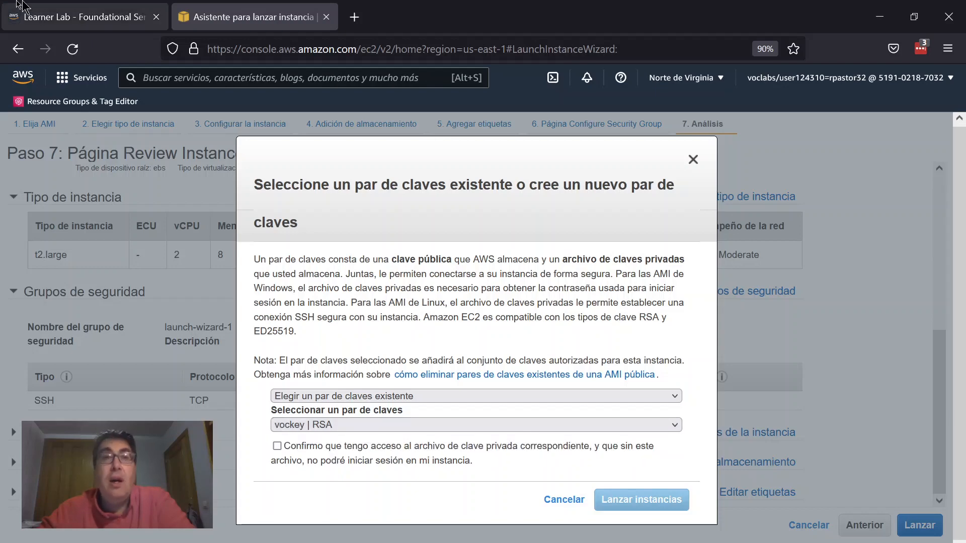
Step: Check the Learner Lab's AWS Details panel for the SSH key download options, then return to the console
{"action": "left_click", "coordinate": [86, 17]}
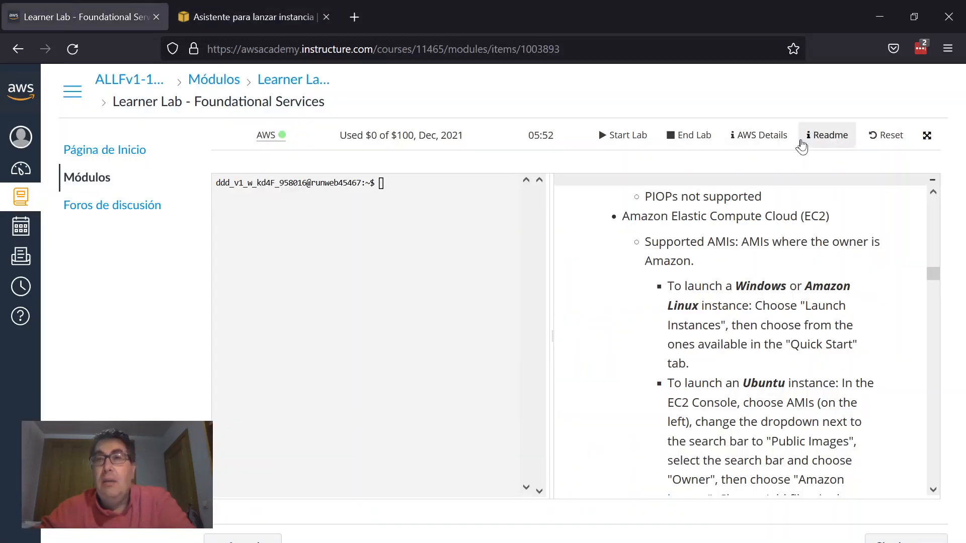
{"action": "left_click", "coordinate": [782, 135]}
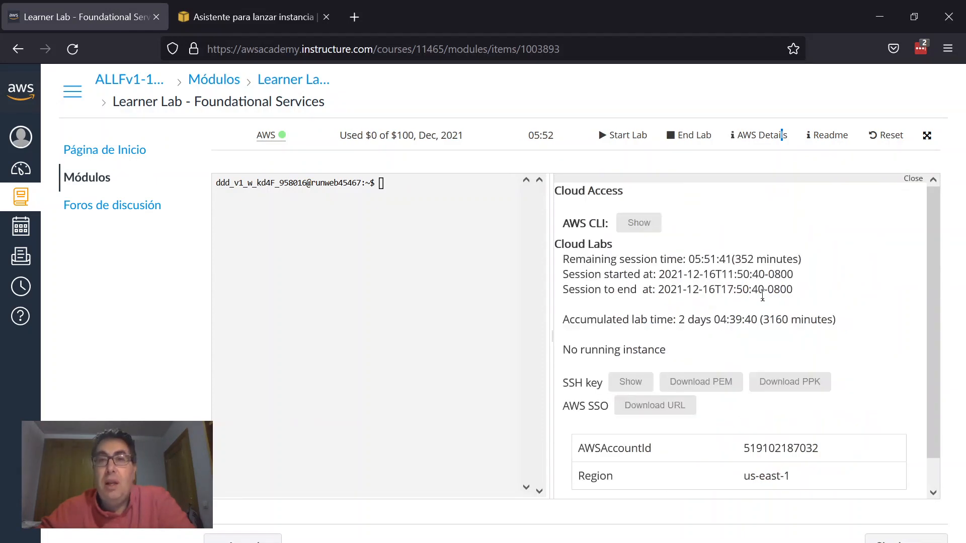
{"action": "scroll", "coordinate": [764, 296], "scroll_direction": "down", "scroll_amount": 1}
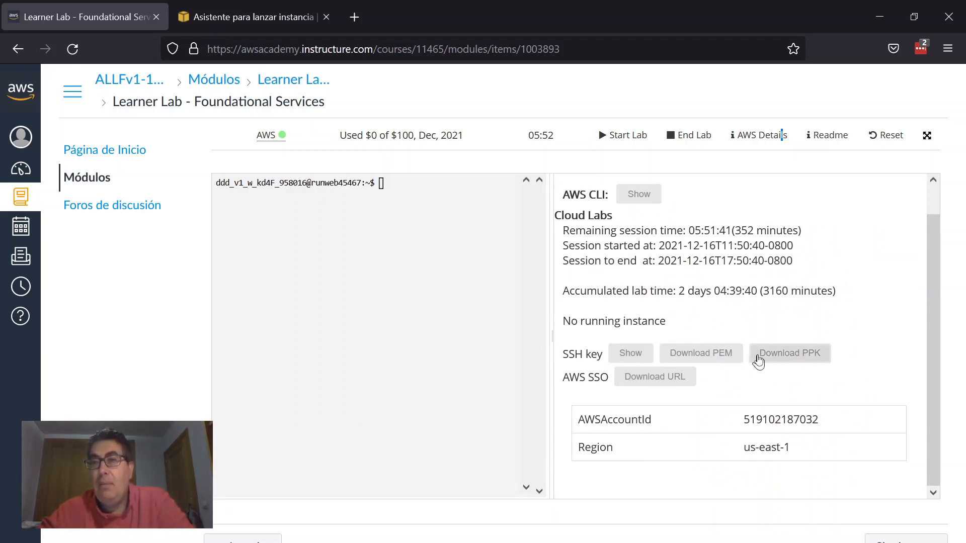
{"action": "key", "text": "ctrl+Tab"}
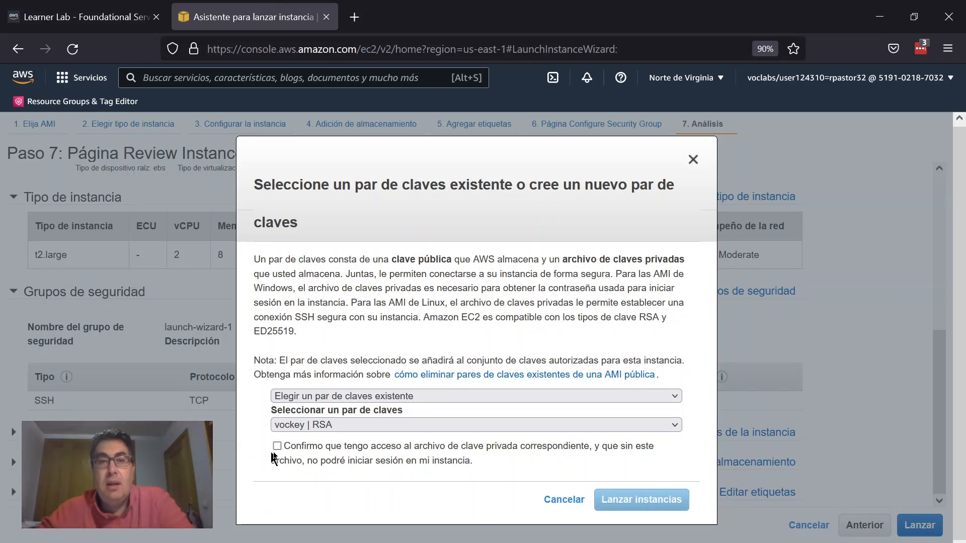
Step: Acknowledge access to the private key file and launch the instance
{"action": "left_click", "coordinate": [290, 450]}
{"action": "left_click", "coordinate": [93, 7]}
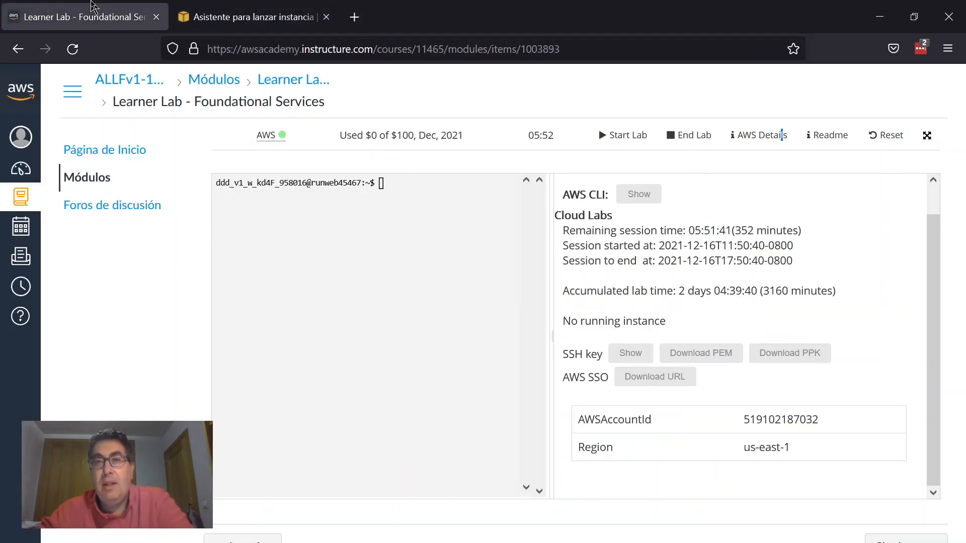
{"action": "left_click", "coordinate": [231, 8]}
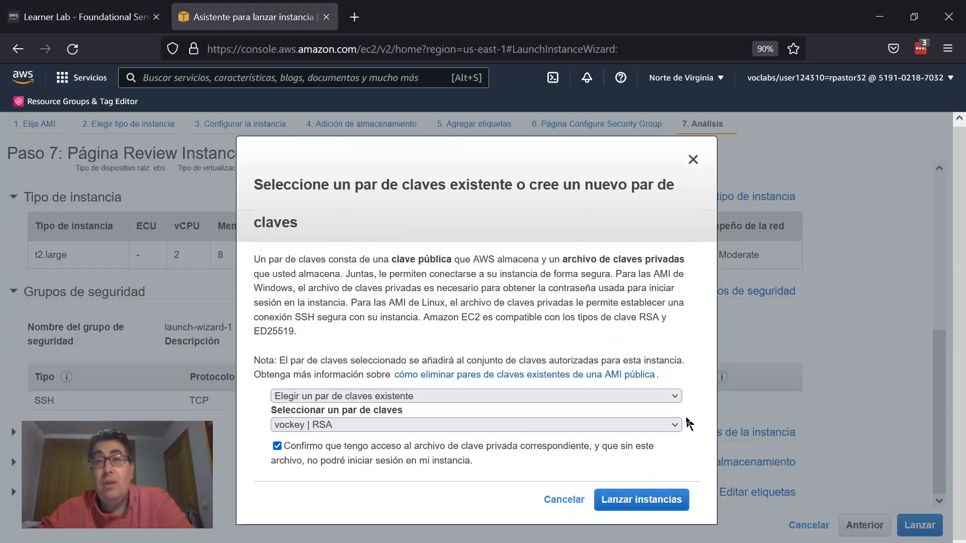
{"action": "left_click", "coordinate": [603, 500]}
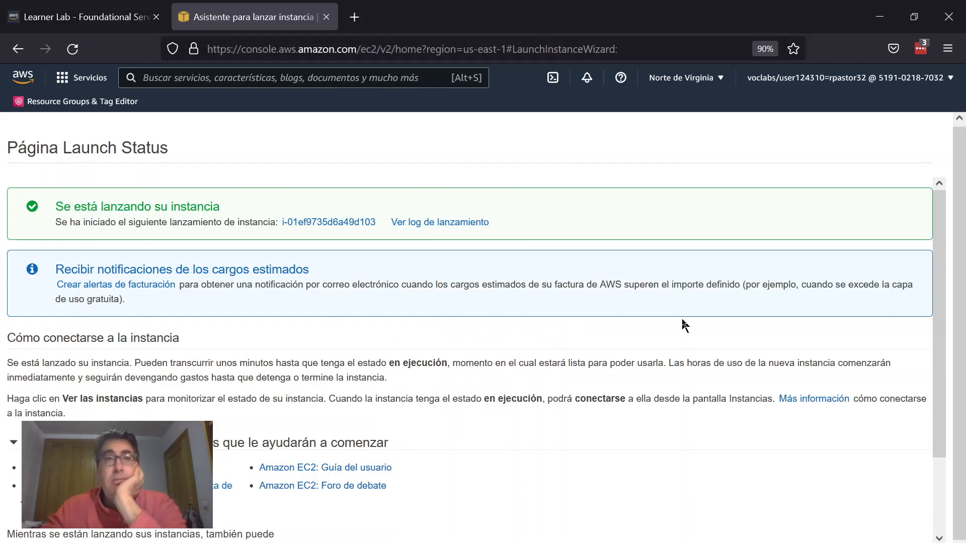
Step: Open the EC2 service's instances list and dismiss the welcome message
{"action": "scroll", "coordinate": [144, 181], "scroll_direction": "down", "scroll_amount": 3}
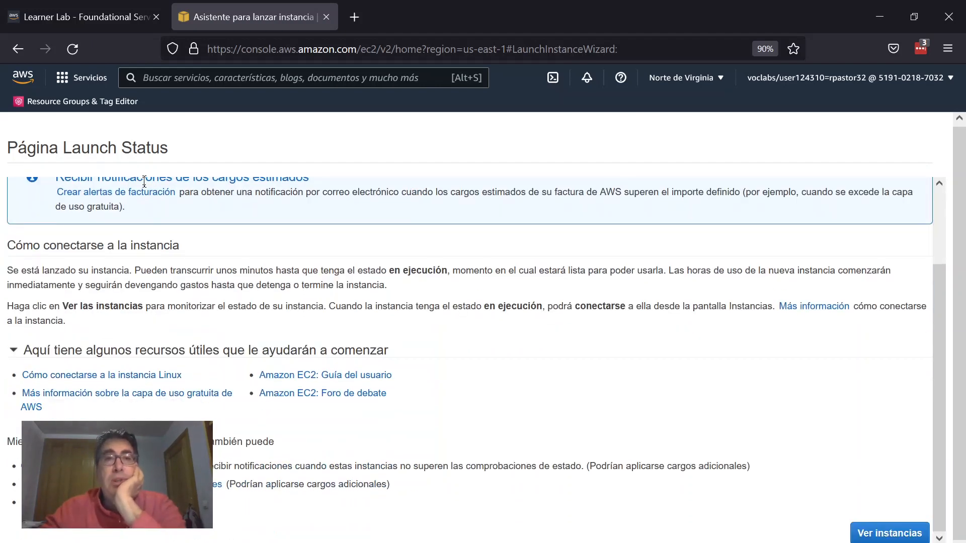
{"action": "scroll", "coordinate": [144, 181], "scroll_direction": "up", "scroll_amount": 3}
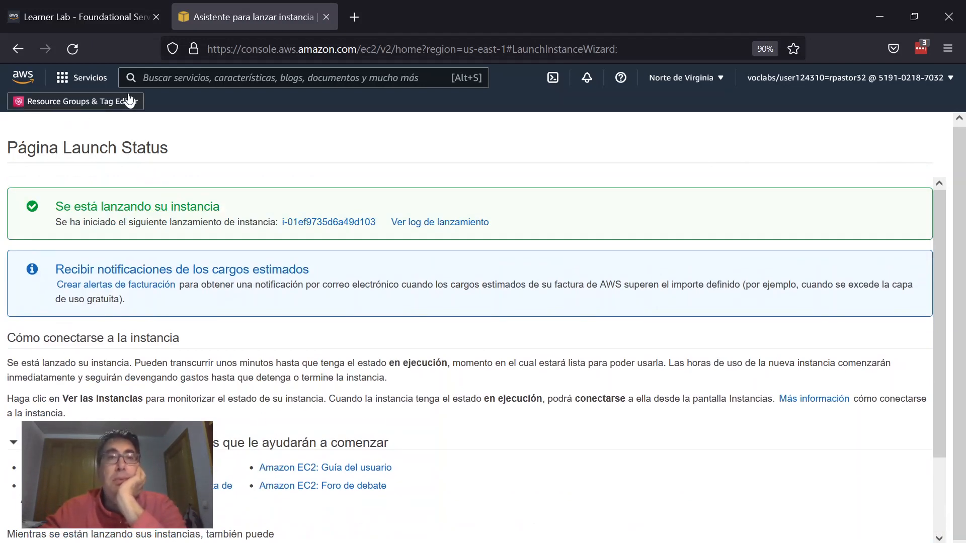
{"action": "left_click", "coordinate": [148, 77]}
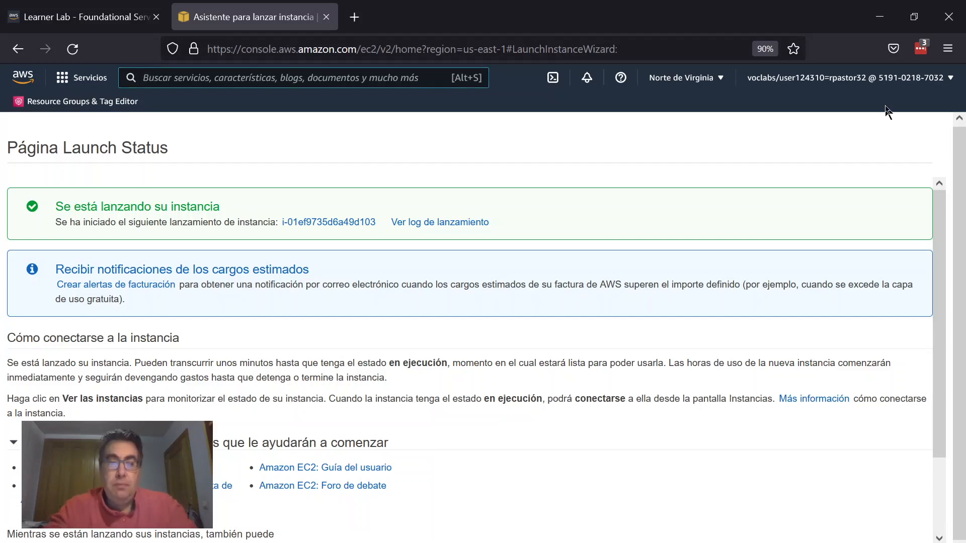
{"action": "type", "text": "EC2"}
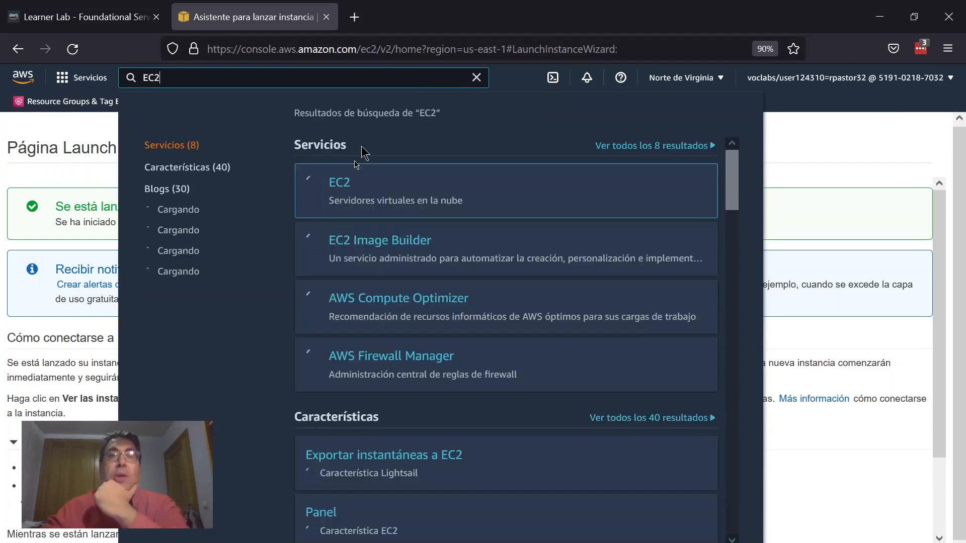
{"action": "mouse_move", "coordinate": [340, 177]}
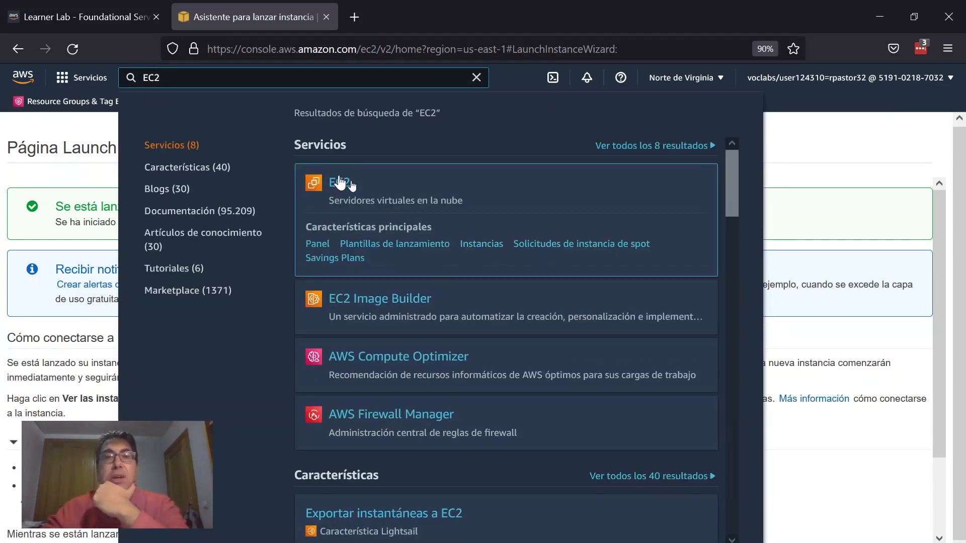
{"action": "left_click", "coordinate": [340, 181]}
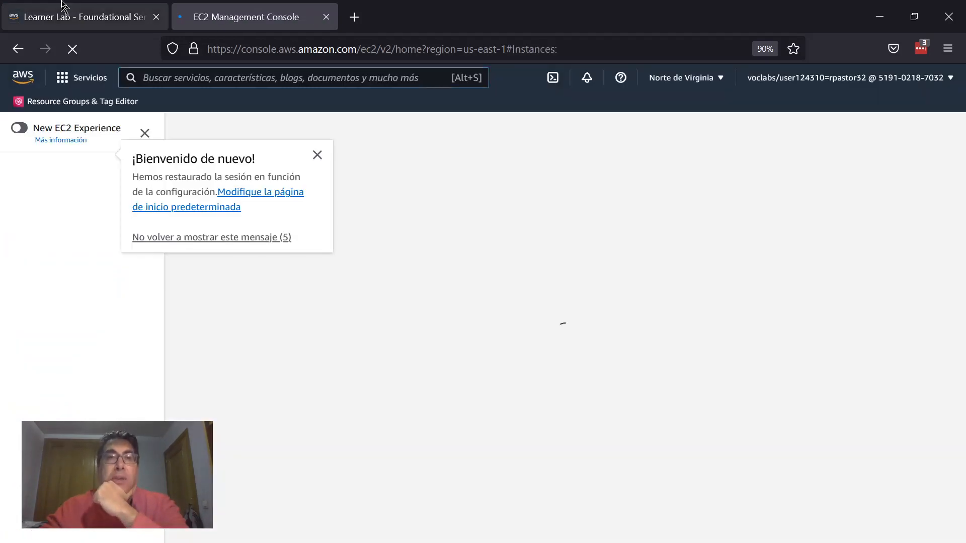
{"action": "left_click", "coordinate": [62, 3]}
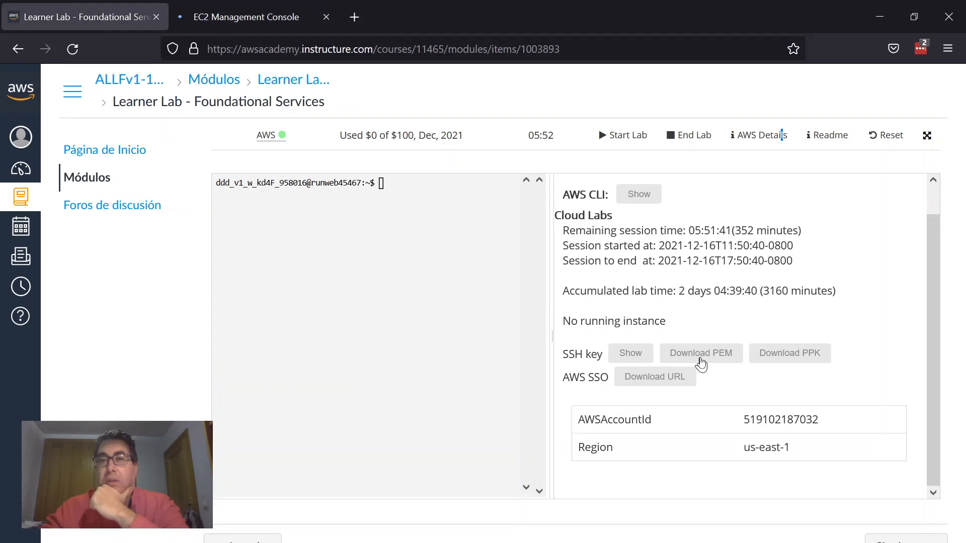
{"action": "left_click", "coordinate": [272, 16]}
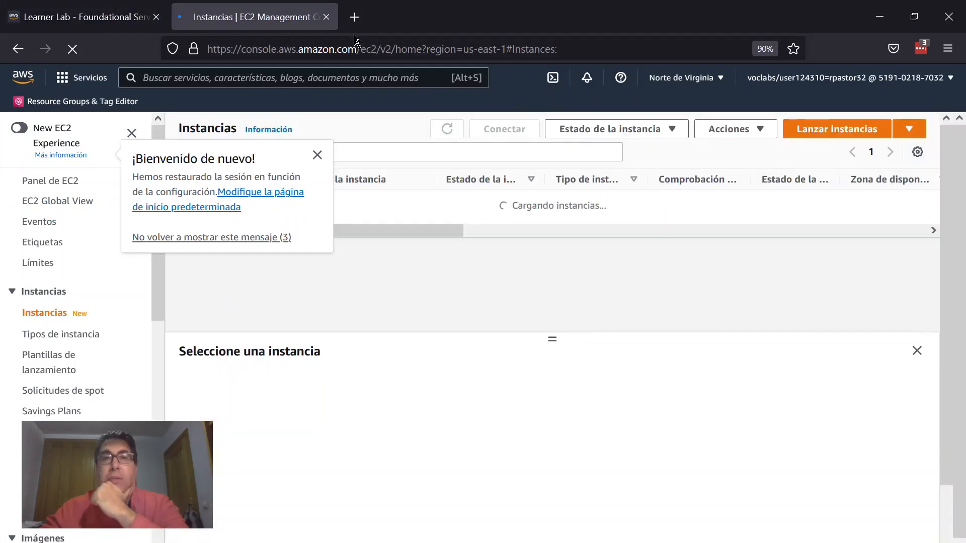
{"action": "left_click", "coordinate": [317, 155]}
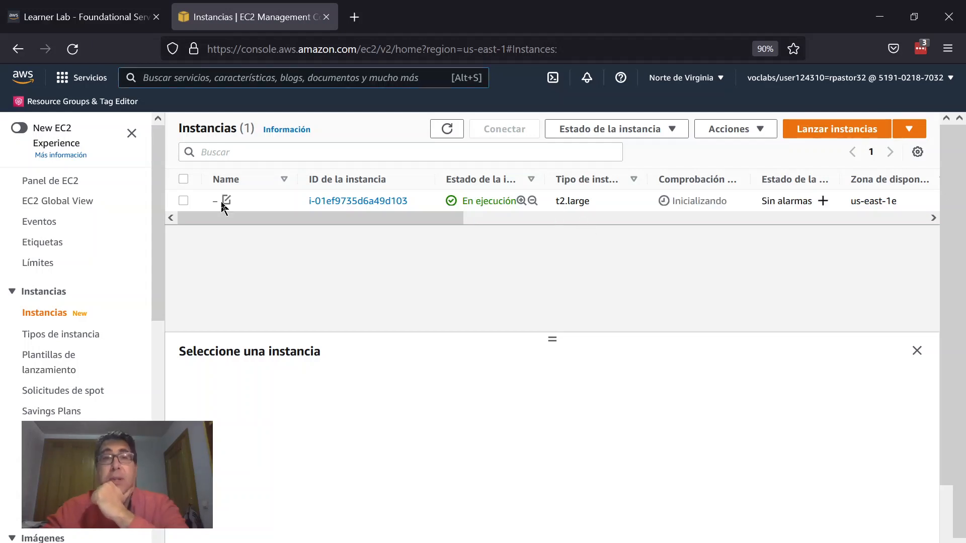
Step: Name the new instance AMILinux
{"action": "left_click", "coordinate": [226, 201]}
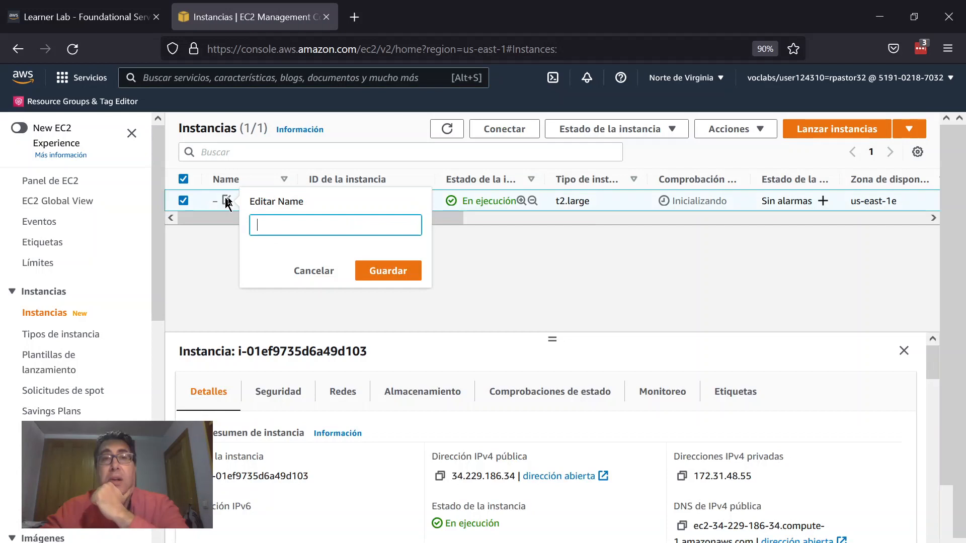
{"action": "type", "text": "EjemplOA"}
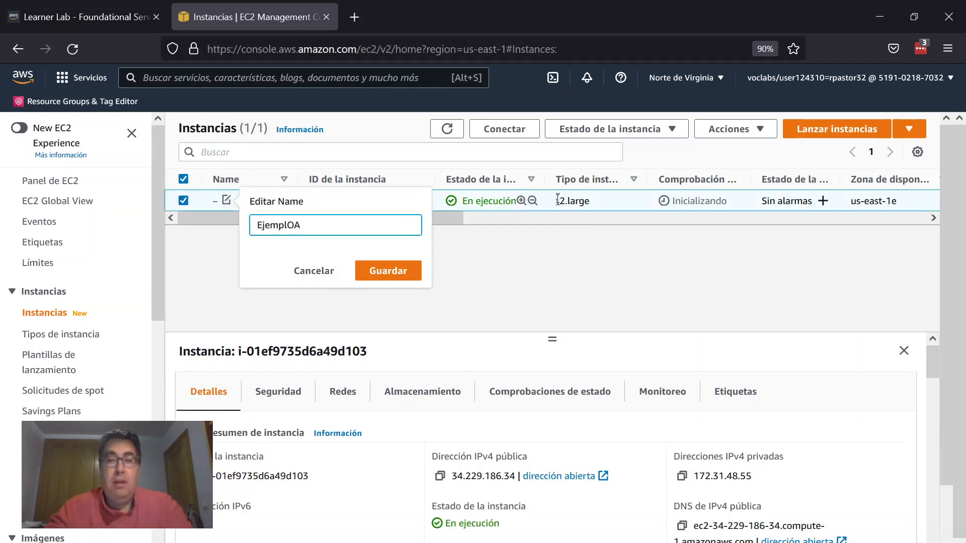
{"action": "key", "text": "BackSpace"}
{"action": "key", "text": "BackSpace"}
{"action": "key", "text": "BackSpace"}
{"action": "key", "text": "BackSpace"}
{"action": "key", "text": "BackSpace"}
{"action": "key", "text": "BackSpace"}
{"action": "key", "text": "BackSpace"}
{"action": "key", "text": "BackSpace"}
{"action": "type", "text": "o"}
{"action": "key", "text": "BackSpace"}
{"action": "type", "text": "AMI"}
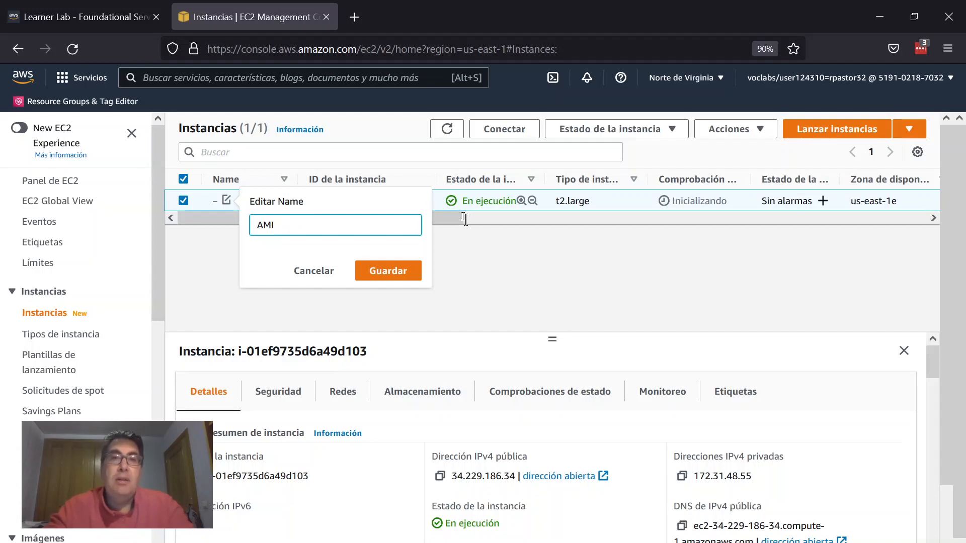
{"action": "type", "text": "Linux"}
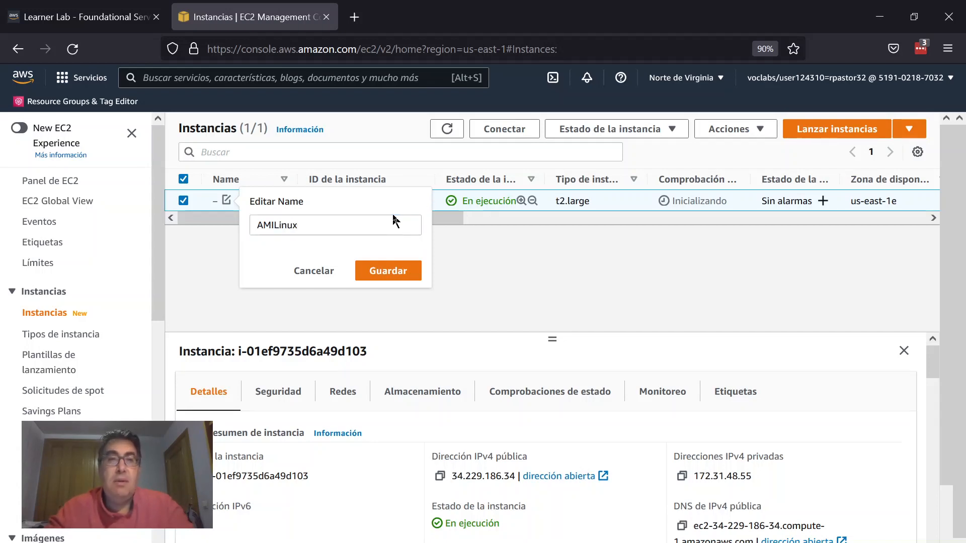
{"action": "left_click", "coordinate": [387, 273]}
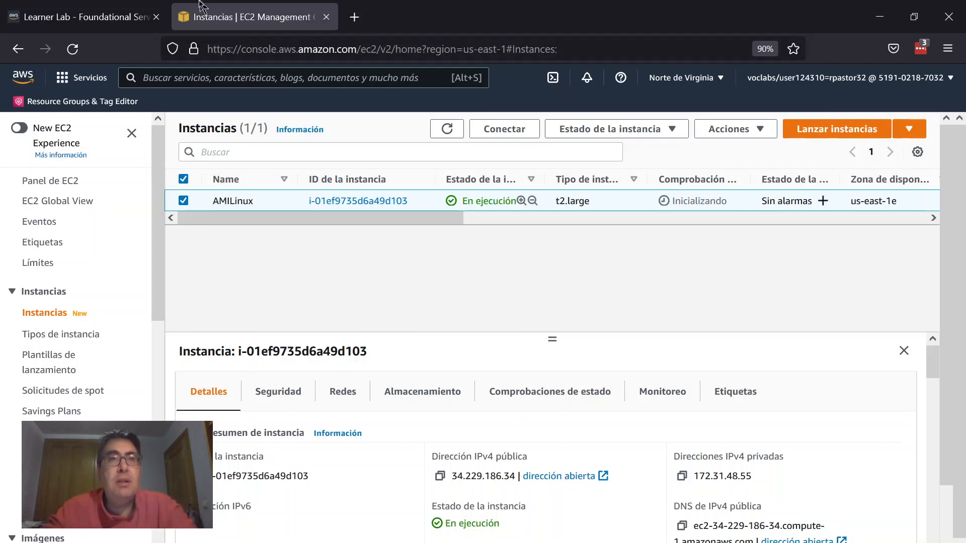
Step: Read the Learner Lab readme's EC2 section on supported AMIs and instance types
{"action": "left_click", "coordinate": [104, 6]}
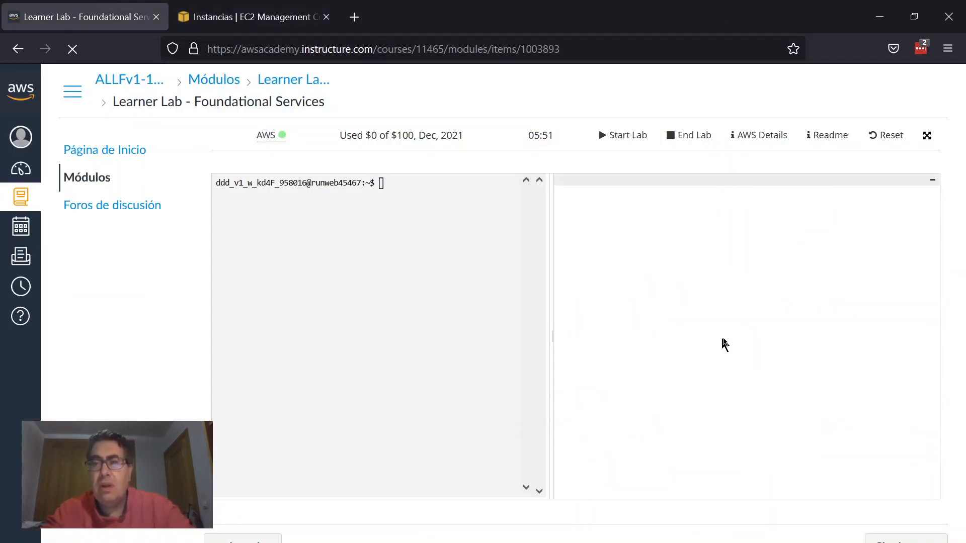
{"action": "scroll", "coordinate": [744, 336], "scroll_direction": "down", "scroll_amount": 3}
{"action": "scroll", "coordinate": [743, 335], "scroll_direction": "down", "scroll_amount": 3}
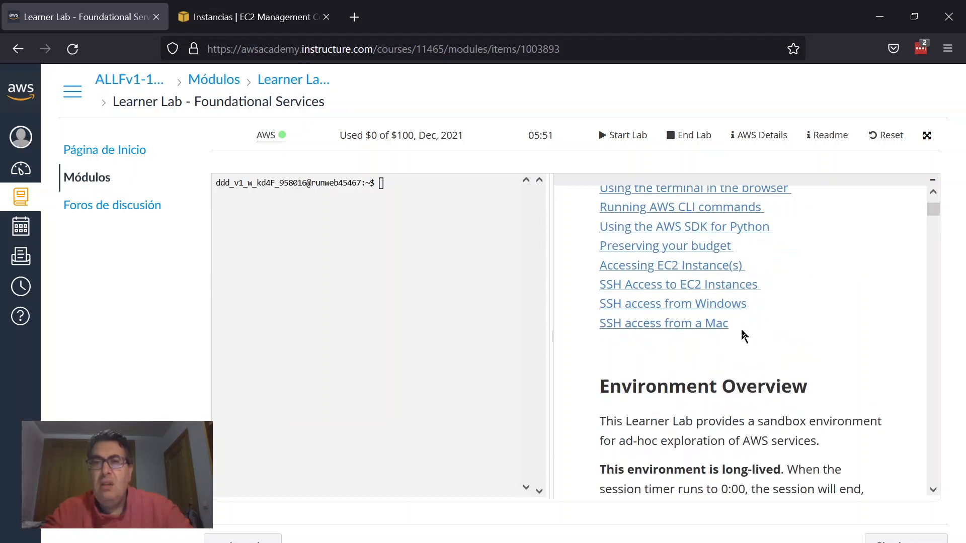
{"action": "scroll", "coordinate": [740, 341], "scroll_direction": "up", "scroll_amount": 3}
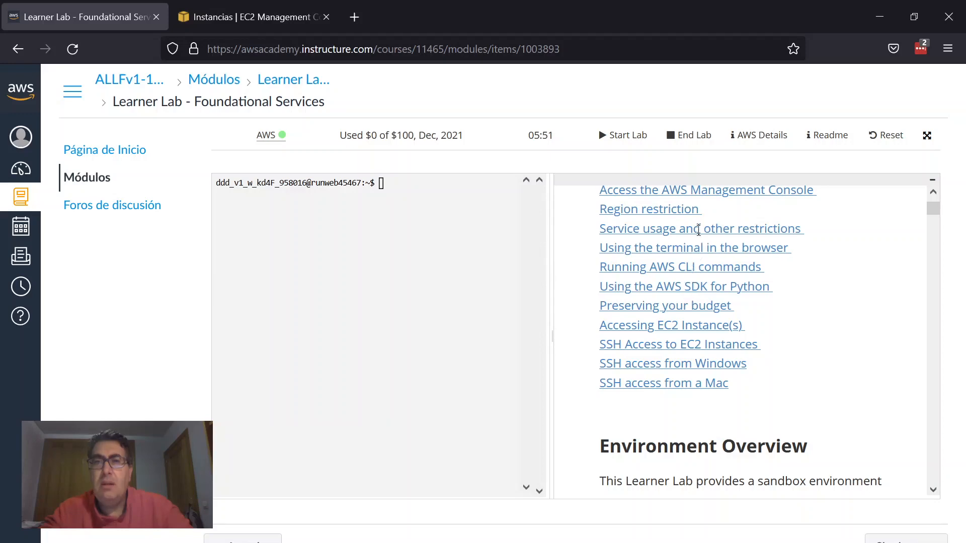
{"action": "left_click", "coordinate": [696, 230]}
{"action": "scroll", "coordinate": [739, 295], "scroll_direction": "down", "scroll_amount": 10}
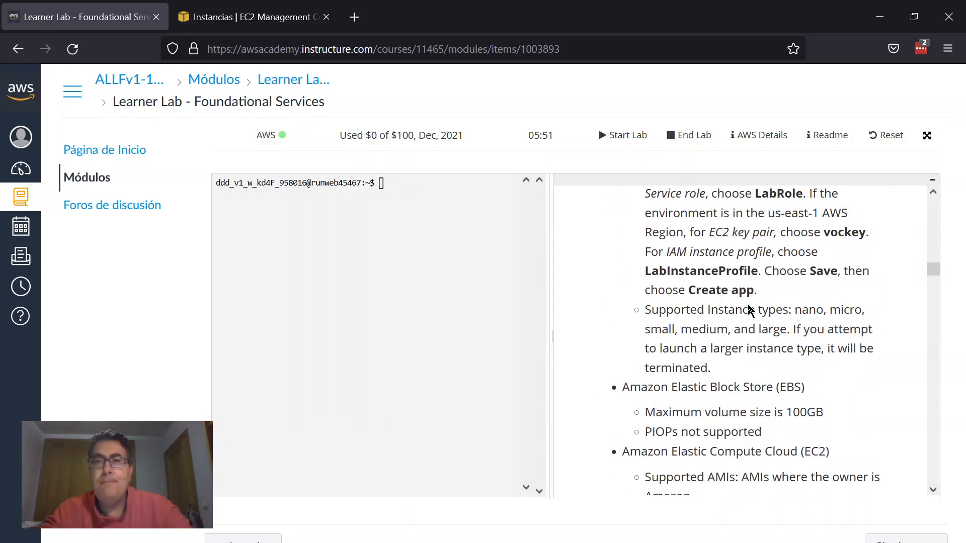
{"action": "scroll", "coordinate": [750, 308], "scroll_direction": "down", "scroll_amount": 5}
{"action": "scroll", "coordinate": [749, 304], "scroll_direction": "up", "scroll_amount": 5}
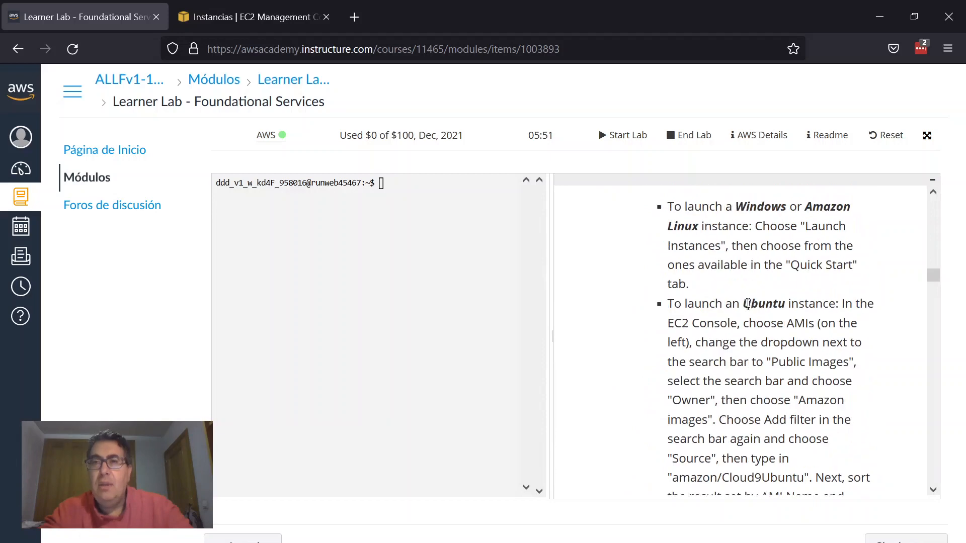
{"action": "scroll", "coordinate": [748, 305], "scroll_direction": "down", "scroll_amount": 3}
{"action": "scroll", "coordinate": [748, 304], "scroll_direction": "down", "scroll_amount": 5}
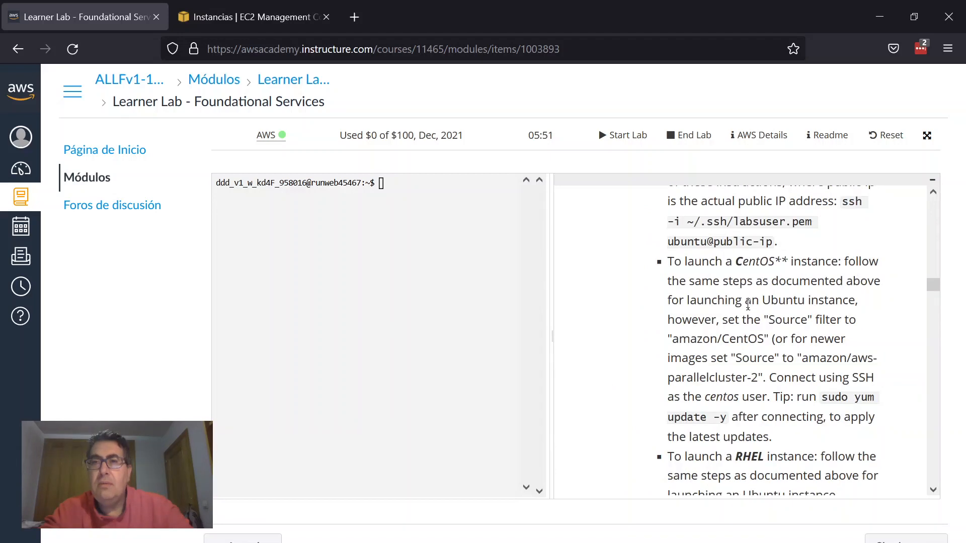
{"action": "scroll", "coordinate": [748, 304], "scroll_direction": "down", "scroll_amount": 5}
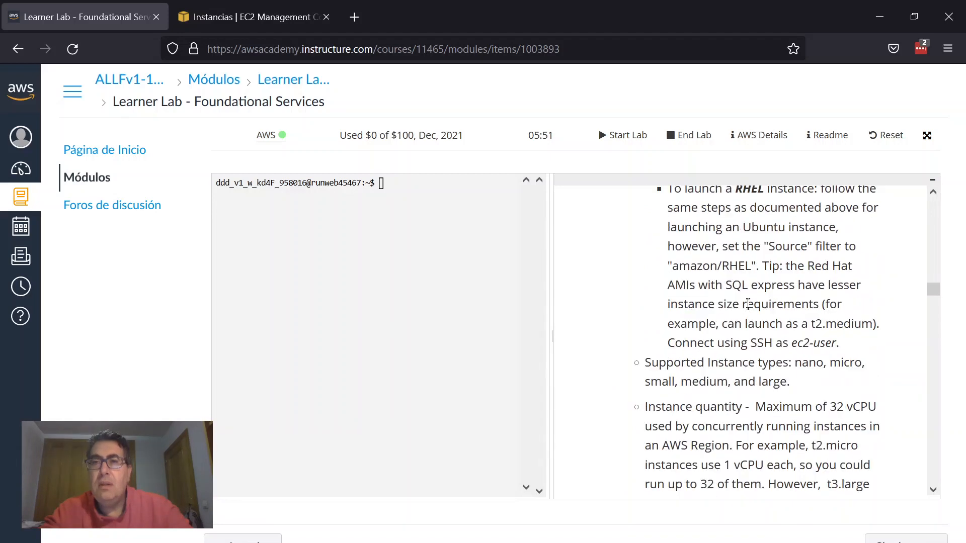
{"action": "scroll", "coordinate": [748, 304], "scroll_direction": "down", "scroll_amount": 2}
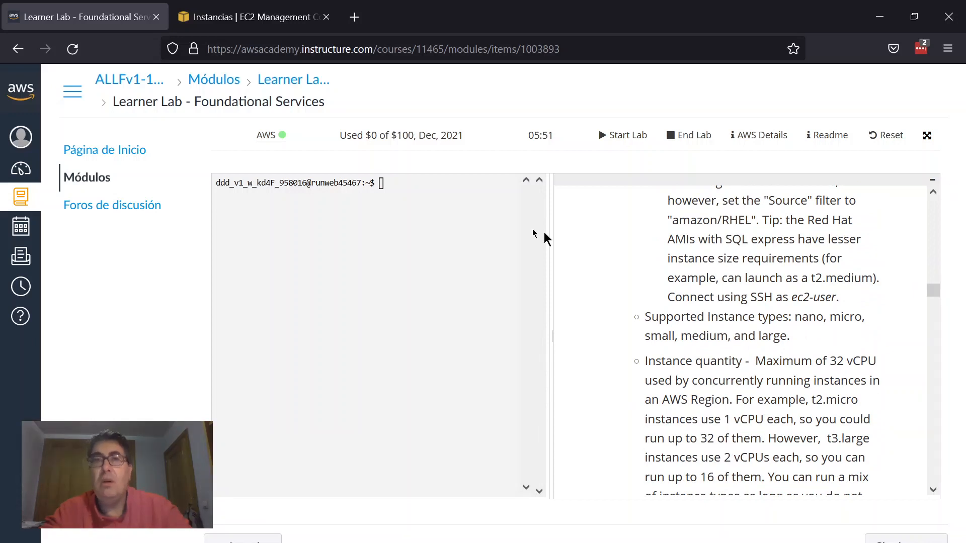
{"action": "left_click", "coordinate": [289, 18]}
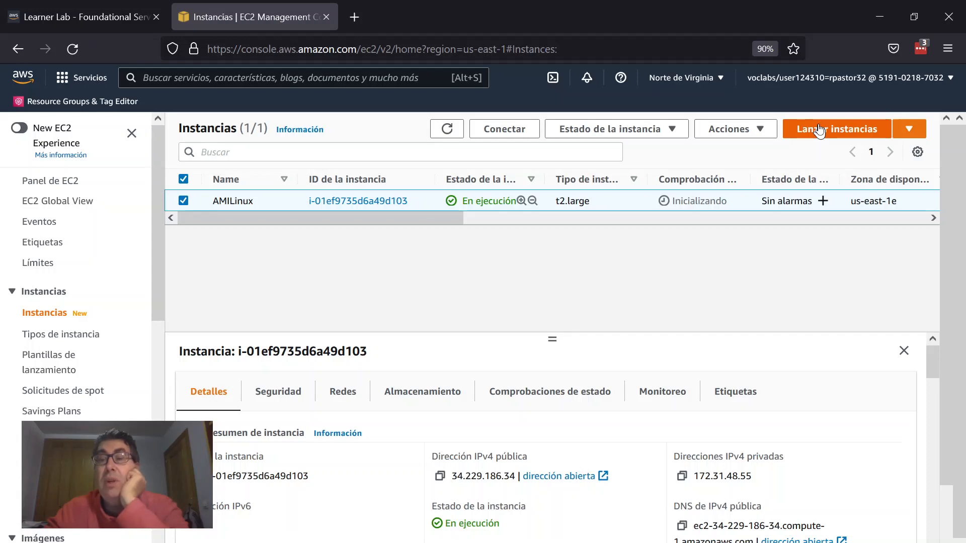
{"action": "left_click", "coordinate": [81, 15]}
{"action": "scroll", "coordinate": [777, 300], "scroll_direction": "up", "scroll_amount": 5}
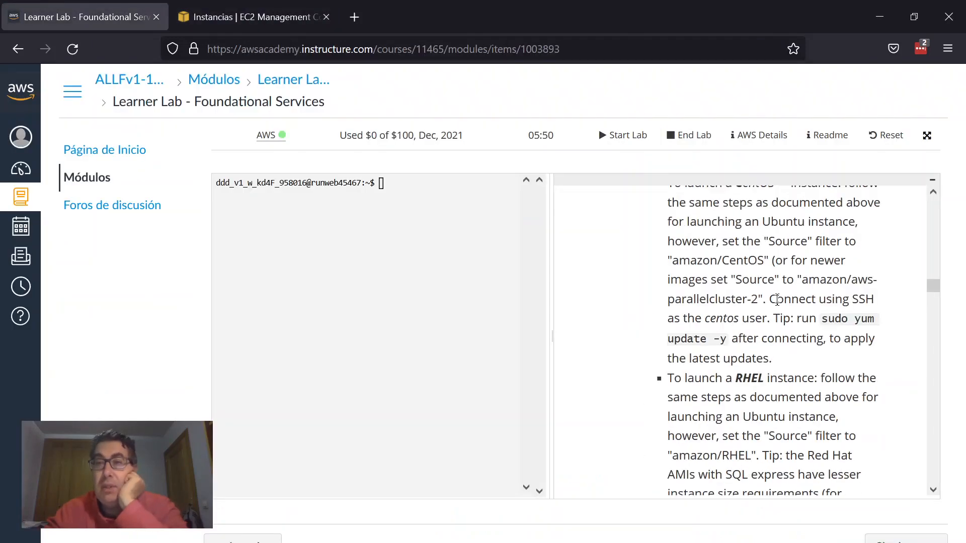
Step: Select the amazon/Cloud9Ubuntu source filter text in the readme's EC2 section
{"action": "scroll", "coordinate": [776, 300], "scroll_direction": "up", "scroll_amount": 4}
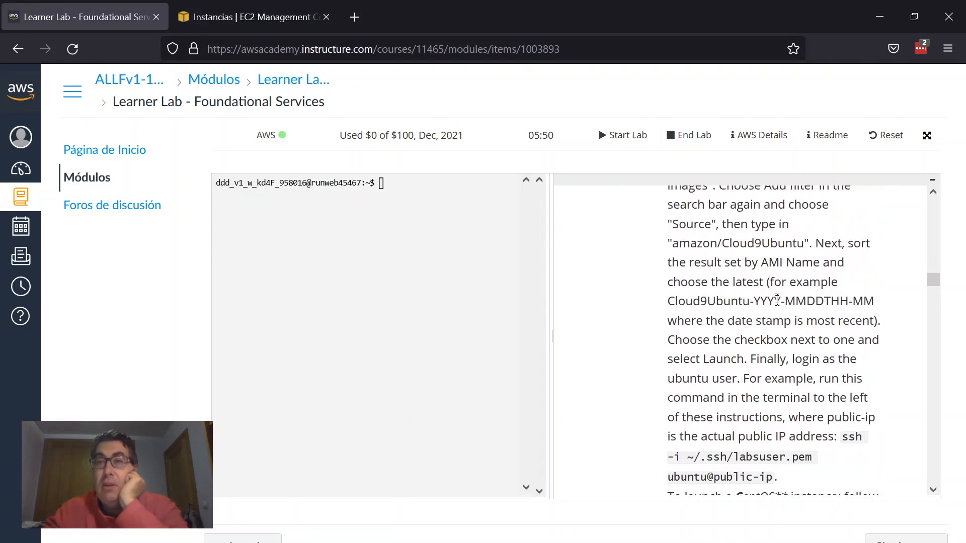
{"action": "scroll", "coordinate": [777, 300], "scroll_direction": "up", "scroll_amount": 1}
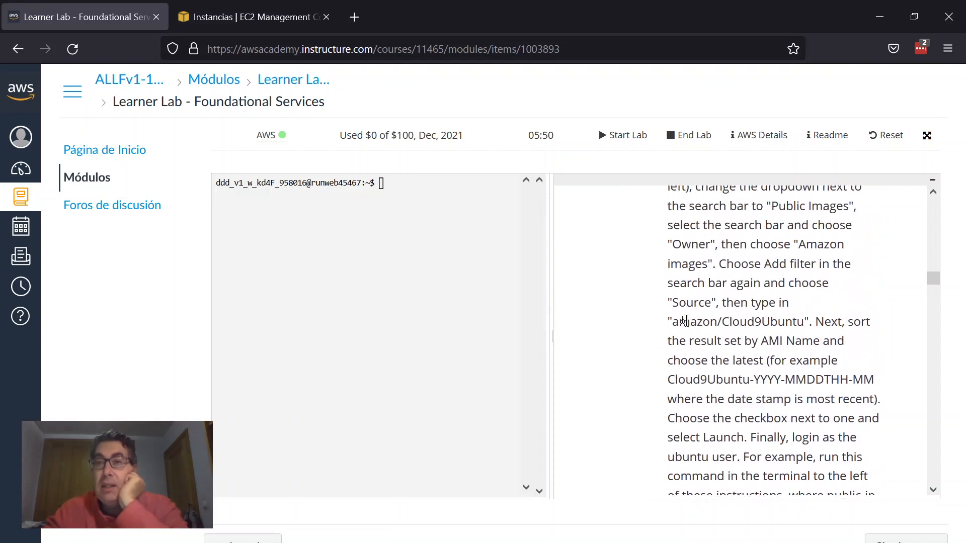
{"action": "left_click_drag", "start_coordinate": [672, 320], "coordinate": [803, 315]}
{"action": "key", "text": "ctrl+c"}
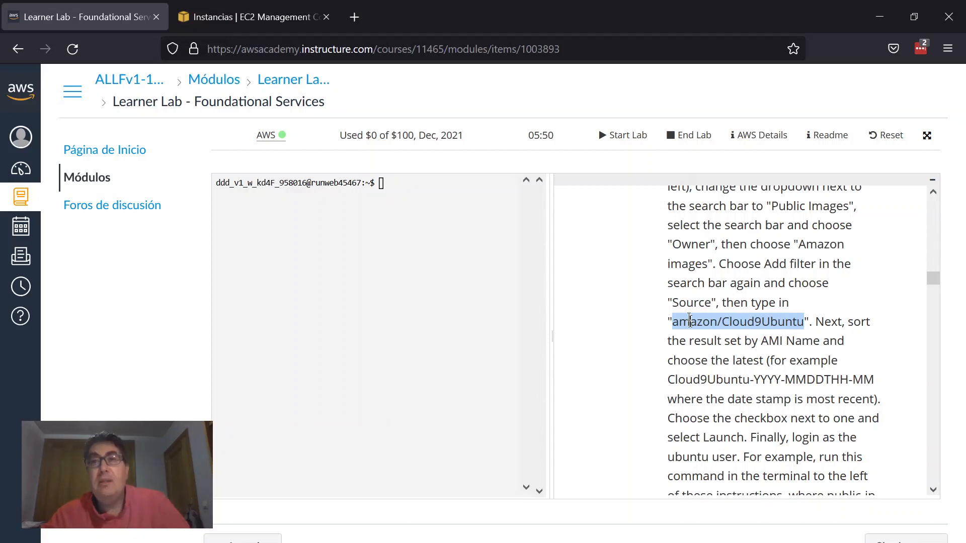
Step: Return to the EC2 console and open the list of running instances from the EC2 dashboard
{"action": "left_click", "coordinate": [237, 17]}
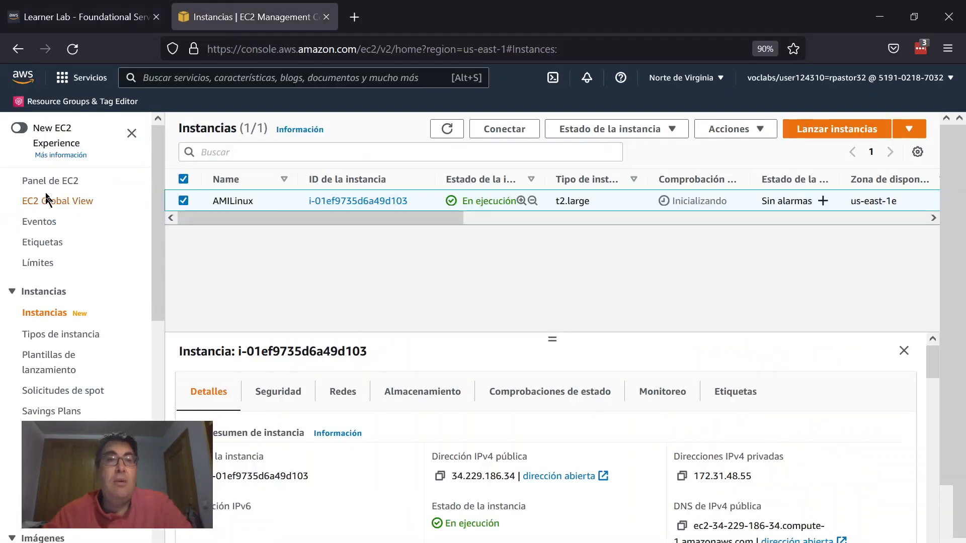
{"action": "left_click", "coordinate": [48, 181]}
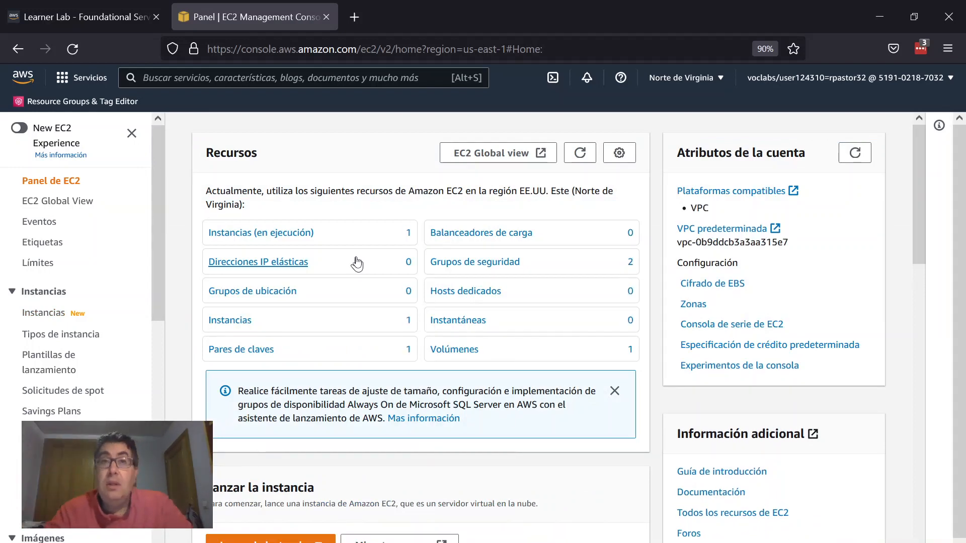
{"action": "left_click", "coordinate": [285, 235]}
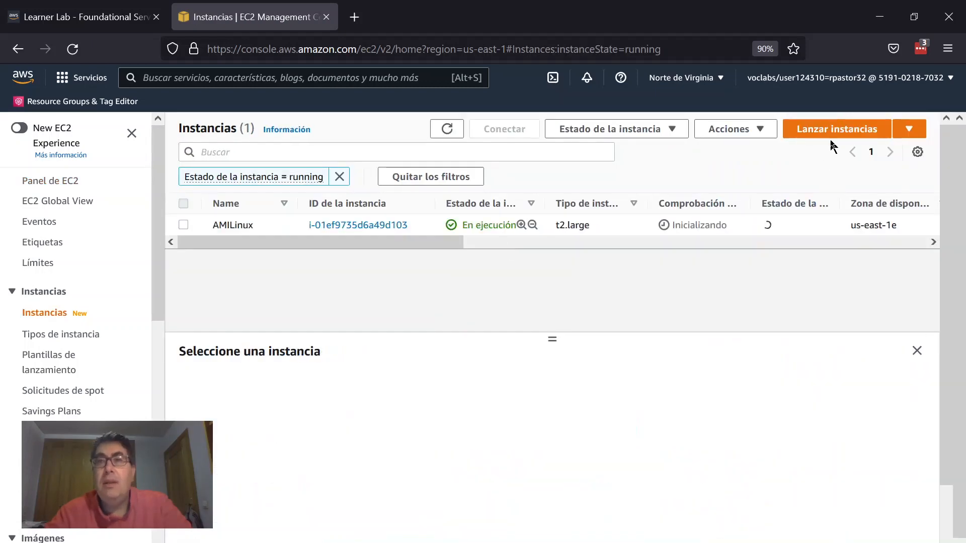
Step: Start launching a new instance and search the AMIs for amazon/Cloud9Ubuntu
{"action": "left_click", "coordinate": [844, 130]}
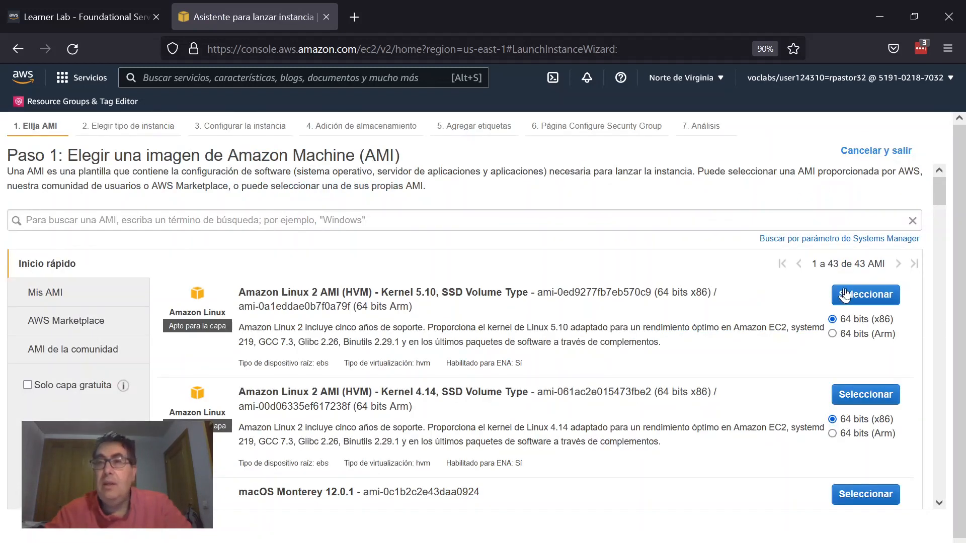
{"action": "scroll", "coordinate": [629, 352], "scroll_direction": "down", "scroll_amount": 8}
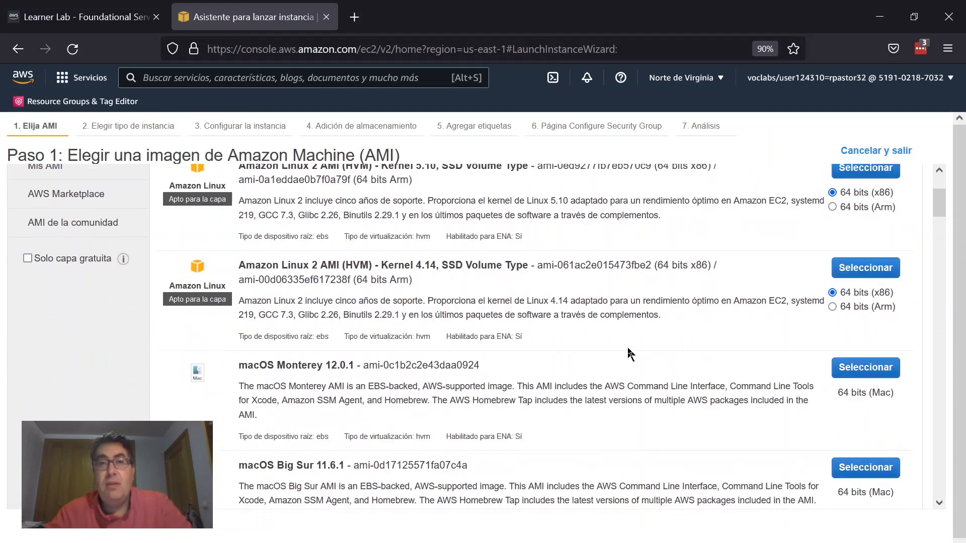
{"action": "scroll", "coordinate": [628, 352], "scroll_direction": "down", "scroll_amount": 6}
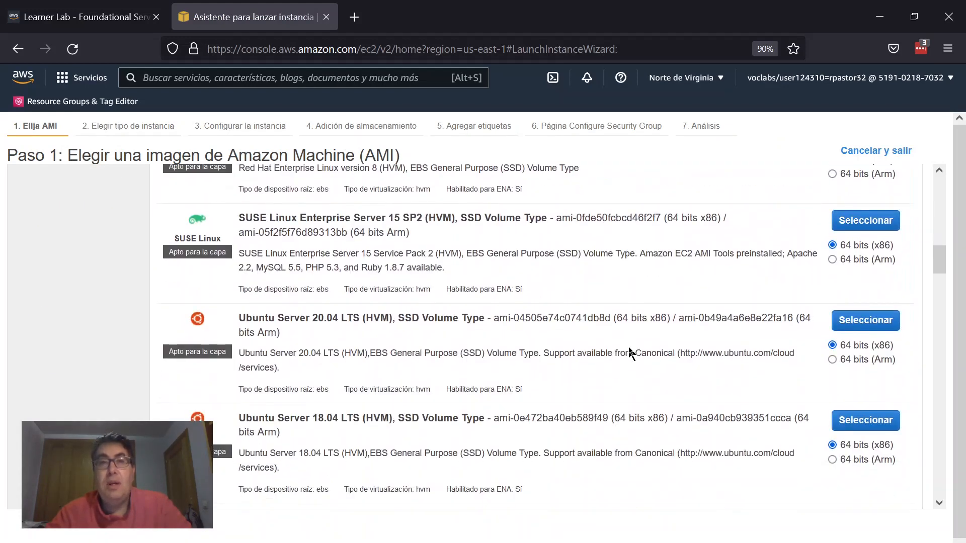
{"action": "scroll", "coordinate": [630, 352], "scroll_direction": "up", "scroll_amount": 15}
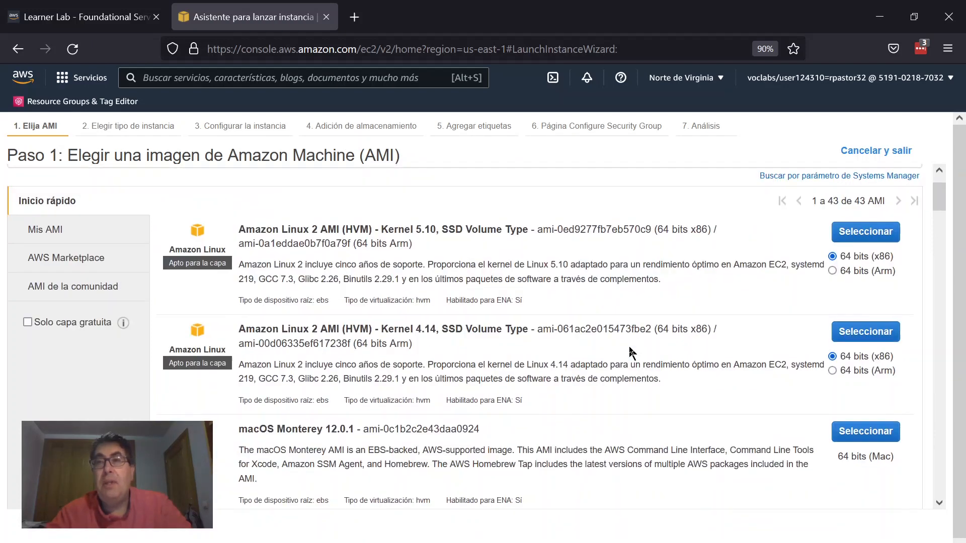
{"action": "left_click", "coordinate": [496, 213]}
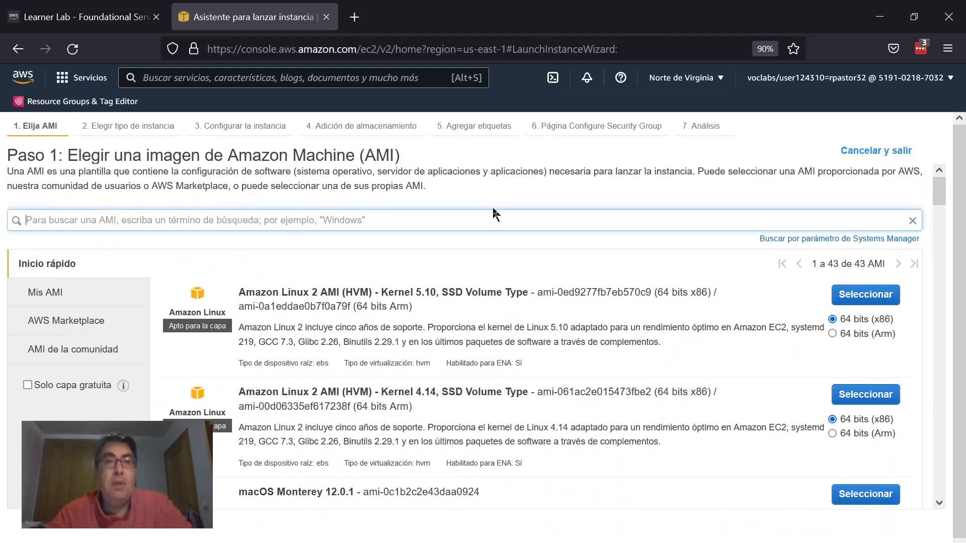
{"action": "key", "text": "ctrl+v"}
{"action": "key", "text": "Return"}
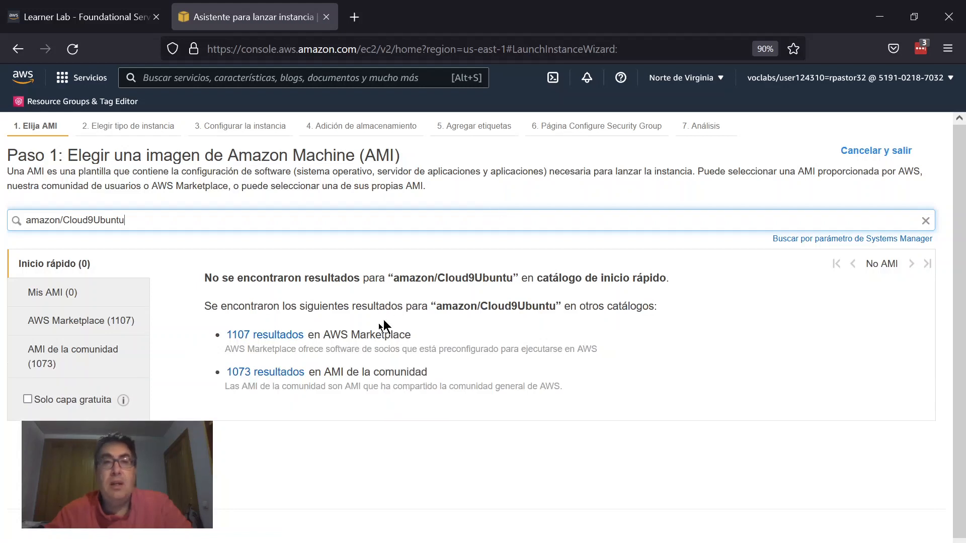
Step: Show the community AMI results and narrow the search to amazon/Cloud9Ubuntu-2021-12
{"action": "left_click", "coordinate": [271, 375]}
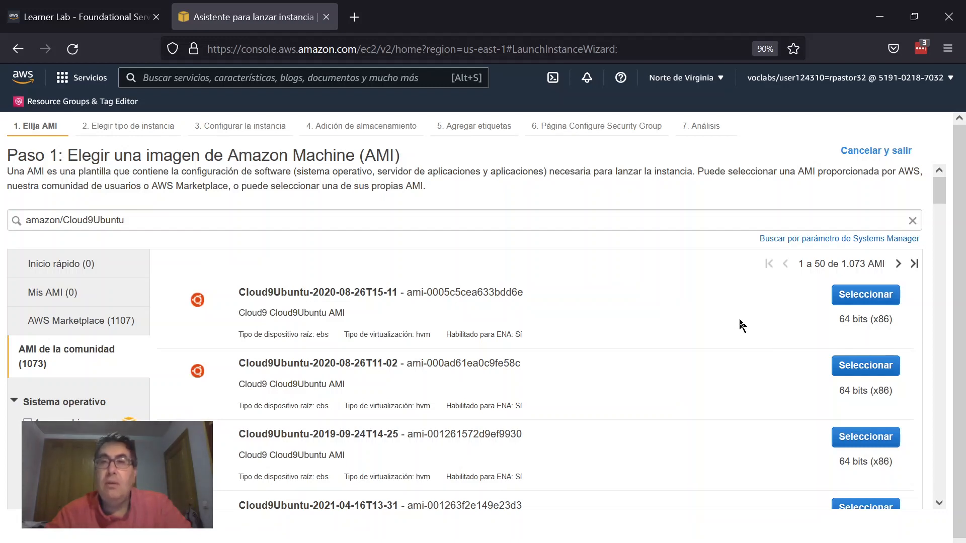
{"action": "left_click", "coordinate": [269, 220]}
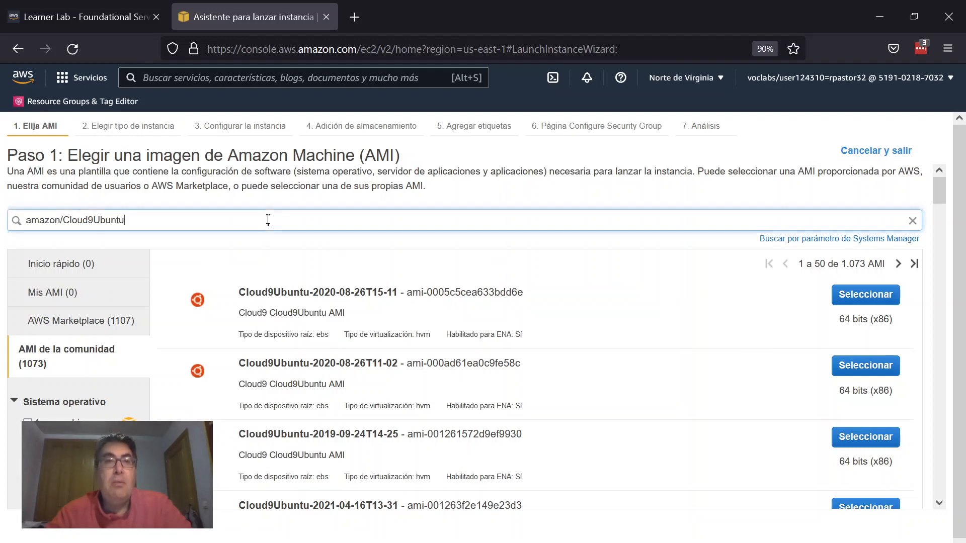
{"action": "type", "text": "-"}
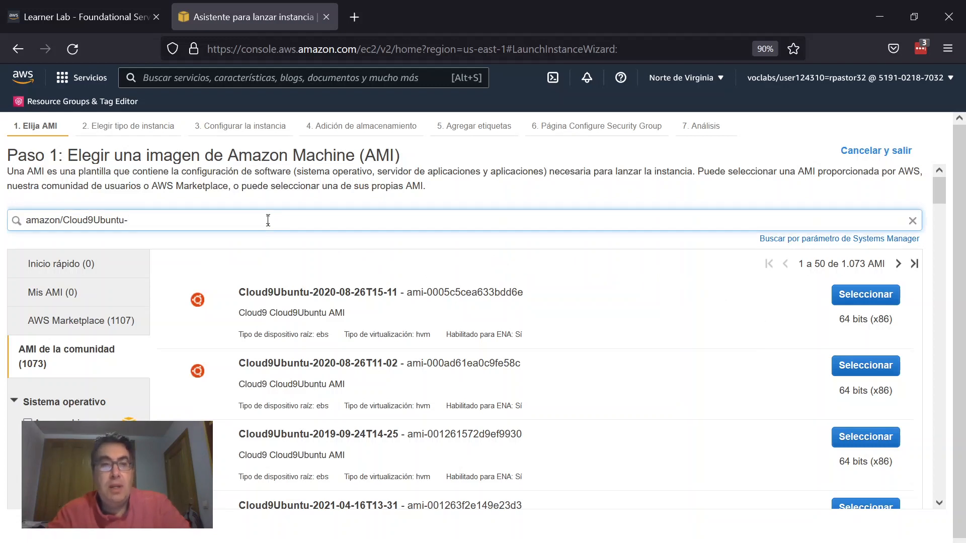
{"action": "type", "text": "2021-1"}
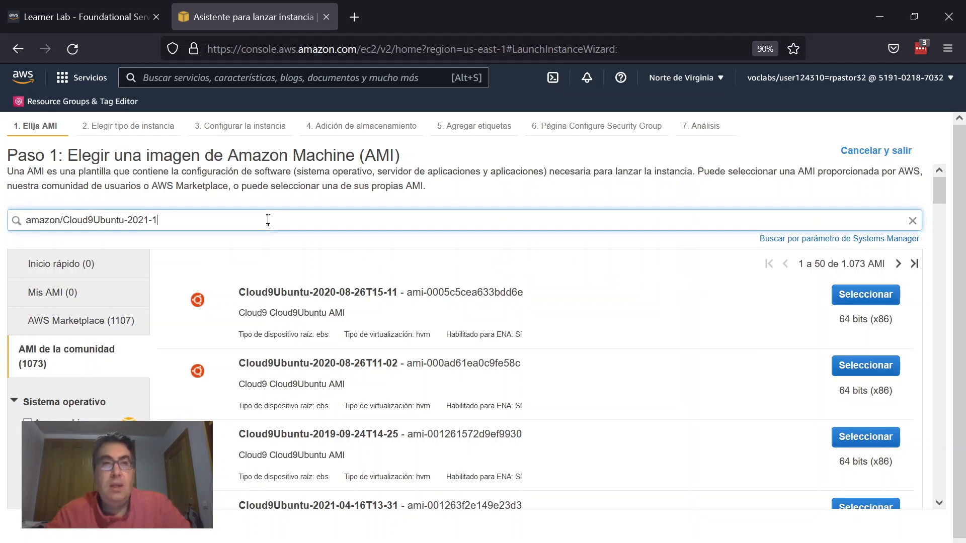
{"action": "type", "text": "2"}
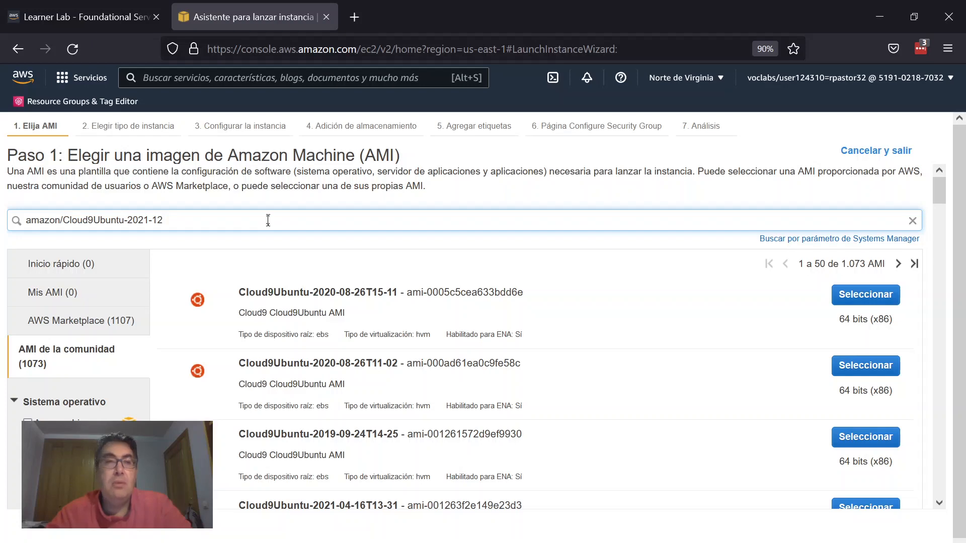
{"action": "key", "text": "Return"}
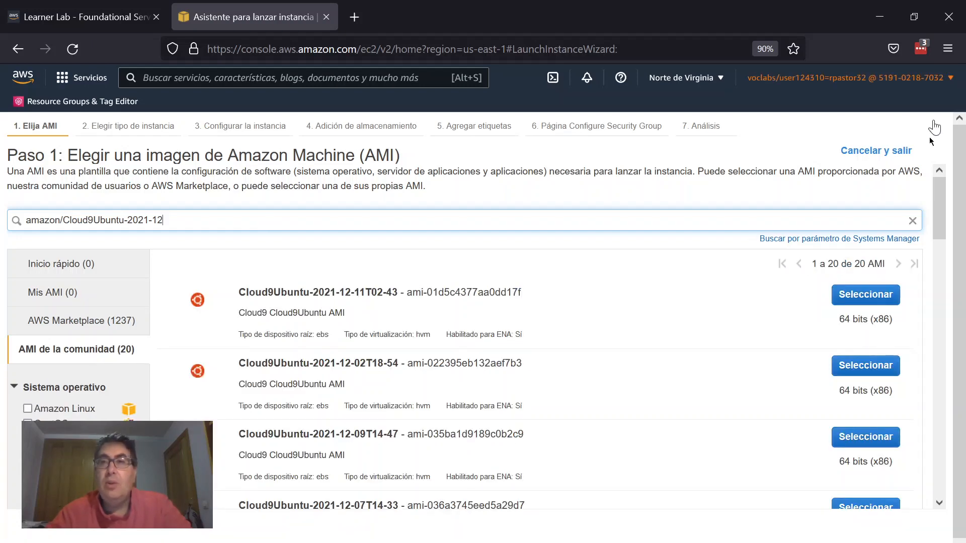
Step: Try searching community AMIs for amazon/Cloud9Ubuntu-2021-12-16 and then amazon/Cloud9Ubuntu-2021-12-15
{"action": "left_click_drag", "start_coordinate": [940, 196], "coordinate": [961, 181]}
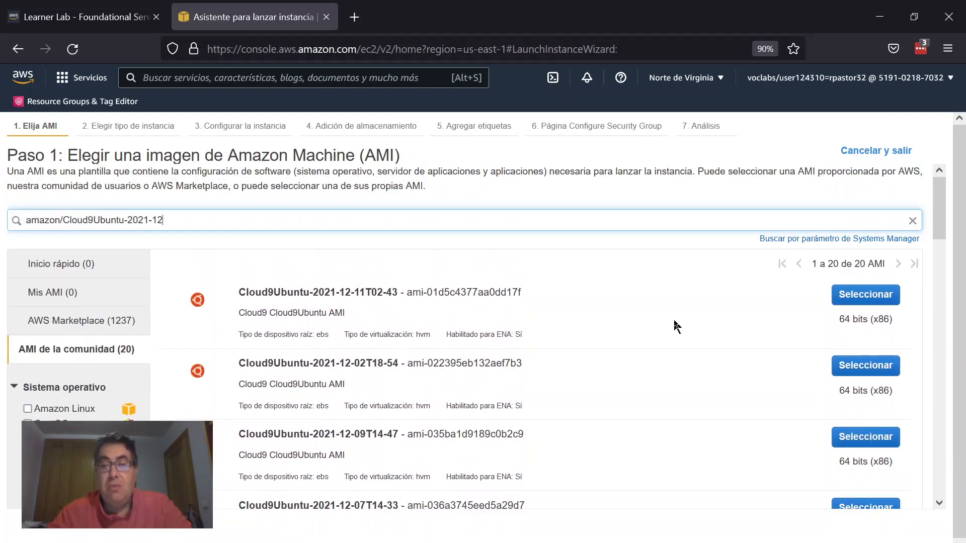
{"action": "type", "text": "-"}
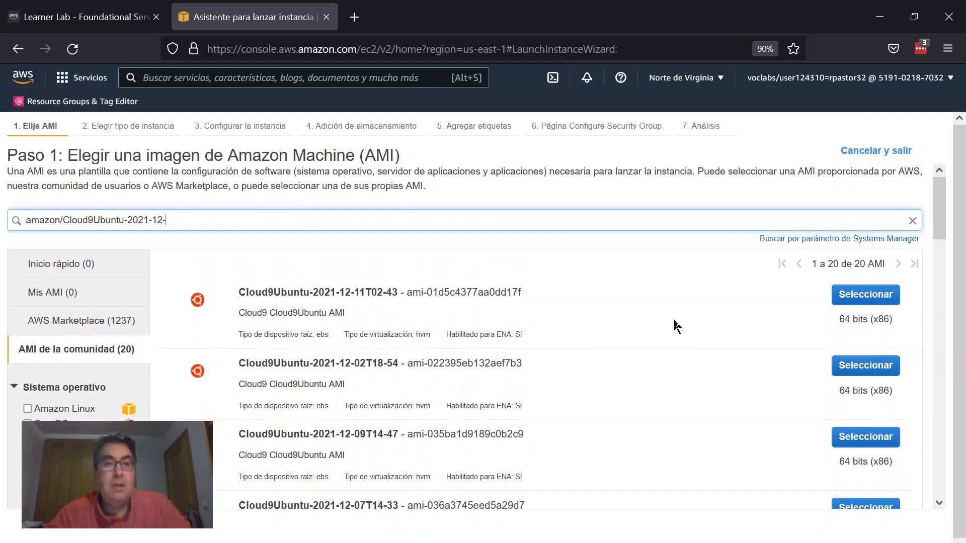
{"action": "type", "text": "16"}
{"action": "key", "text": "Return"}
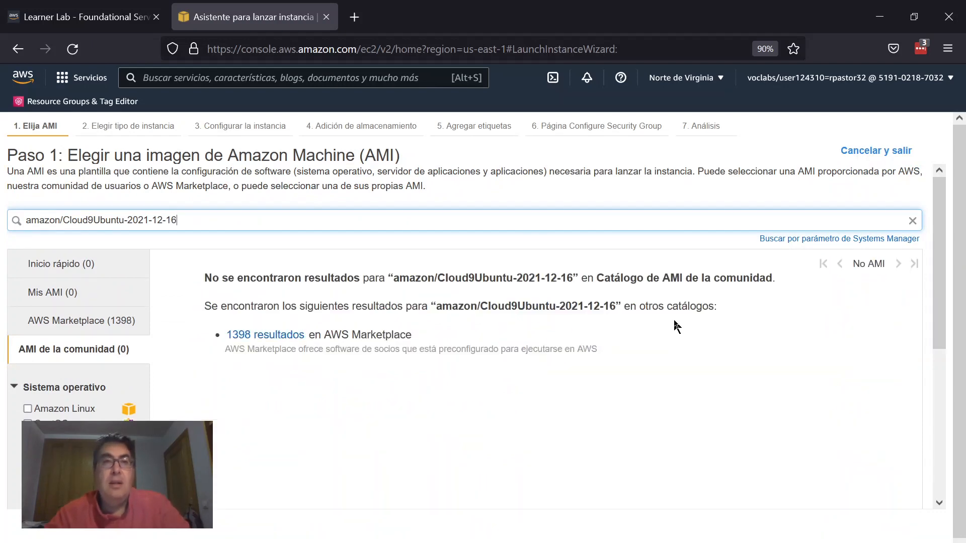
{"action": "key", "text": "BackSpace"}
{"action": "type", "text": "5"}
{"action": "key", "text": "Return"}
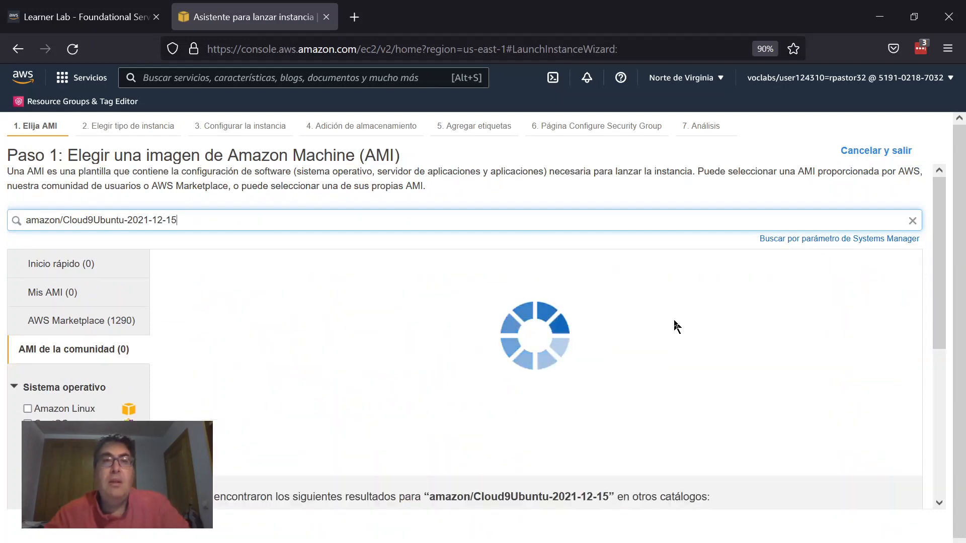
Step: Try searching community AMIs for amazon/Cloud9Ubuntu-2021-12-14 and then amazon/Cloud9Ubuntu-2021-12-13
{"action": "key", "text": "BackSpace"}
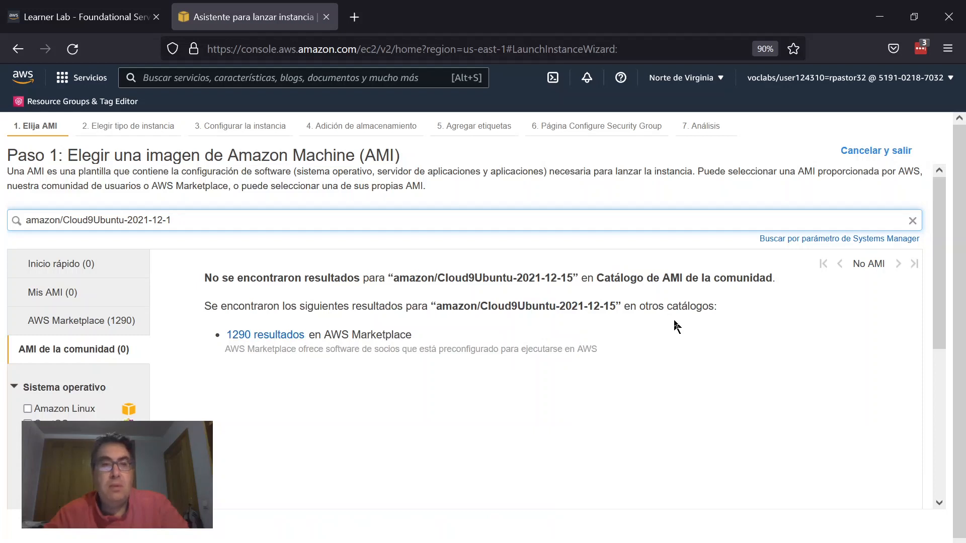
{"action": "type", "text": "4"}
{"action": "key", "text": "Return"}
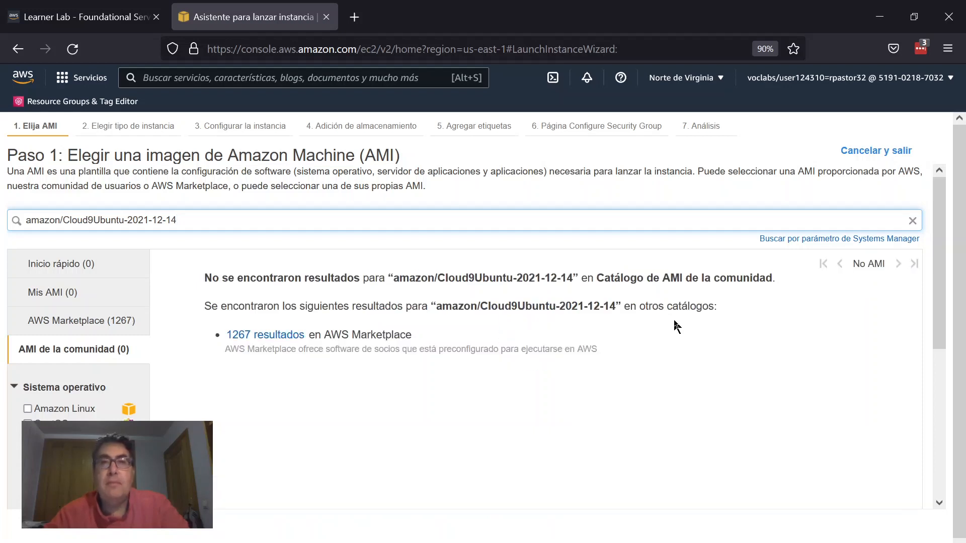
{"action": "key", "text": "BackSpace"}
{"action": "type", "text": "3"}
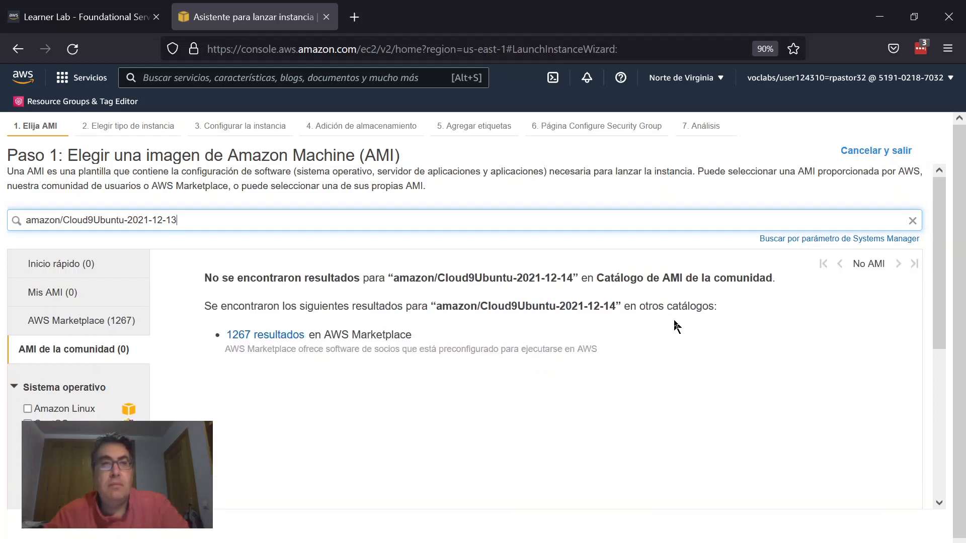
{"action": "key", "text": "Return"}
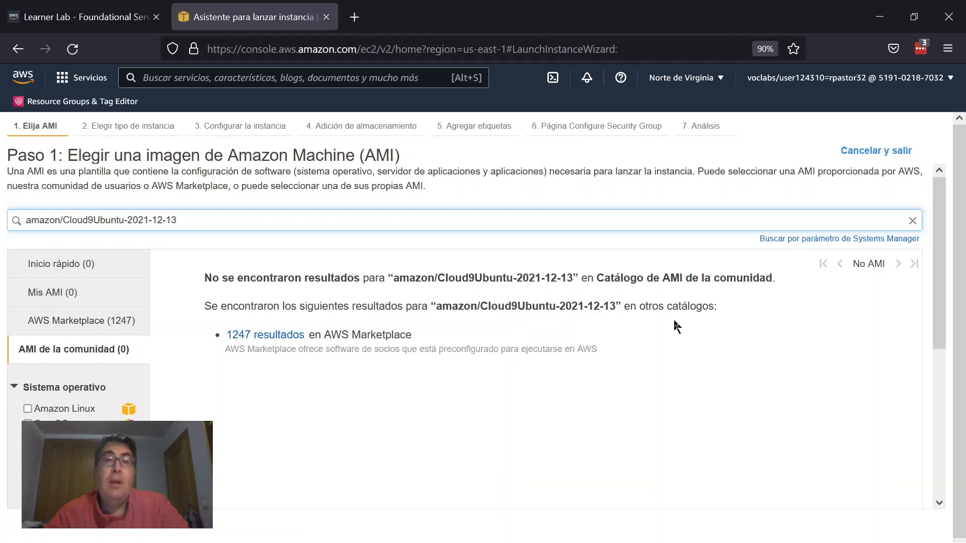
Step: Try the day-month order, searching for amazon/Cloud9Ubuntu-2021-16-12 and then amazon/Cloud9Ubuntu-2021-15-12
{"action": "key", "text": "BackSpace"}
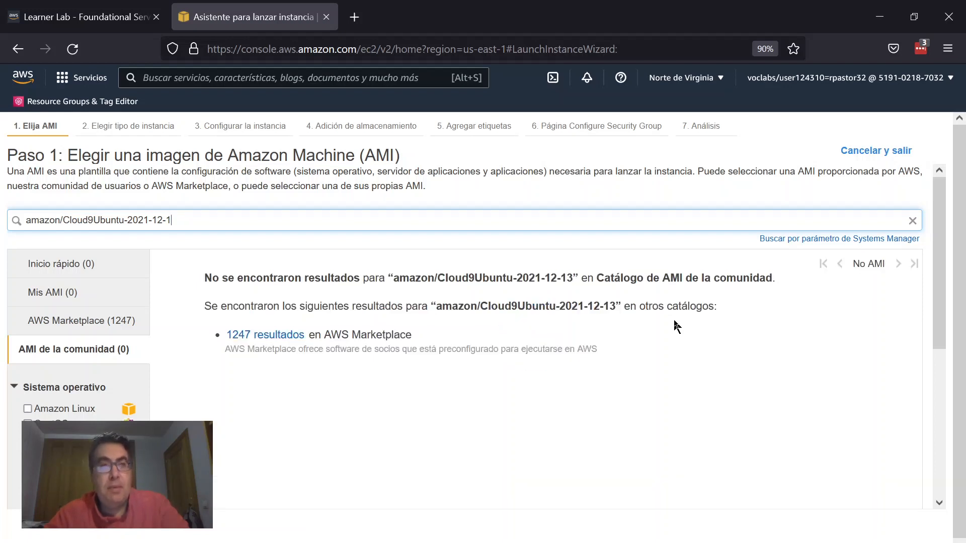
{"action": "key", "text": "BackSpace"}
{"action": "key", "text": "BackSpace"}
{"action": "key", "text": "BackSpace"}
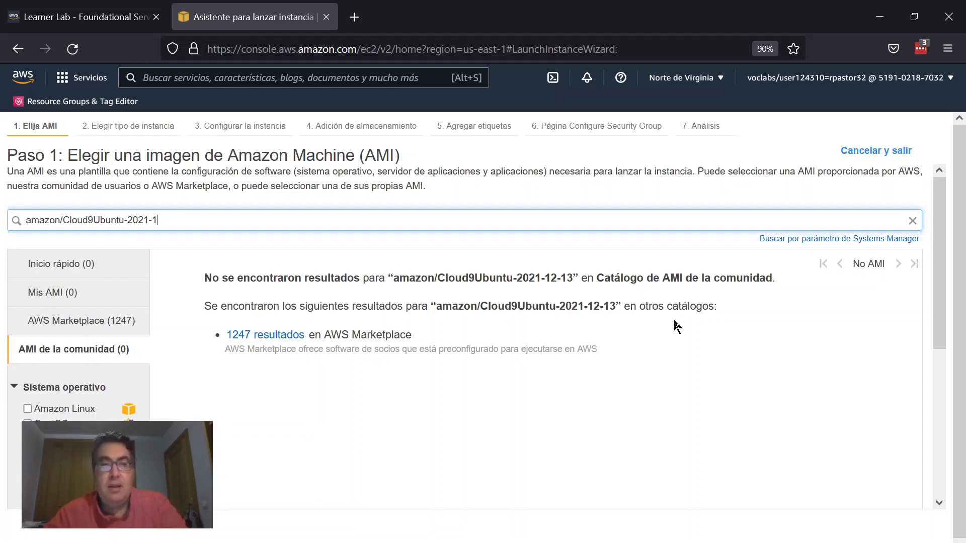
{"action": "type", "text": "6-12"}
{"action": "key", "text": "Return"}
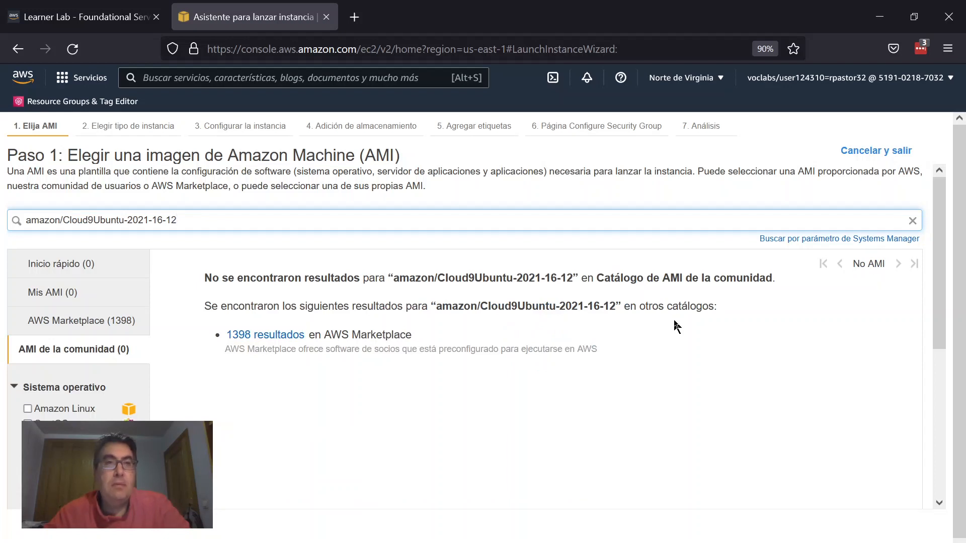
{"action": "key", "text": "Left"}
{"action": "key", "text": "Left"}
{"action": "key", "text": "BackSpace"}
{"action": "key", "text": "BackSpace"}
{"action": "type", "text": "5-"}
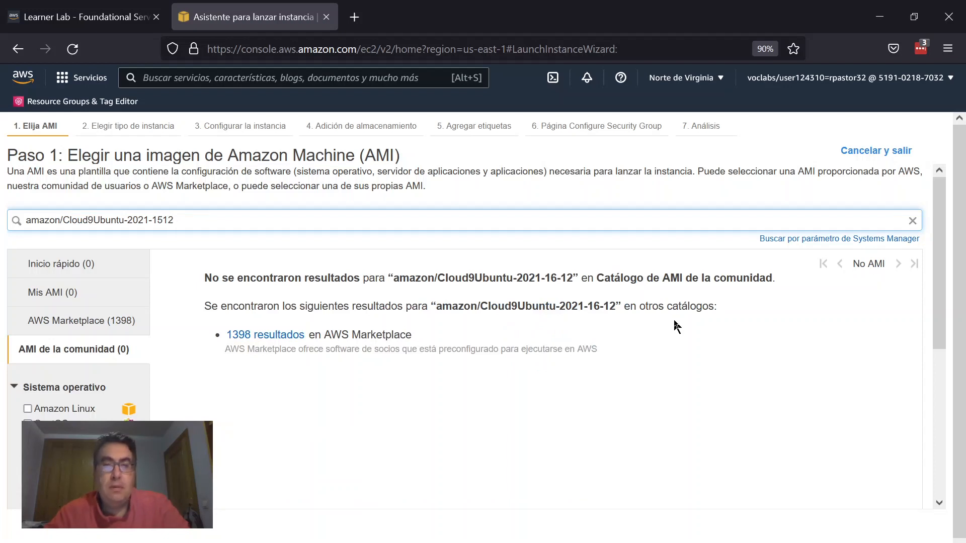
{"action": "key", "text": "Return"}
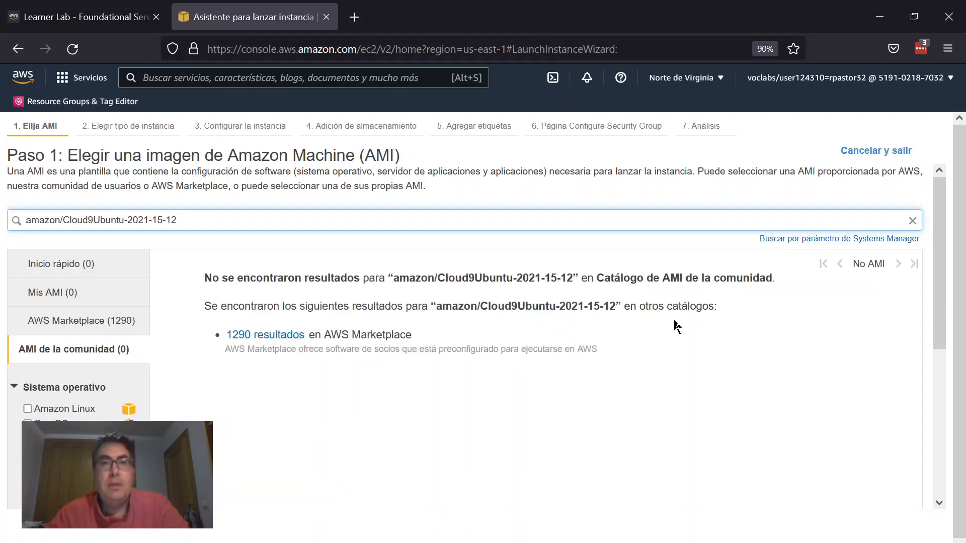
Step: Search community AMIs for amazon/Cloud9Ubuntu-2021-14-12
{"action": "key", "text": "BackSpace"}
{"action": "type", "text": "4"}
{"action": "key", "text": "Return"}
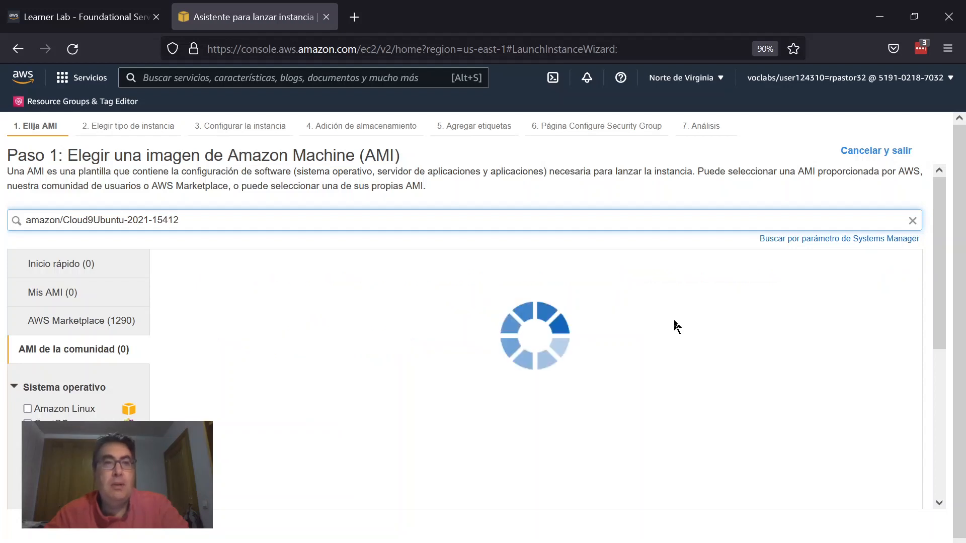
{"action": "key", "text": "BackSpace"}
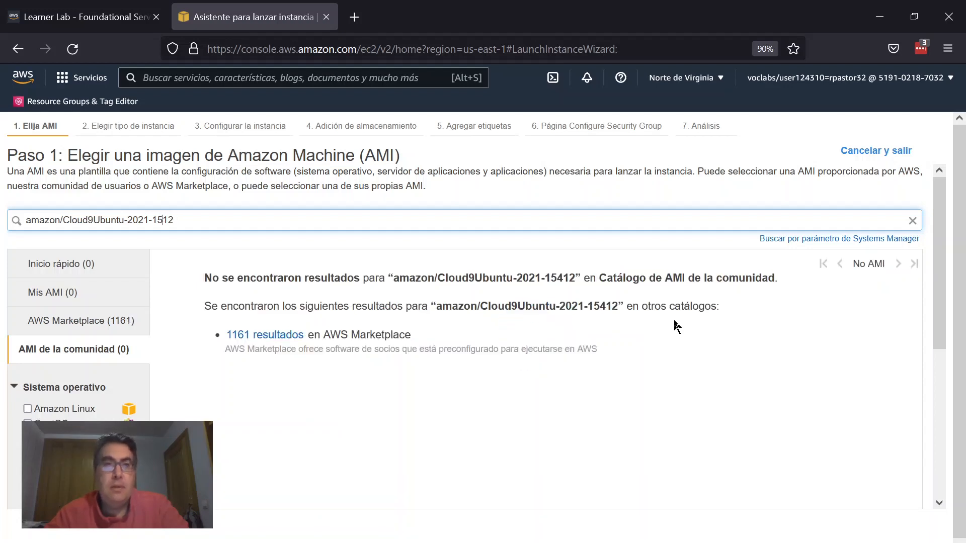
{"action": "key", "text": "BackSpace"}
{"action": "type", "text": "4-"}
{"action": "key", "text": "Return"}
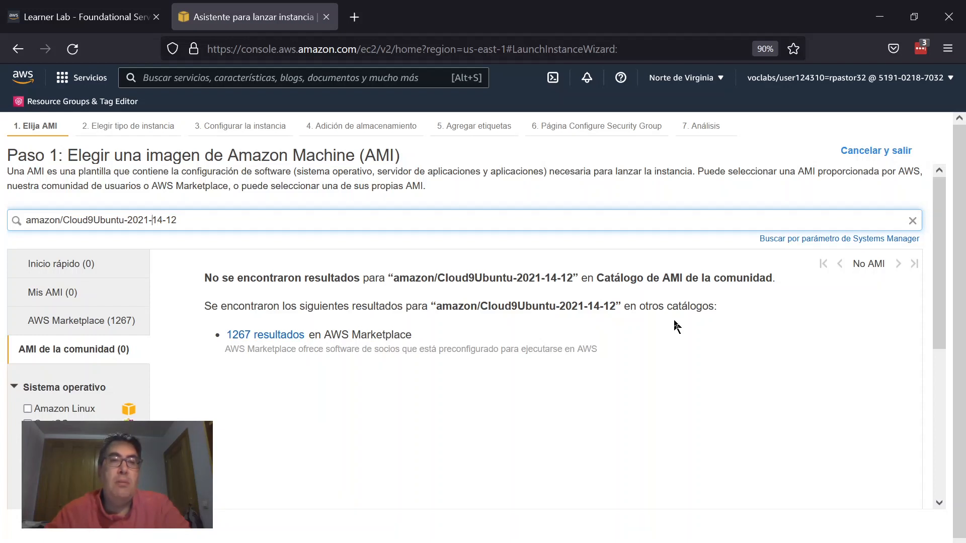
Step: Search community AMIs with the wildcard pattern amazon/Cloud9Ubuntu-2021-*-12
{"action": "key", "text": "shift+Left"}
{"action": "key", "text": "shift+Left"}
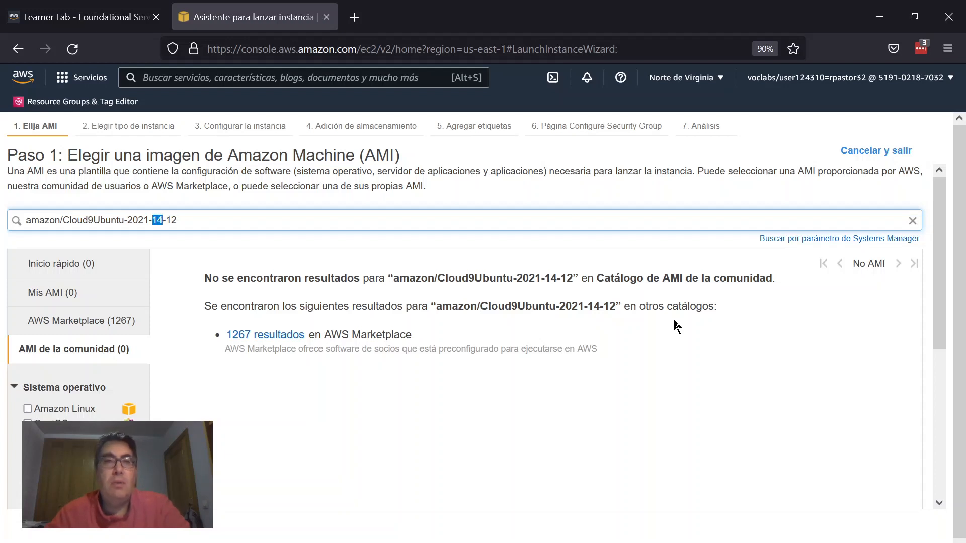
{"action": "type", "text": "*"}
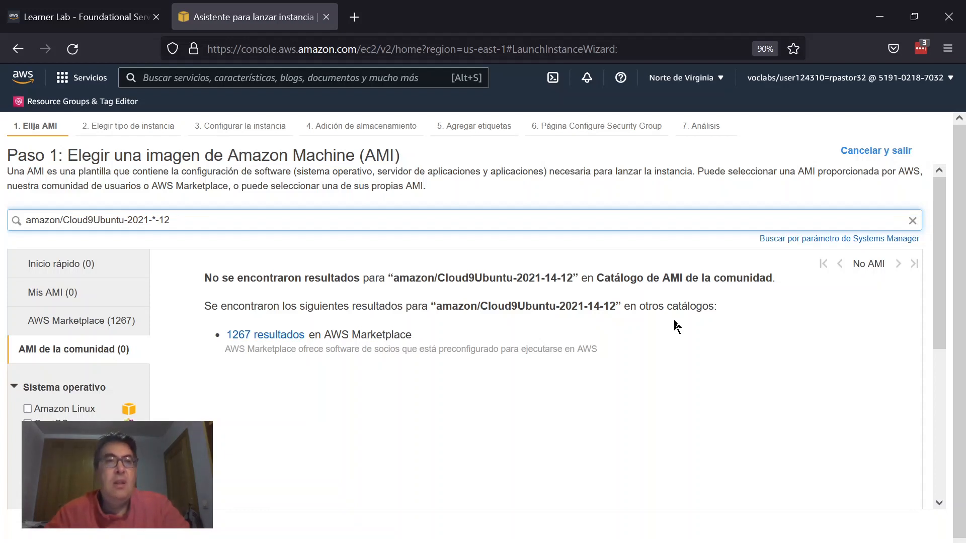
{"action": "key", "text": "Return"}
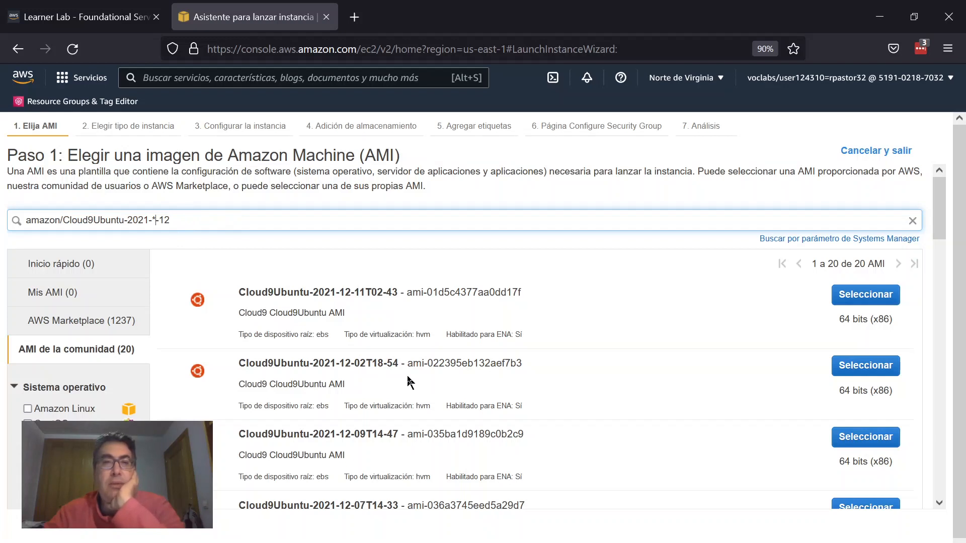
Step: Browse the Cloud9Ubuntu results to compare their date stamps
{"action": "scroll", "coordinate": [408, 392], "scroll_direction": "down", "scroll_amount": 2}
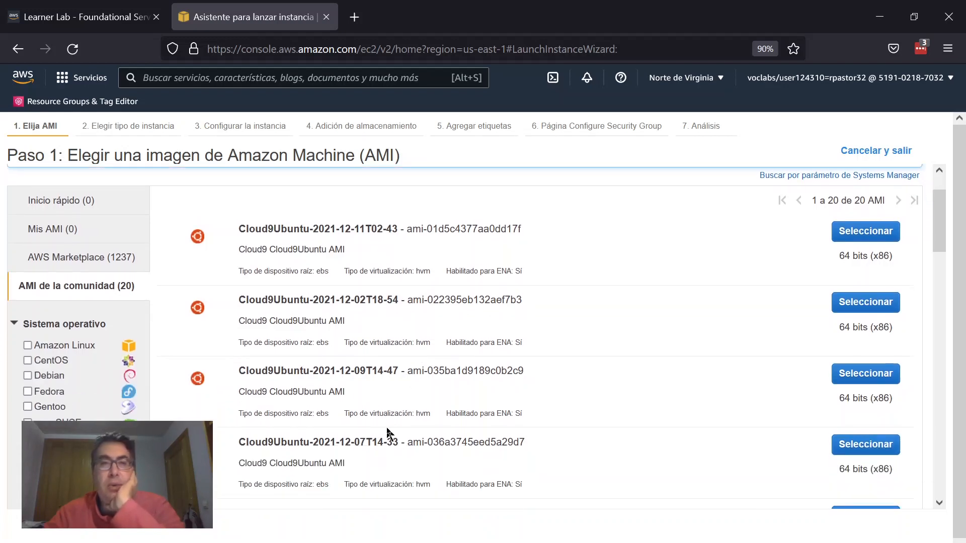
{"action": "scroll", "coordinate": [369, 234], "scroll_direction": "down", "scroll_amount": 2}
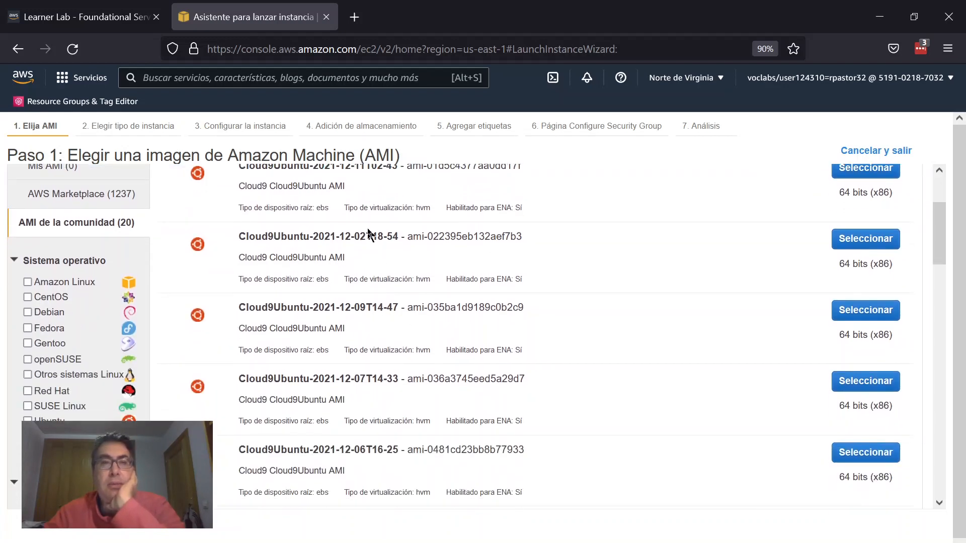
{"action": "scroll", "coordinate": [369, 234], "scroll_direction": "down", "scroll_amount": 2}
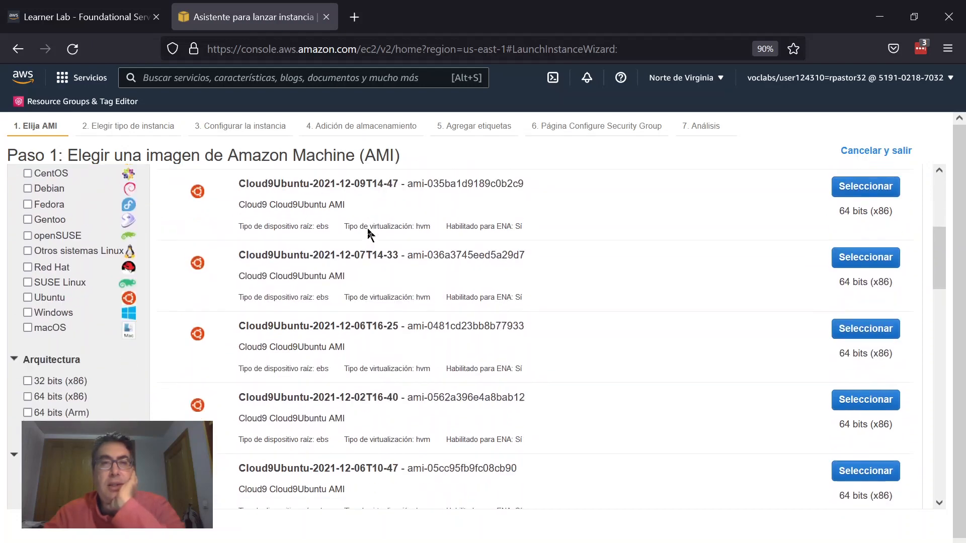
{"action": "scroll", "coordinate": [369, 234], "scroll_direction": "down", "scroll_amount": 5}
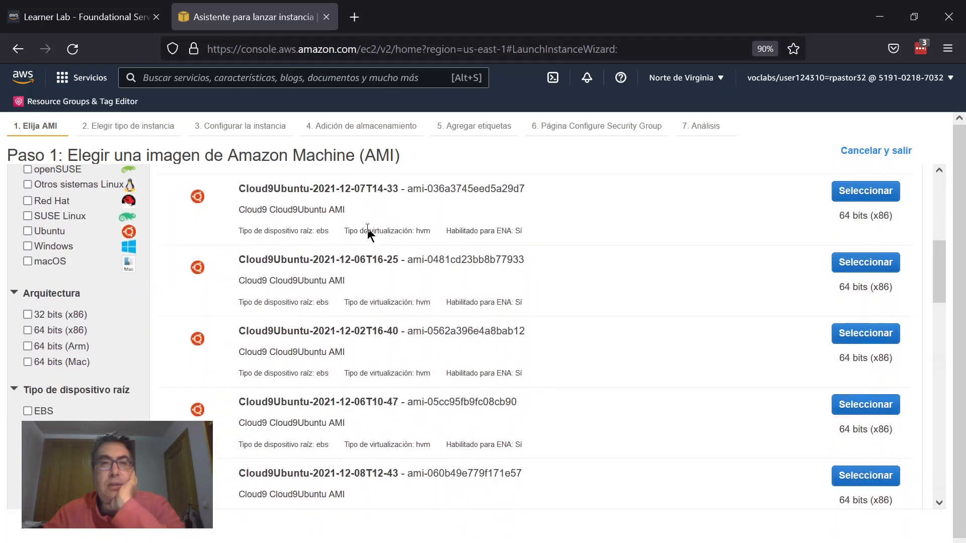
{"action": "scroll", "coordinate": [369, 234], "scroll_direction": "down", "scroll_amount": 1}
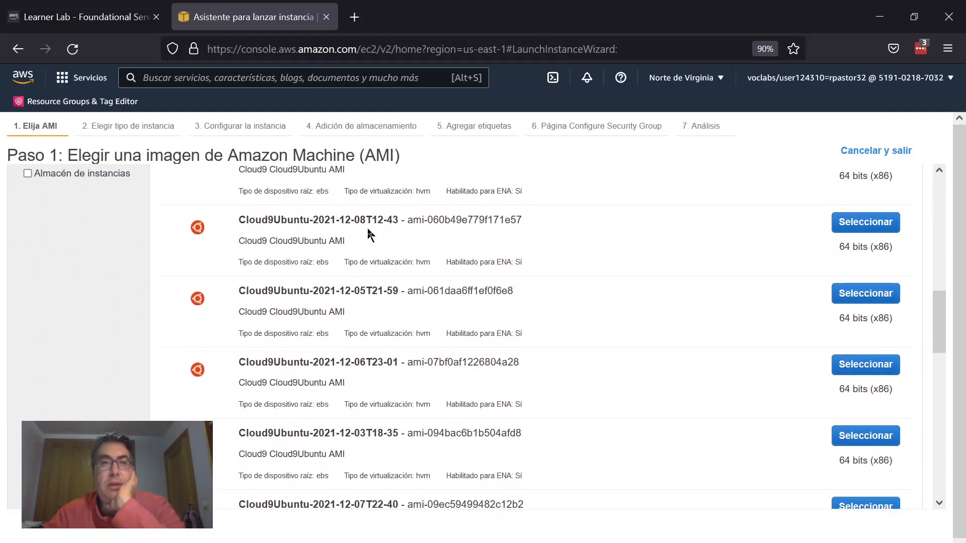
{"action": "scroll", "coordinate": [369, 234], "scroll_direction": "down", "scroll_amount": 4}
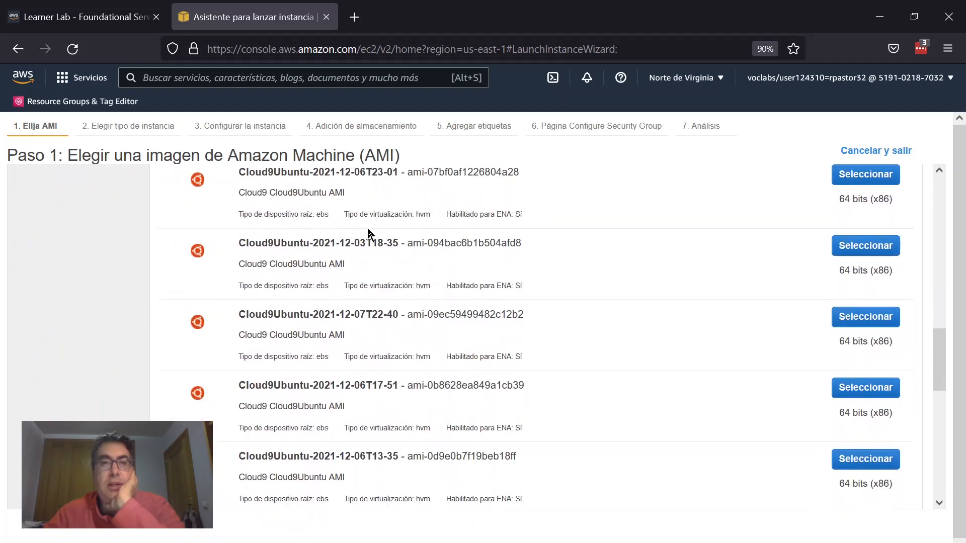
{"action": "scroll", "coordinate": [369, 234], "scroll_direction": "down", "scroll_amount": 2}
{"action": "scroll", "coordinate": [368, 229], "scroll_direction": "down", "scroll_amount": 6}
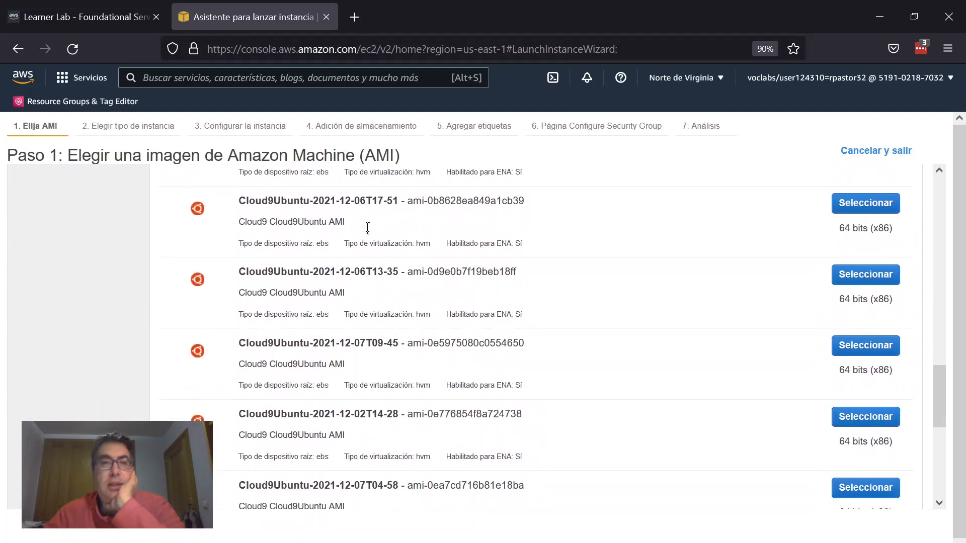
{"action": "scroll", "coordinate": [369, 234], "scroll_direction": "down", "scroll_amount": 3}
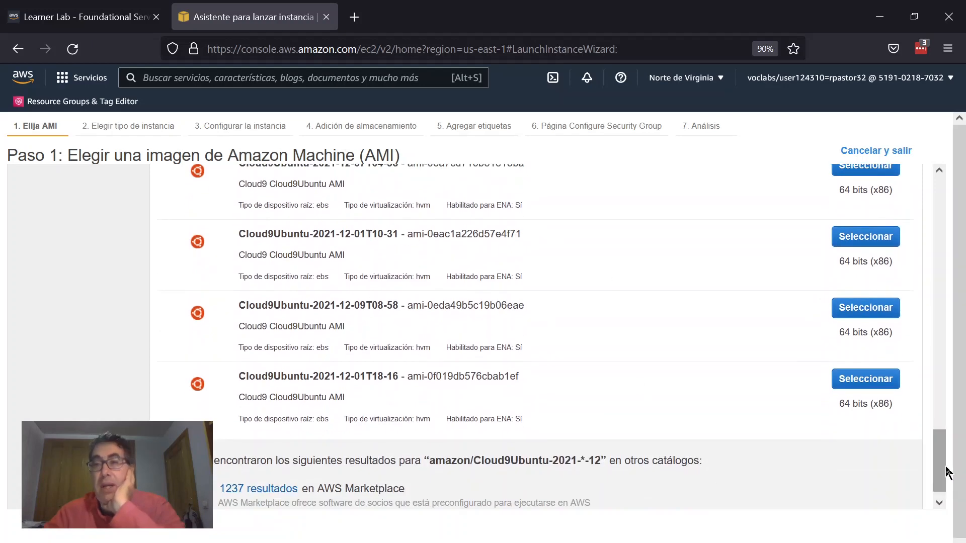
{"action": "left_click_drag", "start_coordinate": [939, 460], "coordinate": [952, 102]}
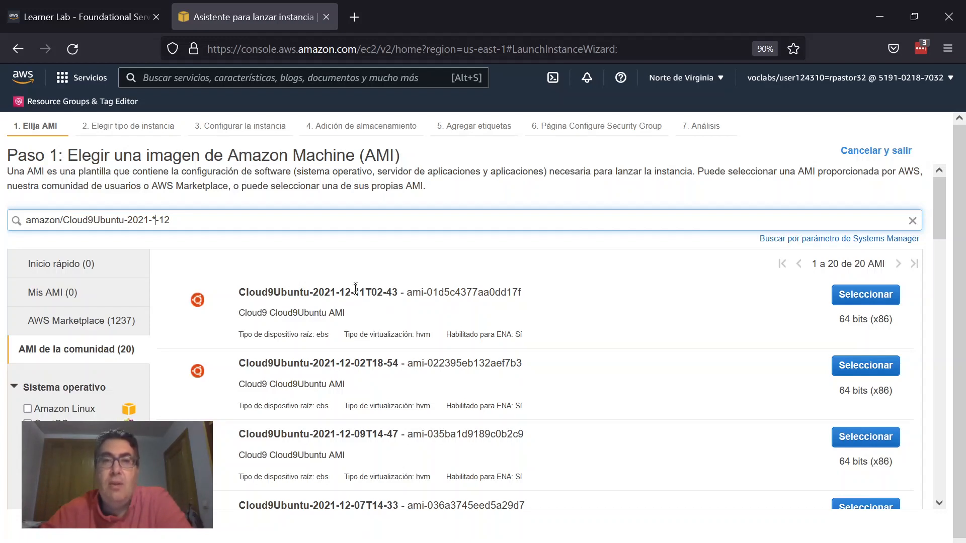
Step: Select the Cloud9Ubuntu-2021-12-11T02-43 AMI and choose the t2.large instance type
{"action": "left_click_drag", "start_coordinate": [355, 290], "coordinate": [370, 290]}
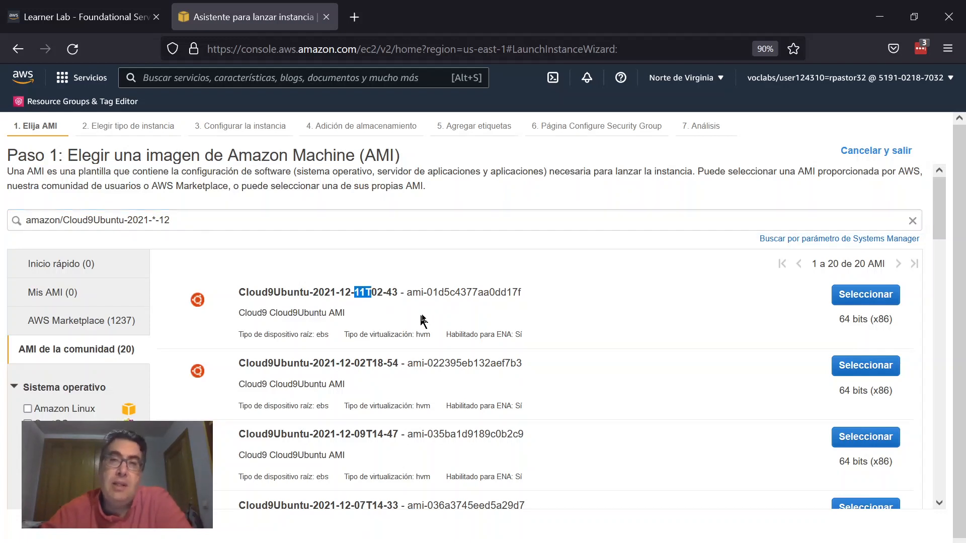
{"action": "left_click", "coordinate": [863, 297]}
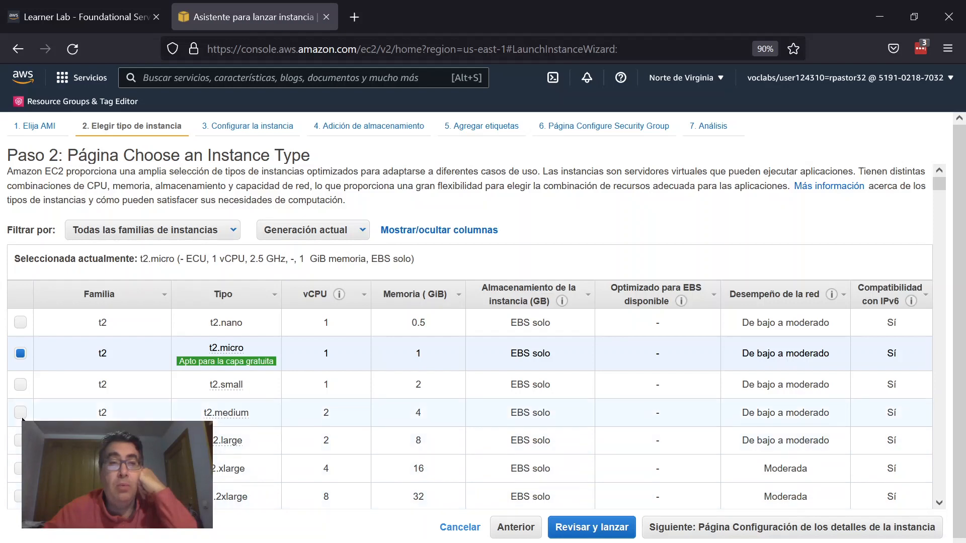
{"action": "left_click", "coordinate": [422, 410]}
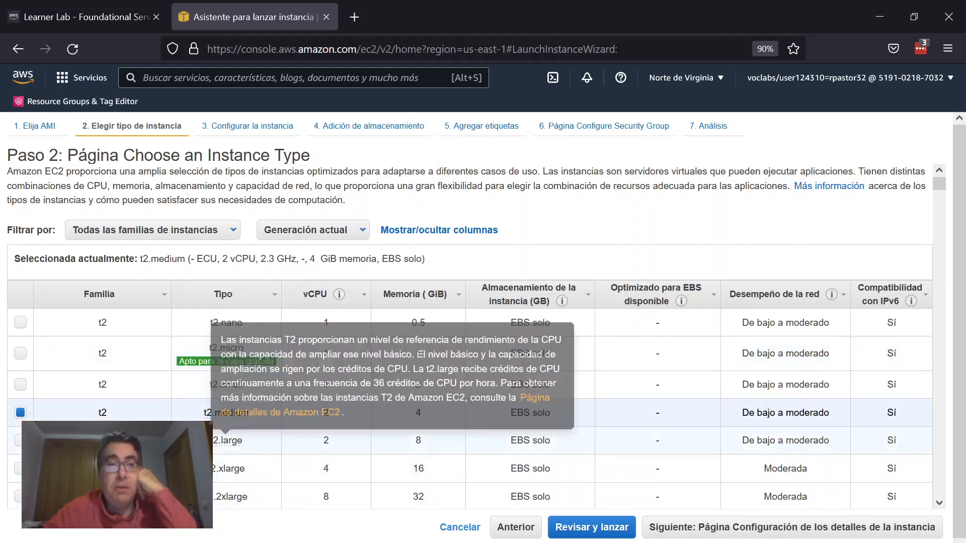
{"action": "left_click", "coordinate": [191, 441]}
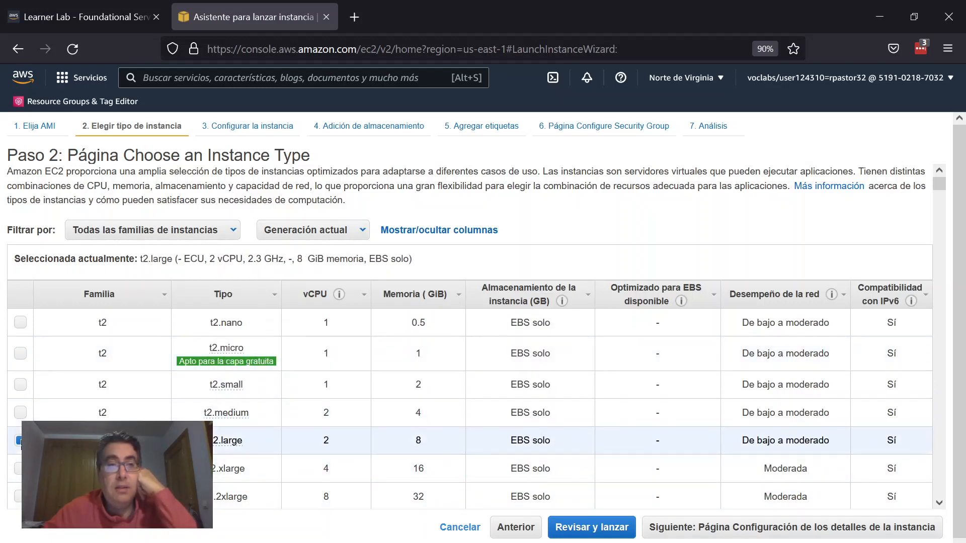
Step: Continue through the instance details, storage and tags pages keeping their default settings
{"action": "left_click", "coordinate": [767, 532]}
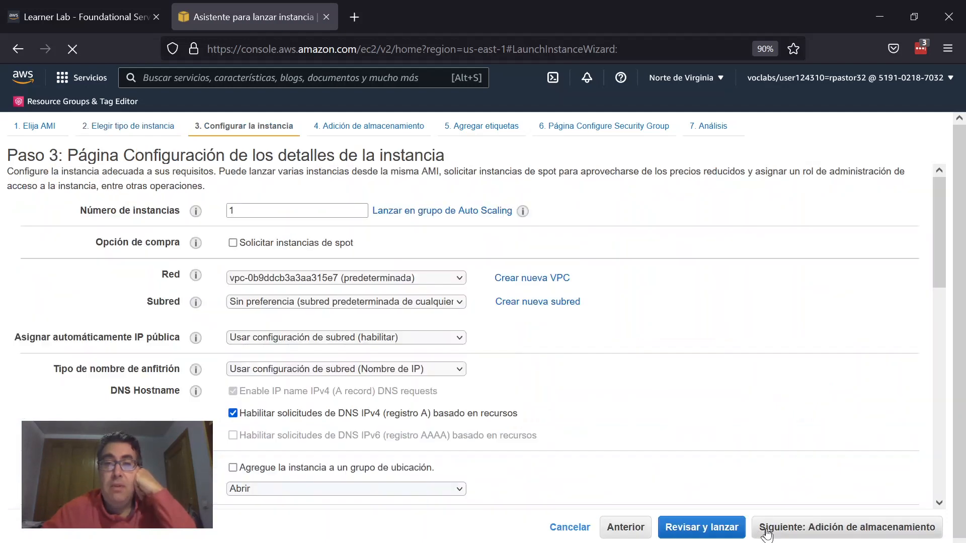
{"action": "left_click", "coordinate": [849, 528]}
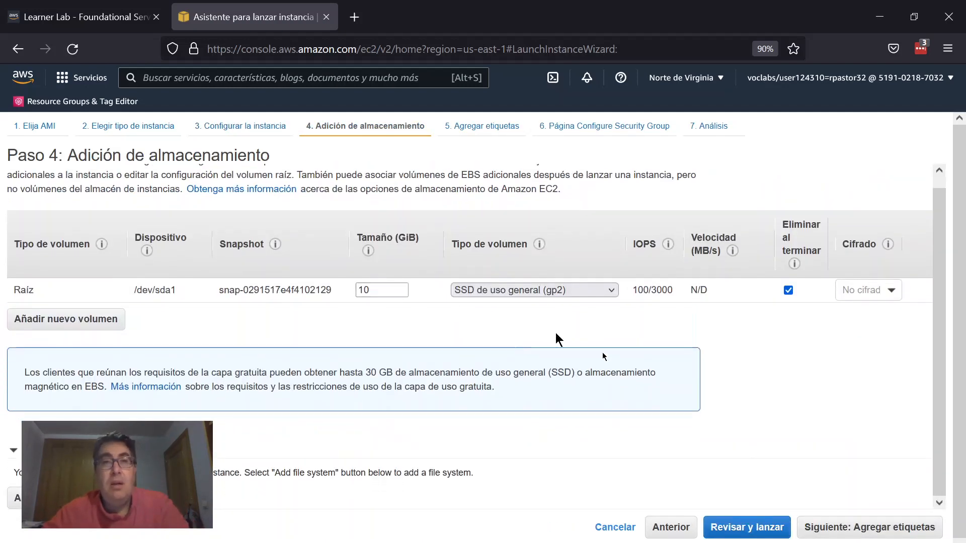
{"action": "left_click", "coordinate": [885, 532]}
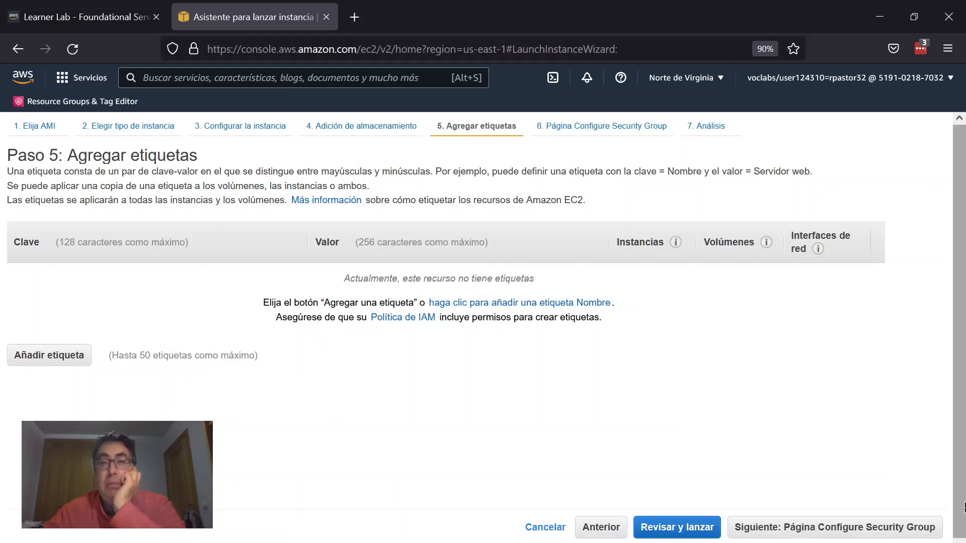
{"action": "left_click", "coordinate": [898, 525]}
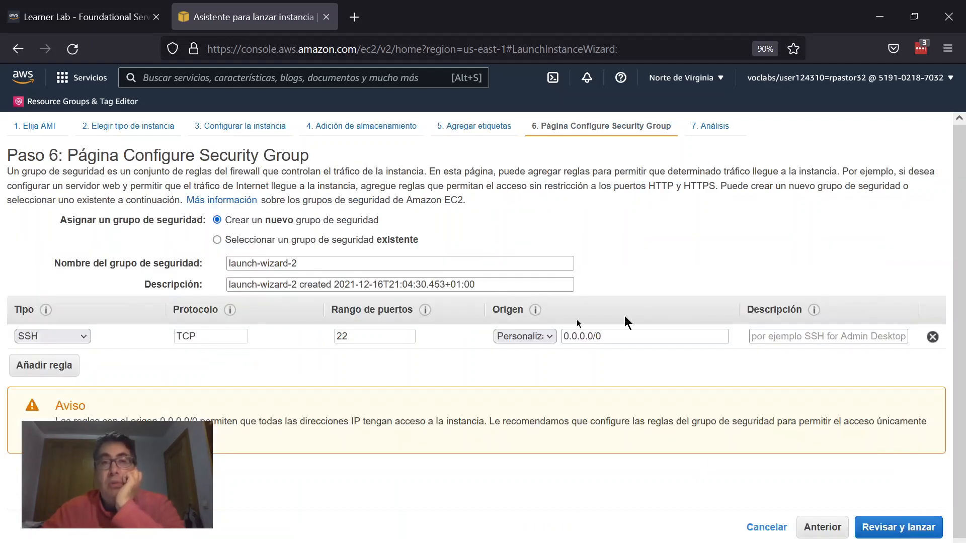
Step: Assign the existing launch-wizard-1 security group and proceed to the launch review
{"action": "left_click", "coordinate": [345, 240]}
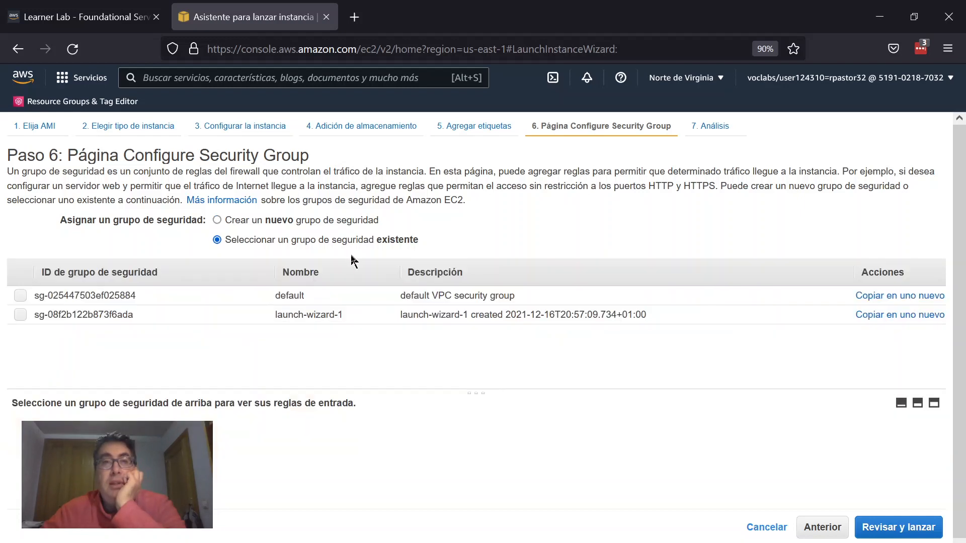
{"action": "left_click", "coordinate": [28, 319]}
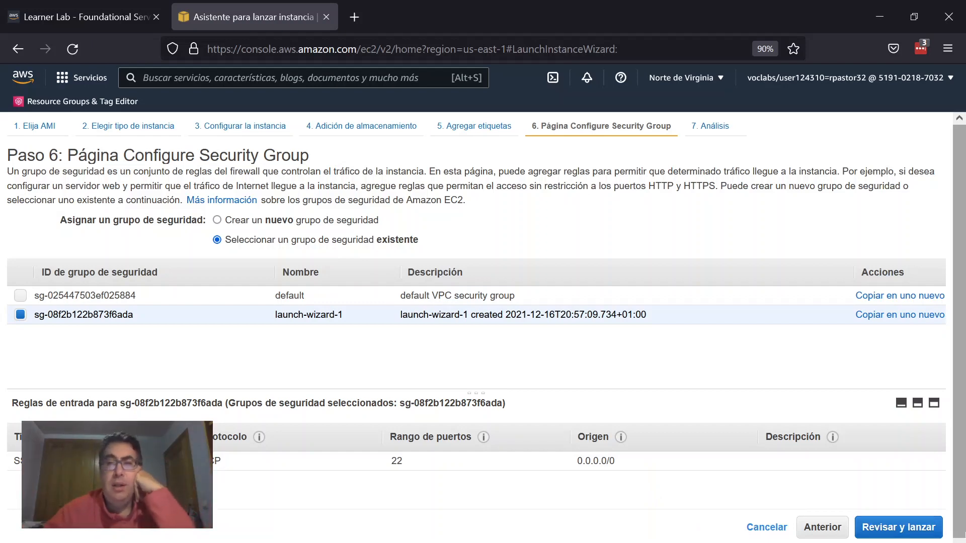
{"action": "left_click", "coordinate": [937, 528]}
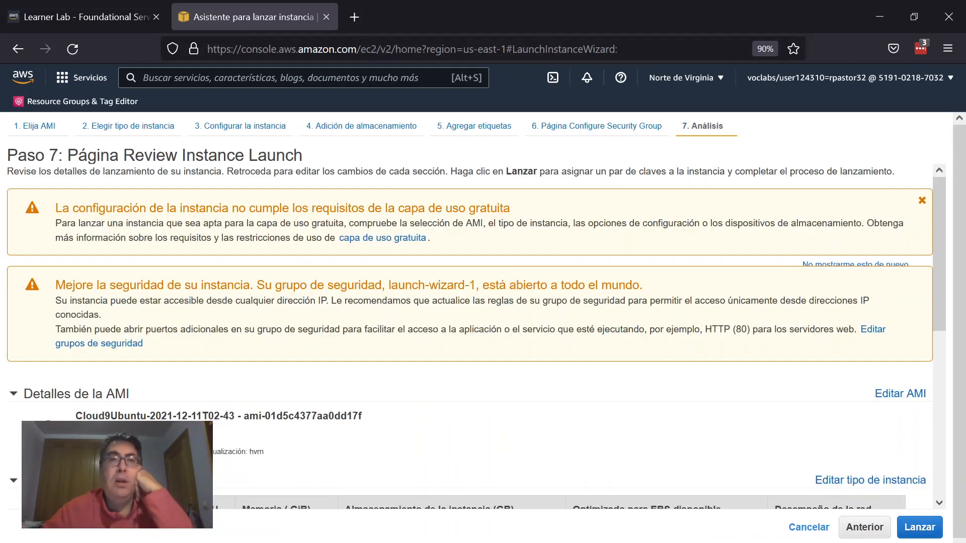
Step: Review the AMI, instance type and security group in the launch summary
{"action": "scroll", "coordinate": [750, 274], "scroll_direction": "down", "scroll_amount": 3}
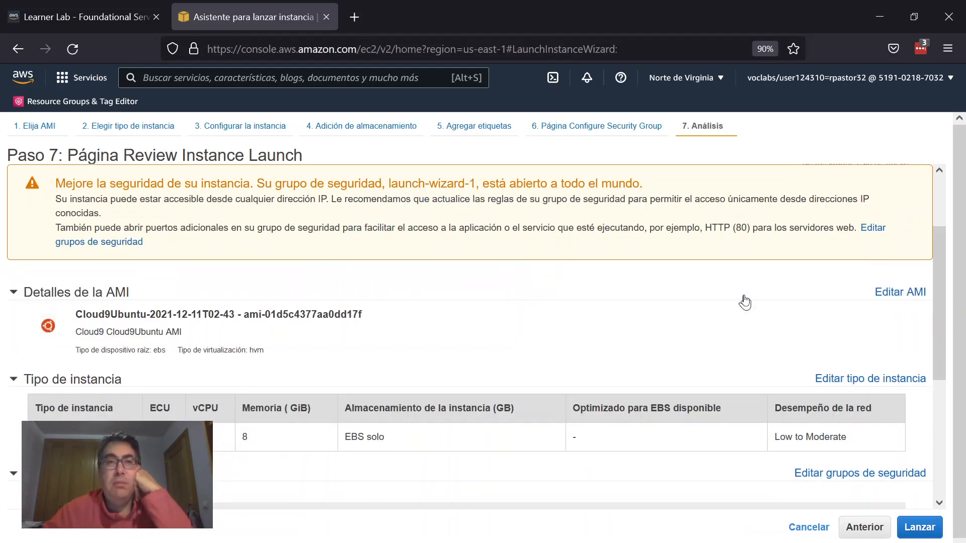
{"action": "scroll", "coordinate": [750, 300], "scroll_direction": "down", "scroll_amount": 3}
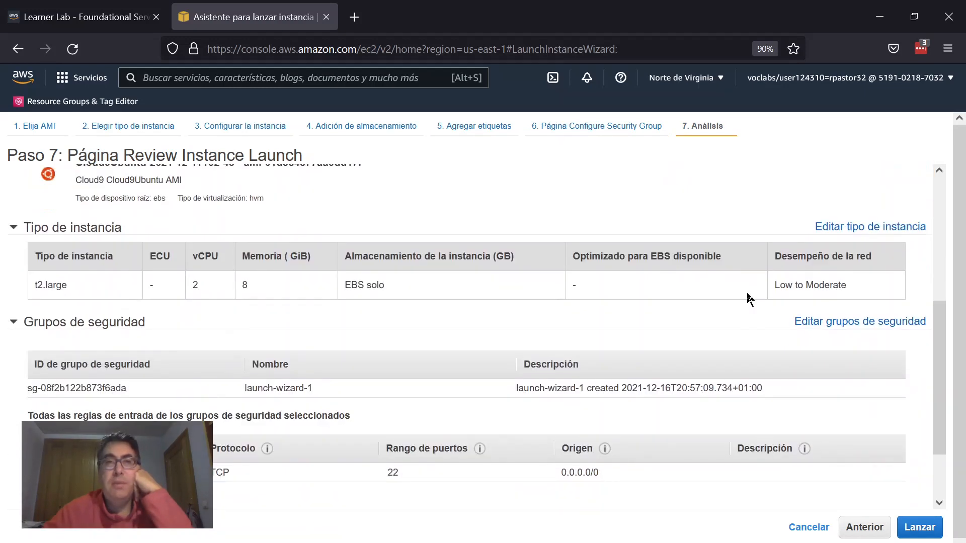
{"action": "scroll", "coordinate": [750, 301], "scroll_direction": "down", "scroll_amount": 2}
{"action": "scroll", "coordinate": [745, 365], "scroll_direction": "up", "scroll_amount": 7}
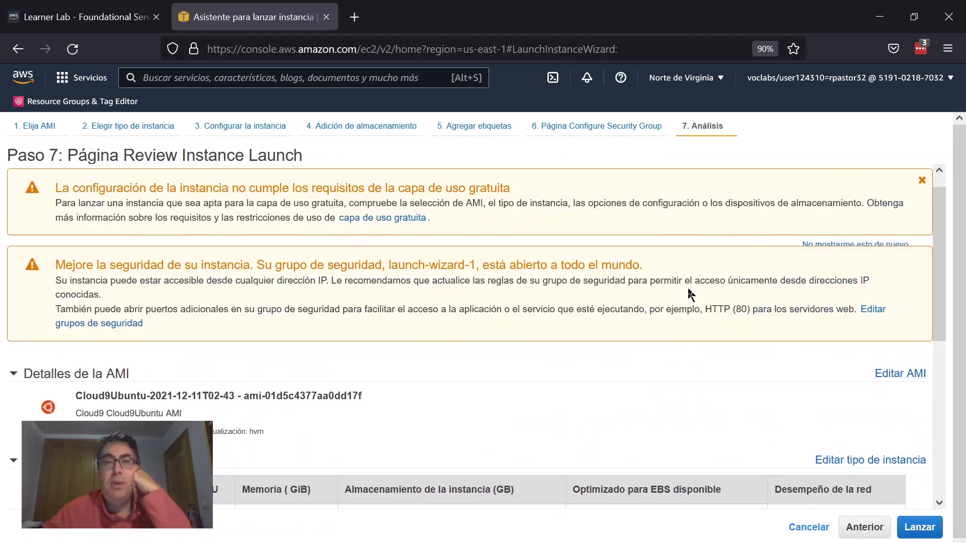
{"action": "scroll", "coordinate": [691, 296], "scroll_direction": "down", "scroll_amount": 4}
{"action": "scroll", "coordinate": [691, 296], "scroll_direction": "down", "scroll_amount": 2}
{"action": "scroll", "coordinate": [693, 296], "scroll_direction": "down", "scroll_amount": 3}
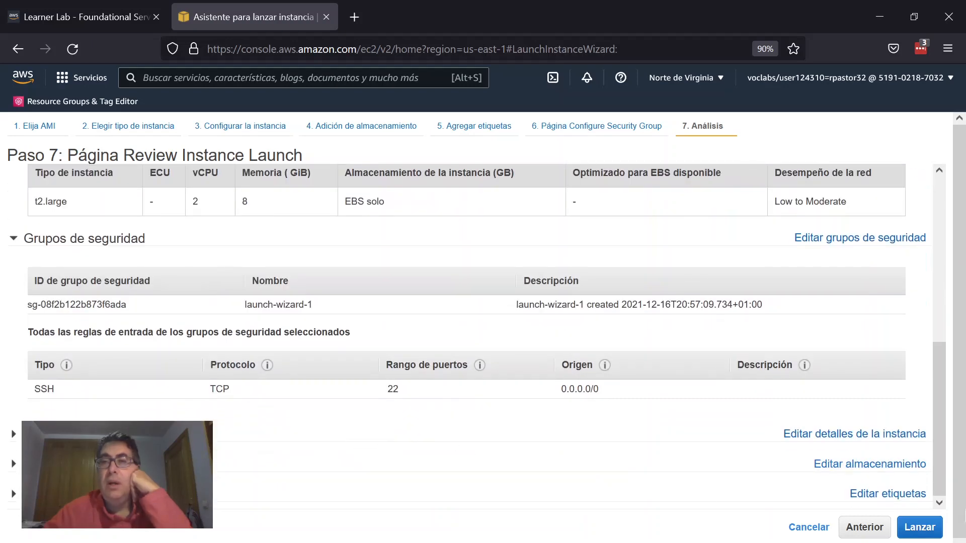
Step: Start the launch with the existing vockey key pair and acknowledge access to its private key file
{"action": "left_click", "coordinate": [922, 531]}
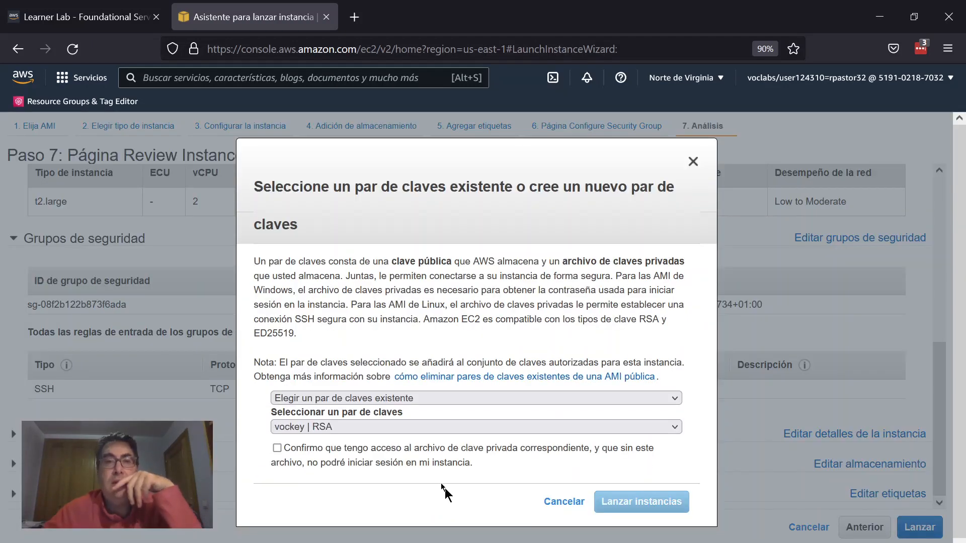
{"action": "left_click", "coordinate": [295, 449]}
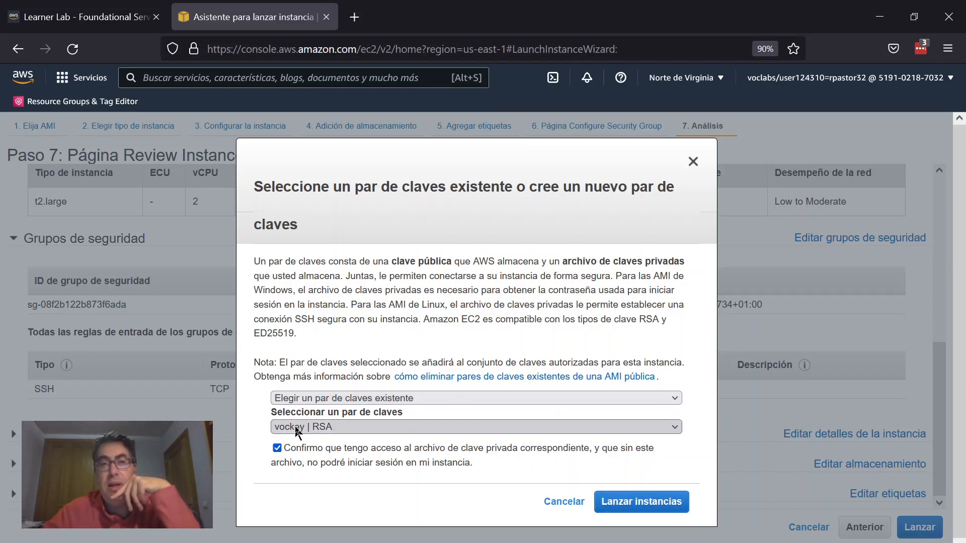
Step: Check the AWS Details in the Learner Lab tab and return to the launch wizard
{"action": "left_click", "coordinate": [12, 4]}
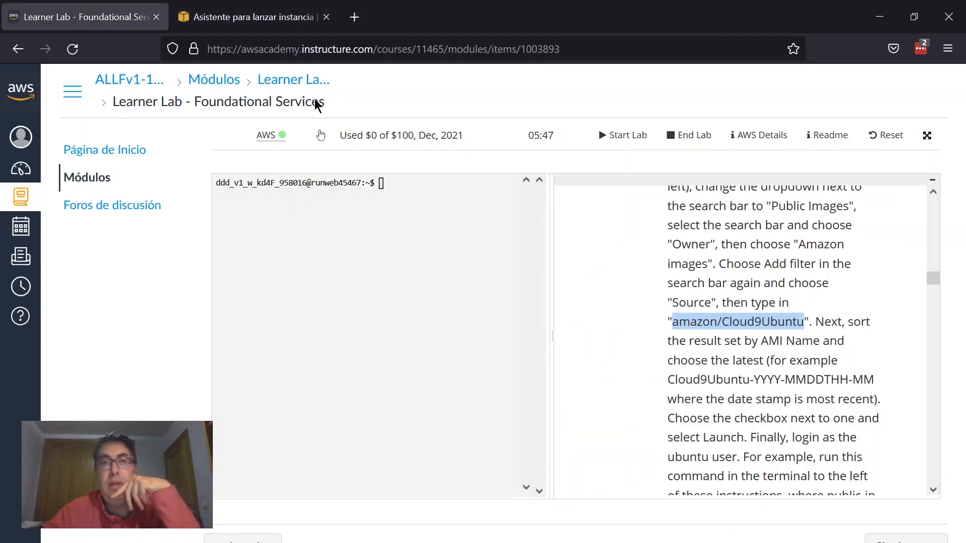
{"action": "left_click", "coordinate": [744, 147]}
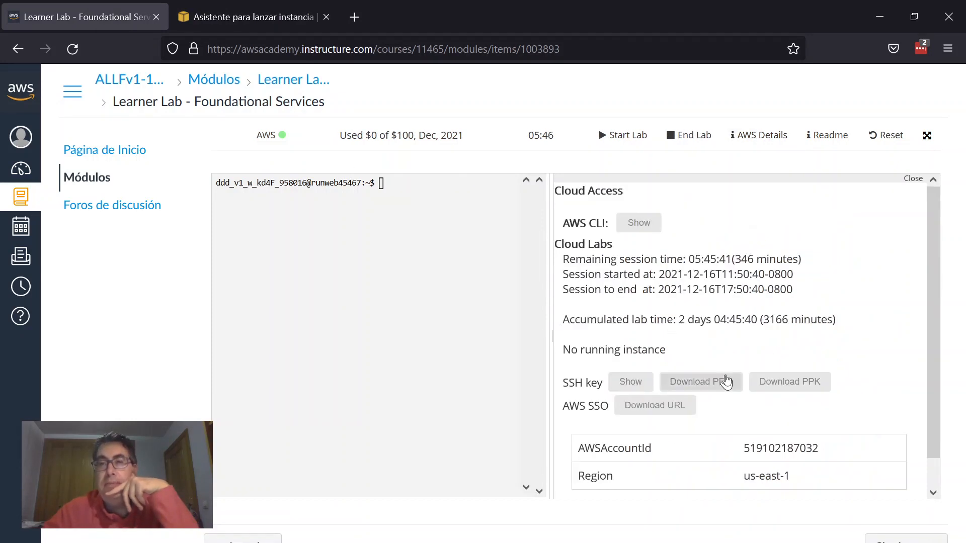
{"action": "left_click", "coordinate": [274, 11]}
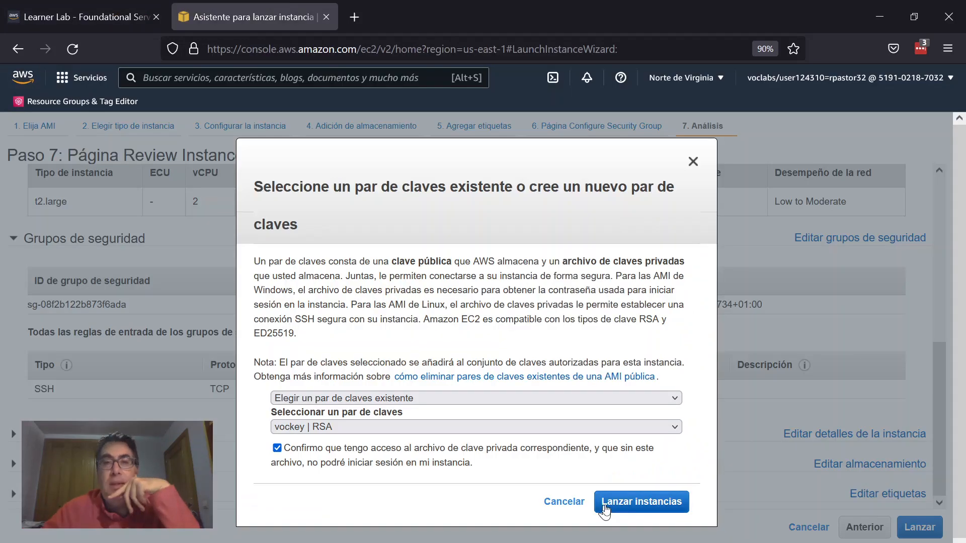
Step: Launch the instance and open the instances list
{"action": "left_click", "coordinate": [626, 510]}
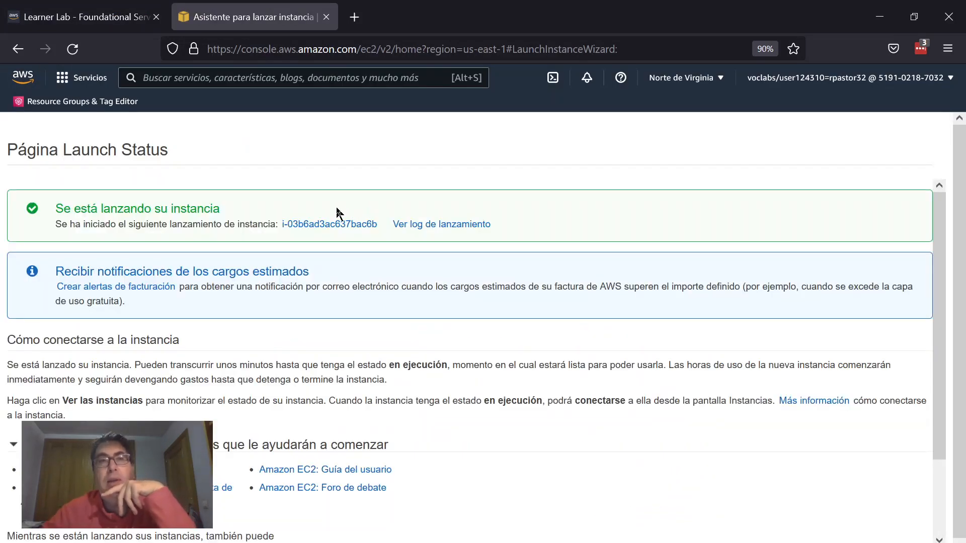
{"action": "scroll", "coordinate": [262, 208], "scroll_direction": "down", "scroll_amount": 2}
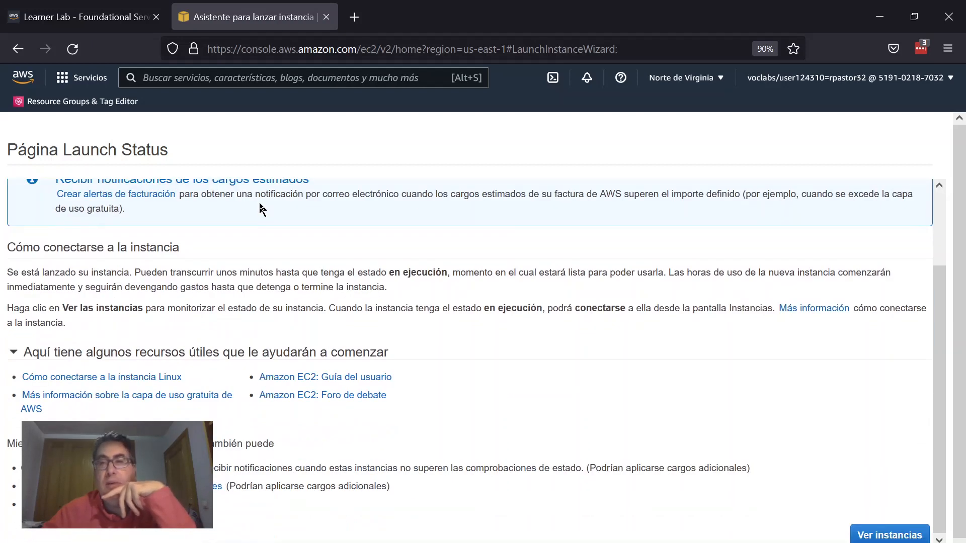
{"action": "left_click", "coordinate": [881, 534]}
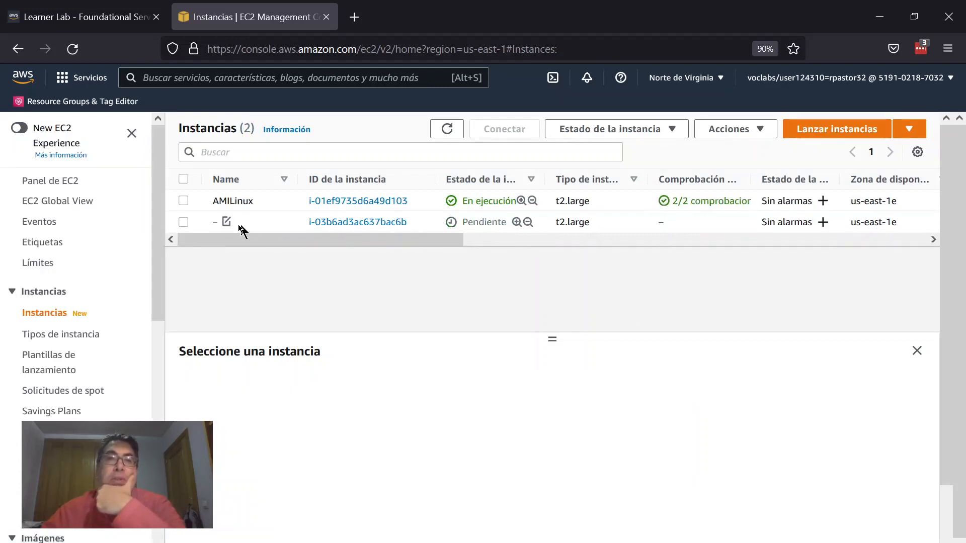
Step: Name the new pending instance AMIUbuntu
{"action": "left_click", "coordinate": [229, 226]}
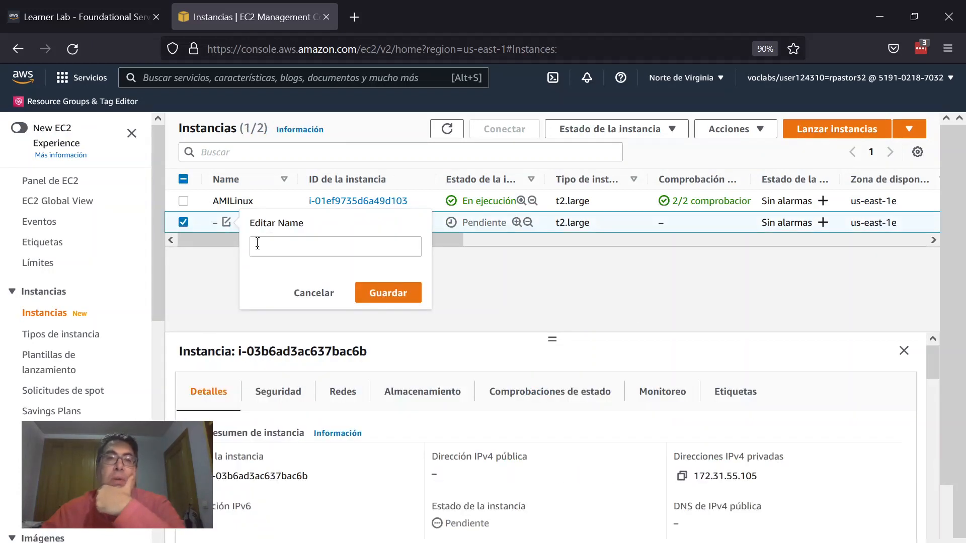
{"action": "left_click", "coordinate": [256, 244]}
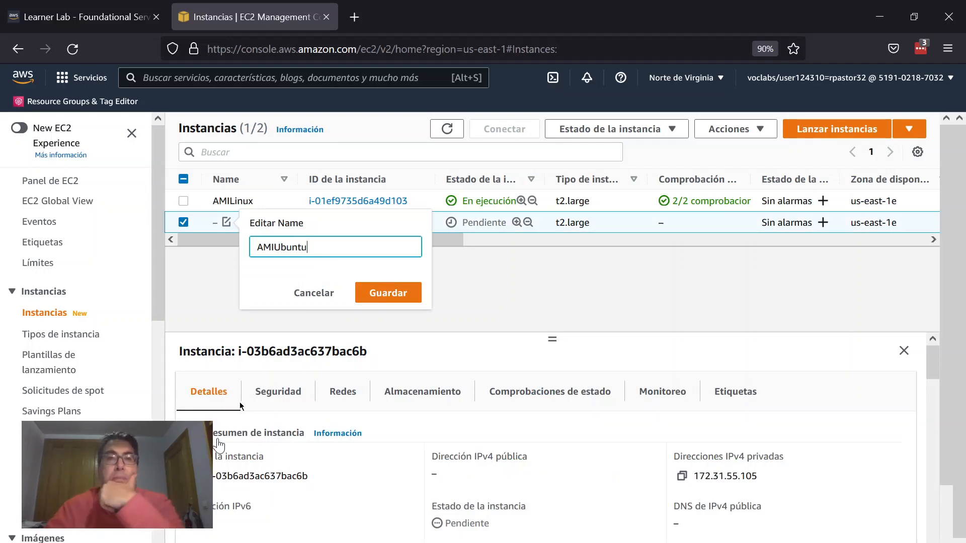
{"action": "left_click", "coordinate": [378, 291]}
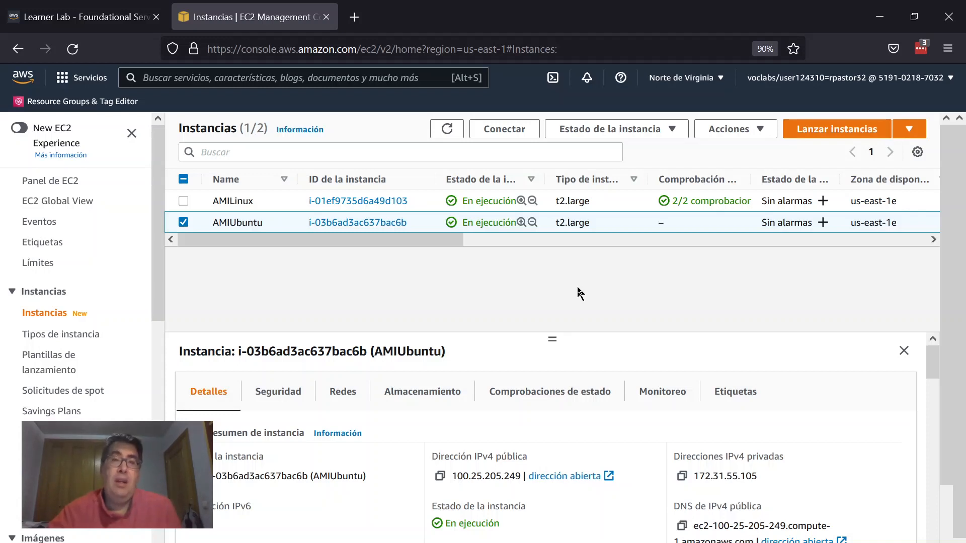
Step: Select both the AMILinux and AMIUbuntu instances and terminate them
{"action": "left_click", "coordinate": [183, 202]}
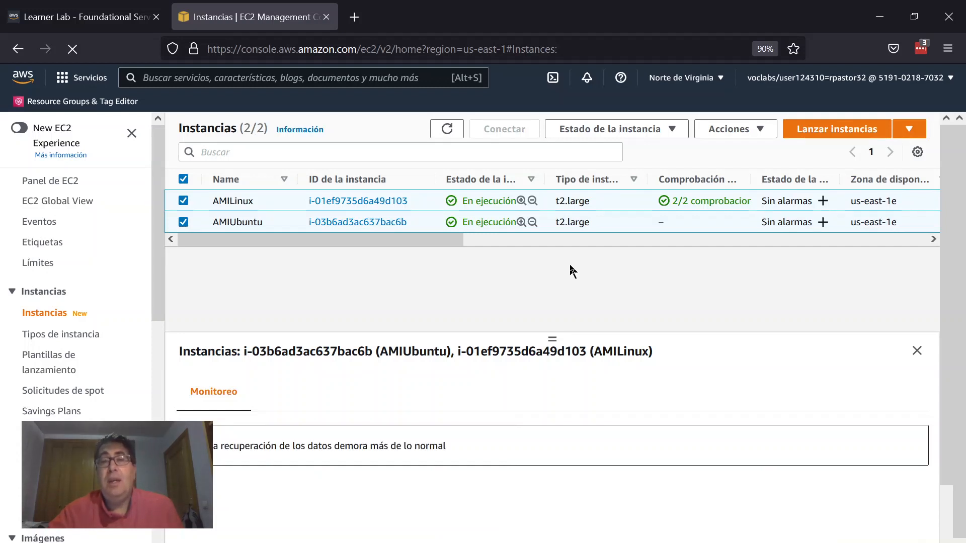
{"action": "left_click", "coordinate": [760, 130]}
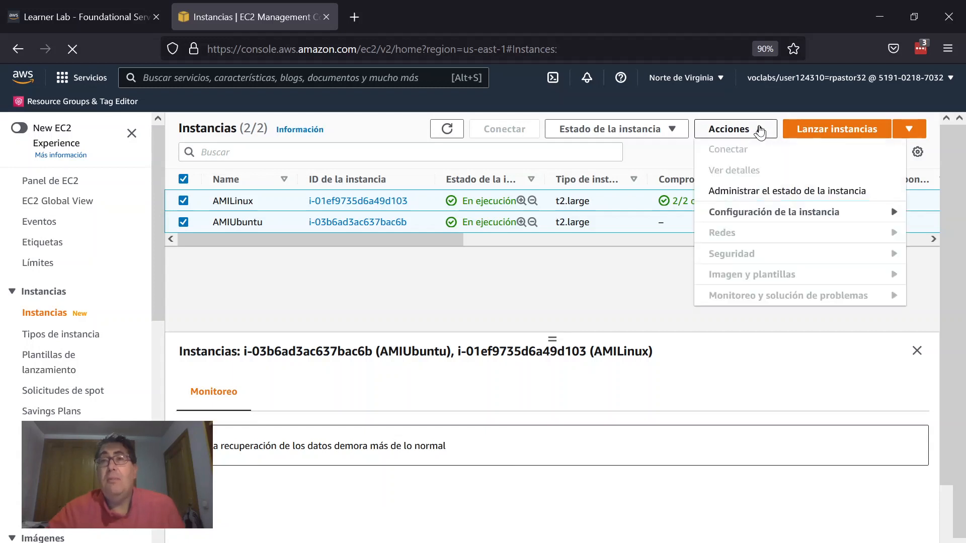
{"action": "left_click", "coordinate": [660, 131]}
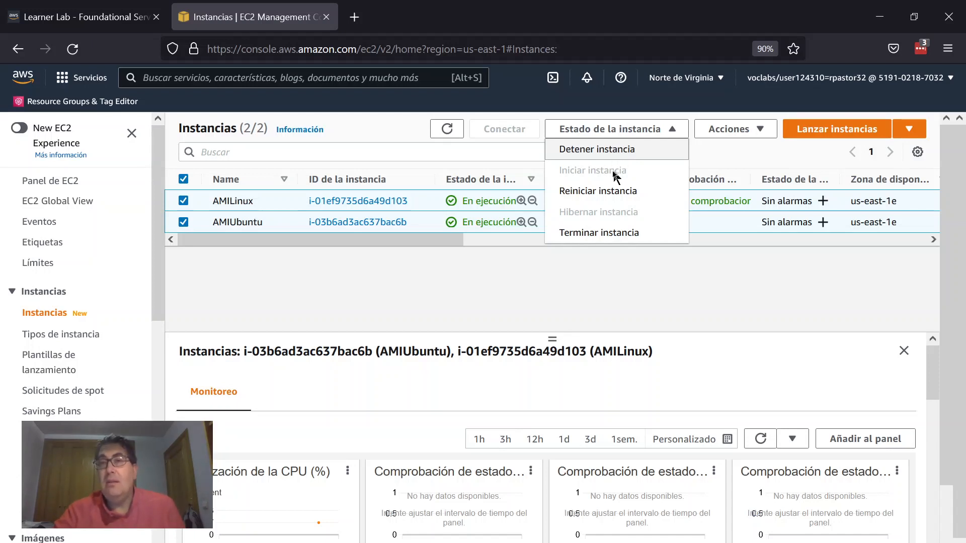
{"action": "left_click", "coordinate": [606, 233]}
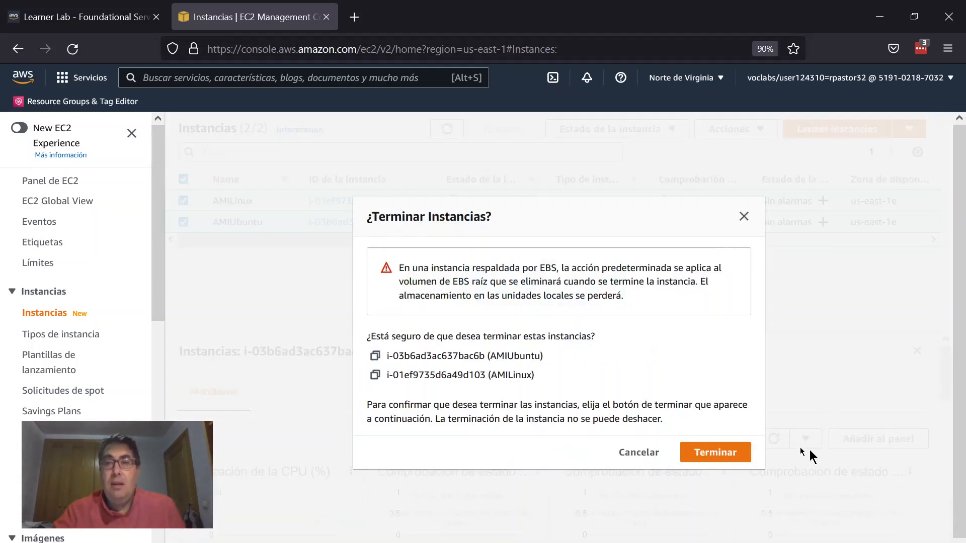
{"action": "left_click", "coordinate": [724, 455]}
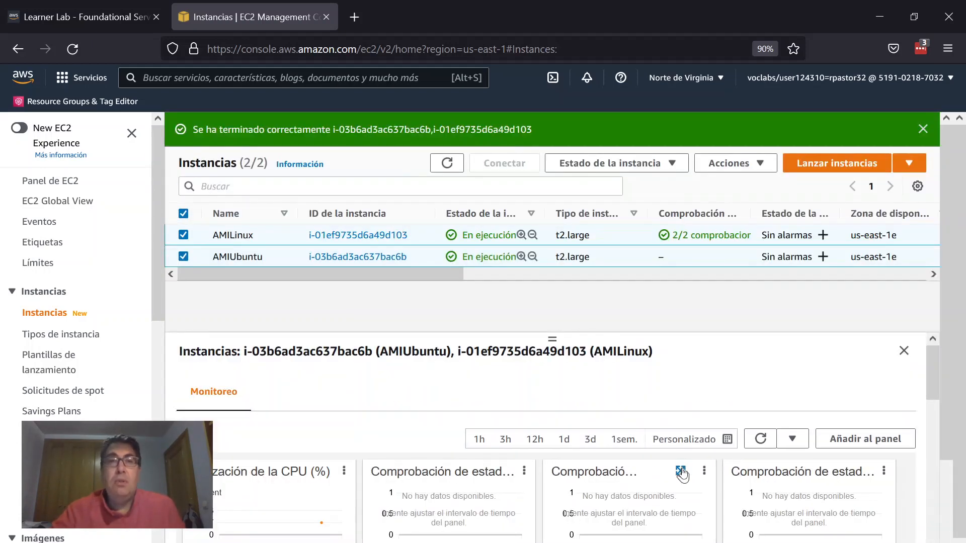